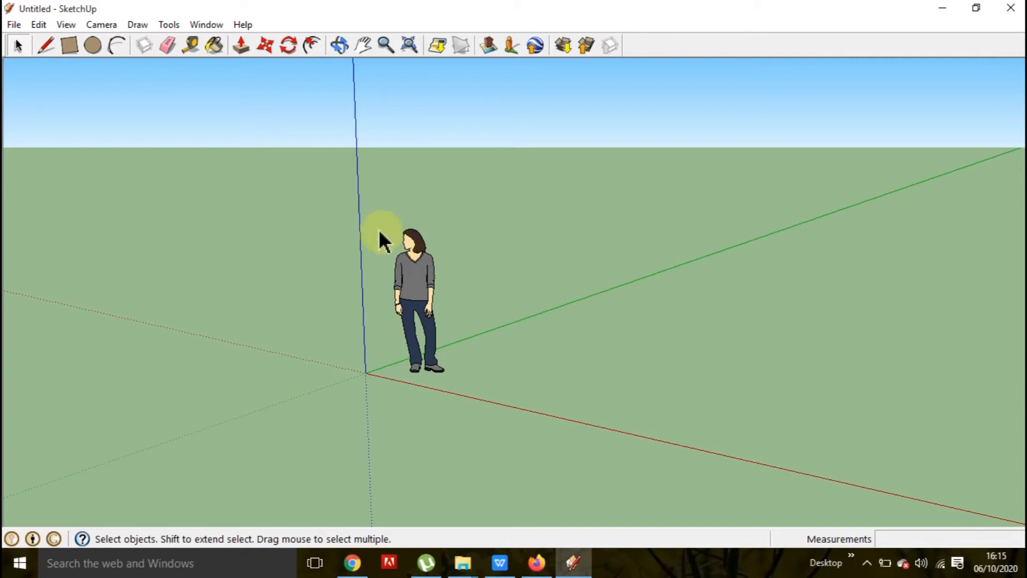
Apply the Engineering style from the Default Styles collection to the model.
{"action": "left_click", "coordinate": [207, 24]}
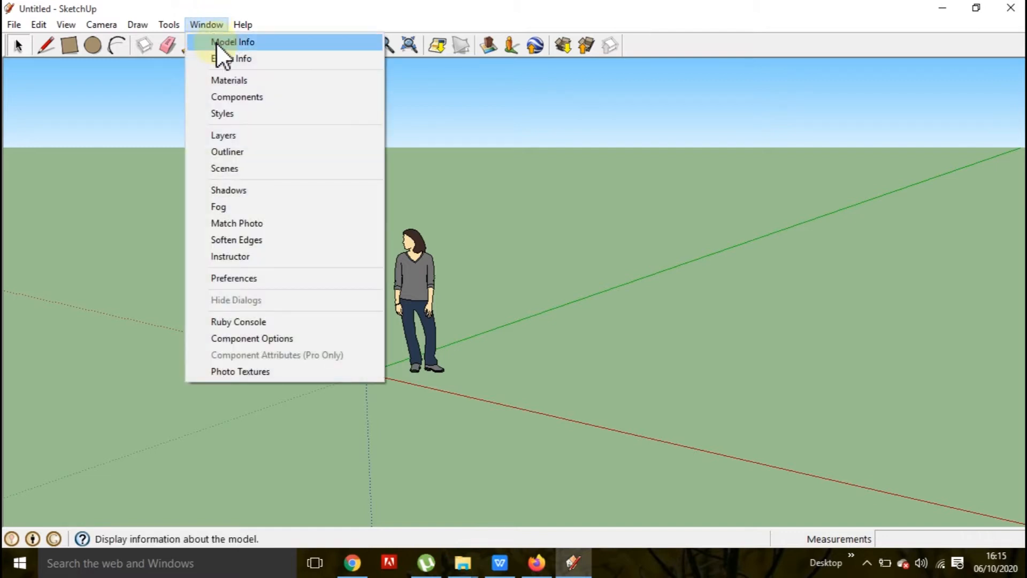
{"action": "left_click", "coordinate": [233, 113]}
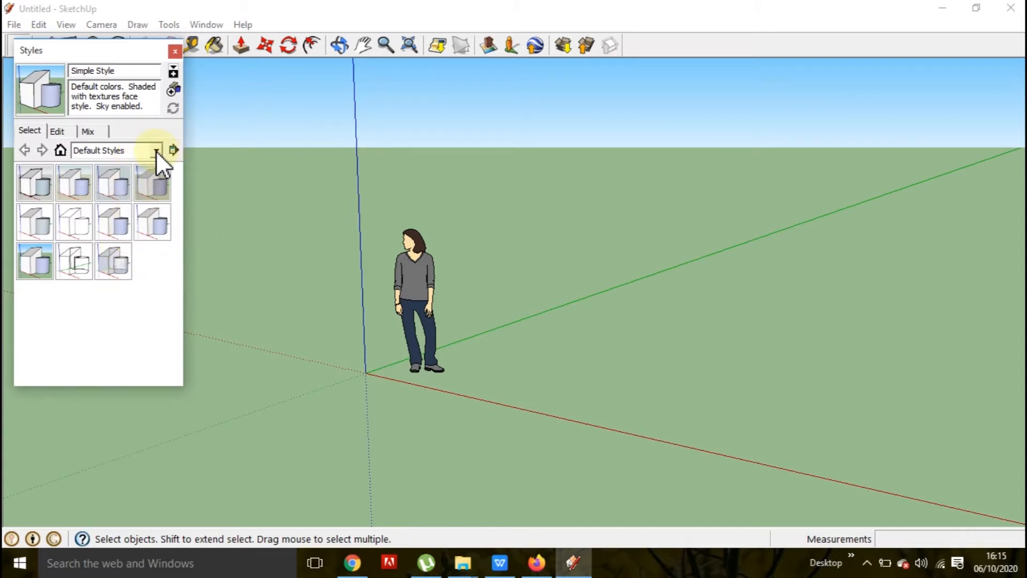
{"action": "left_click", "coordinate": [156, 150]}
{"action": "left_click", "coordinate": [156, 152]}
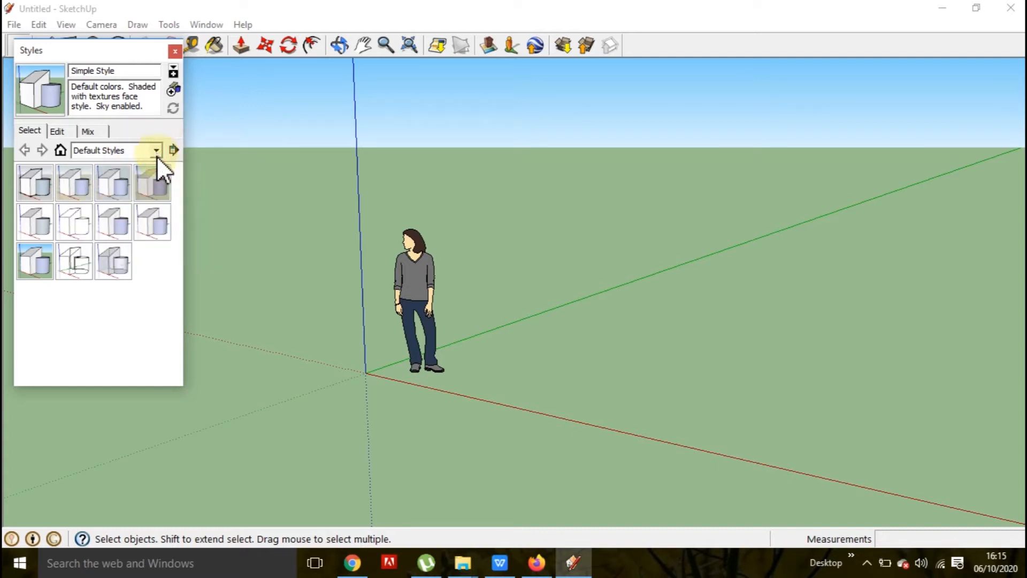
{"action": "left_click", "coordinate": [37, 217]}
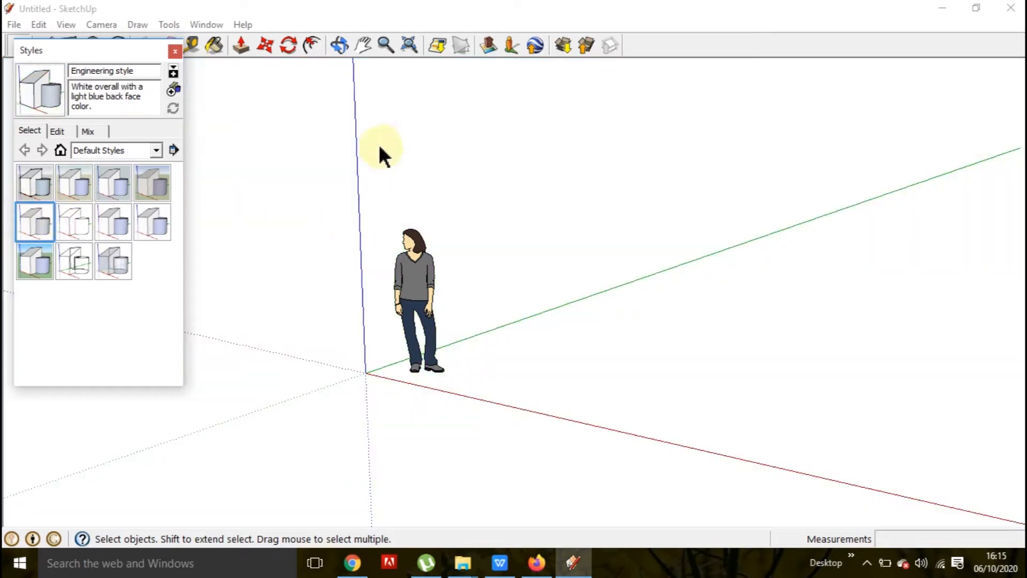
{"action": "left_click", "coordinate": [175, 51]}
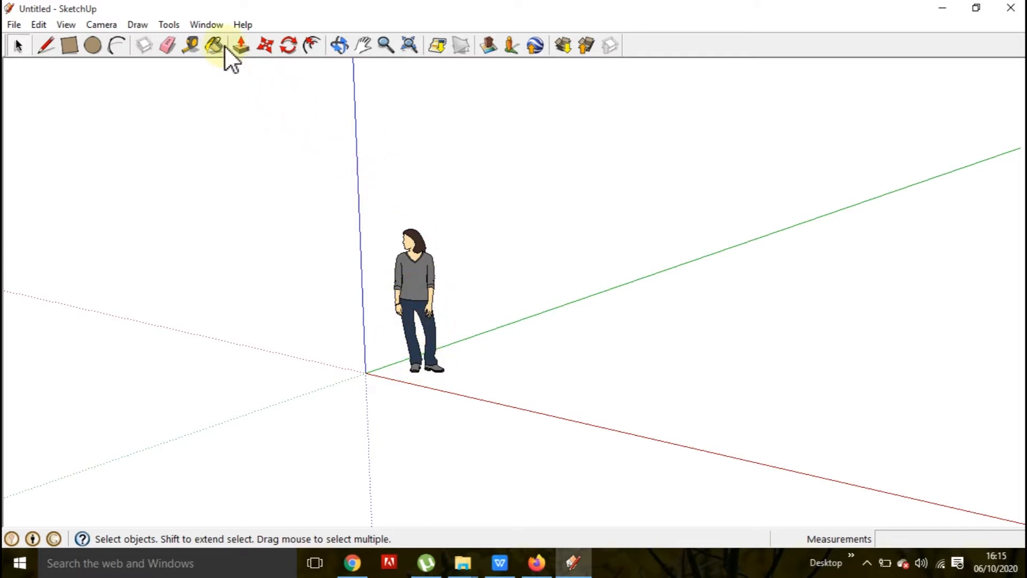
Set the model's length units to Decimal format in Centimeters with 0.0cm precision.
{"action": "left_click", "coordinate": [206, 21]}
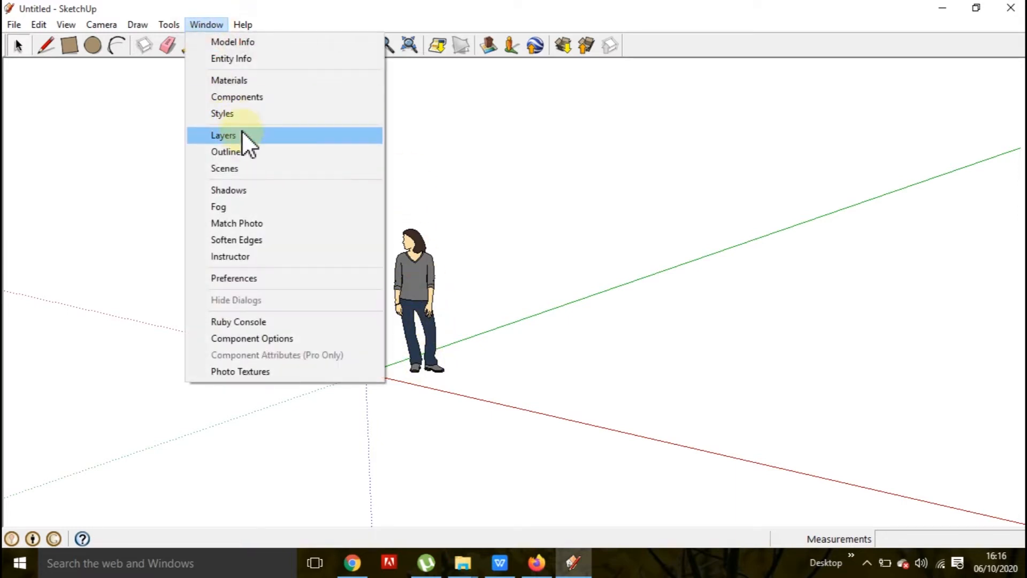
{"action": "left_click", "coordinate": [237, 43]}
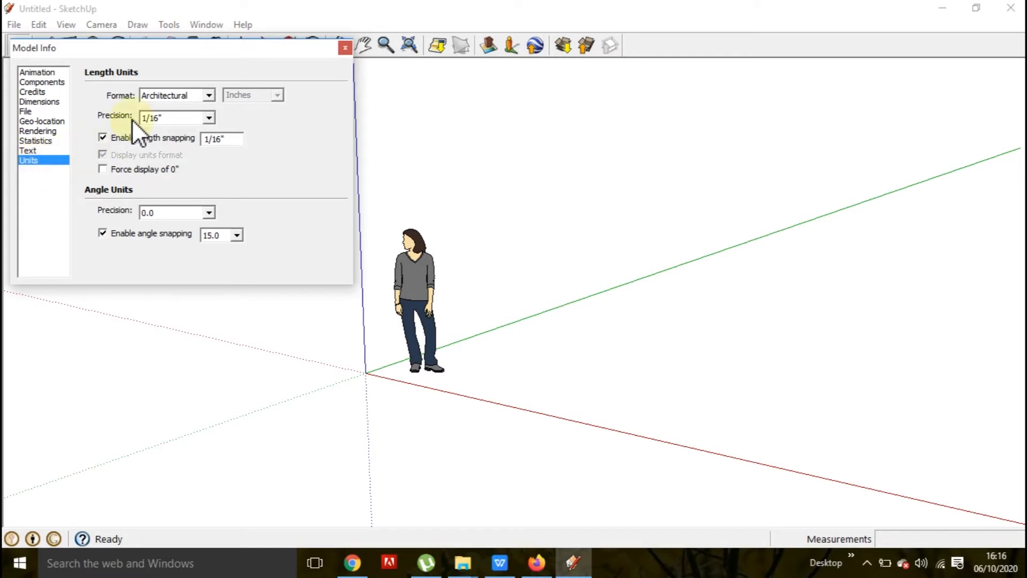
{"action": "left_click", "coordinate": [210, 95]}
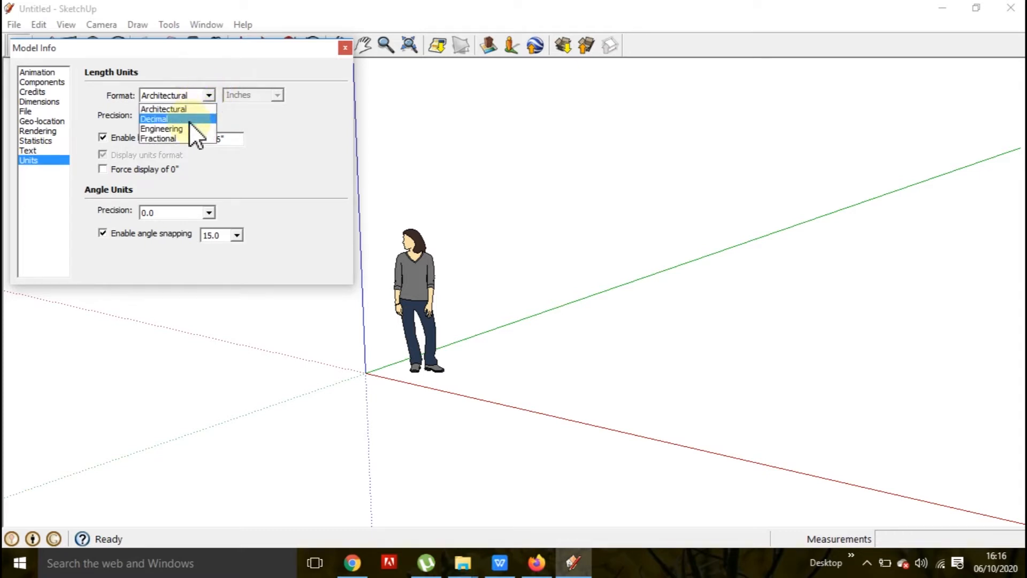
{"action": "left_click", "coordinate": [188, 119]}
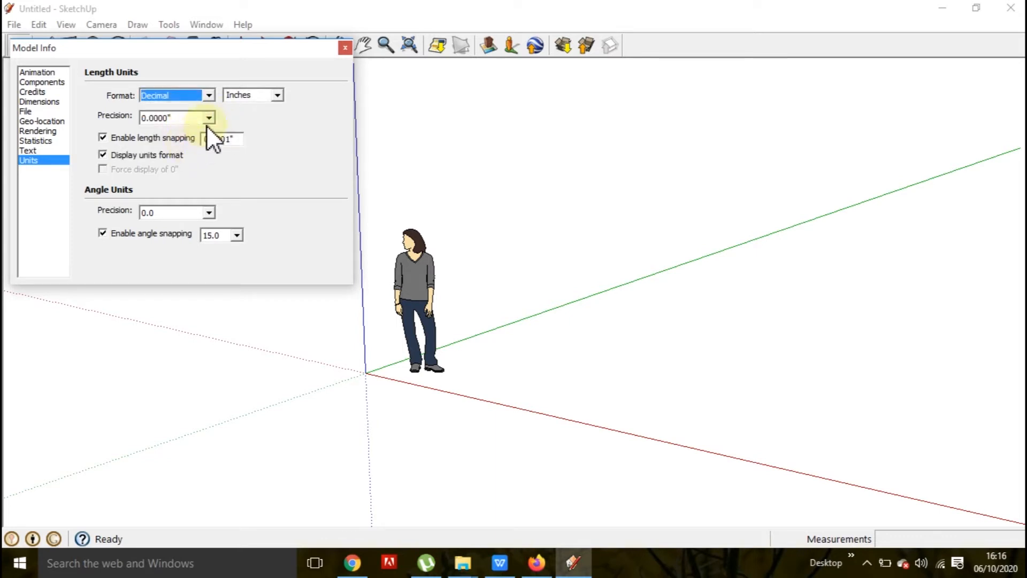
{"action": "left_click", "coordinate": [279, 95]}
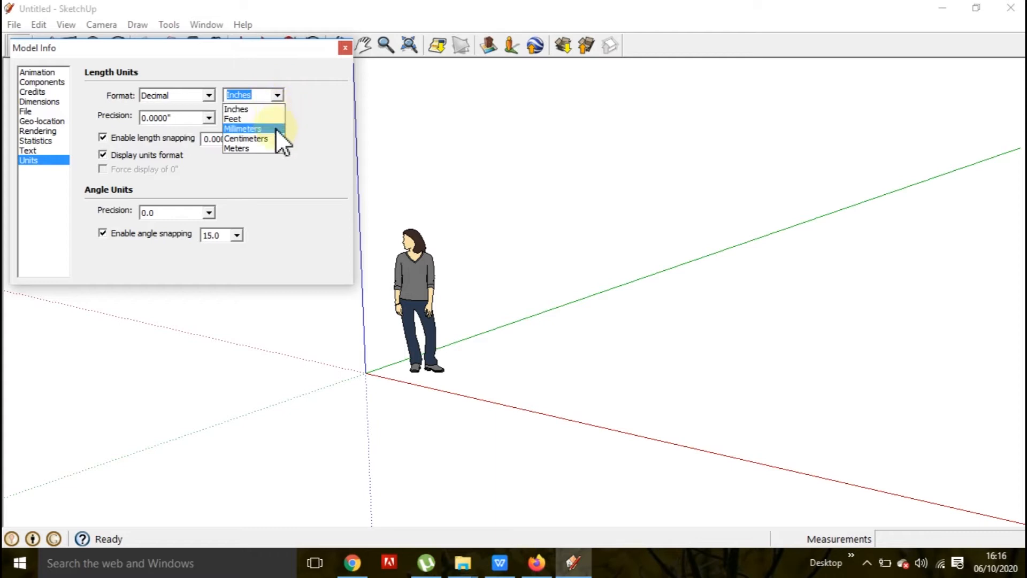
{"action": "left_click", "coordinate": [266, 138]}
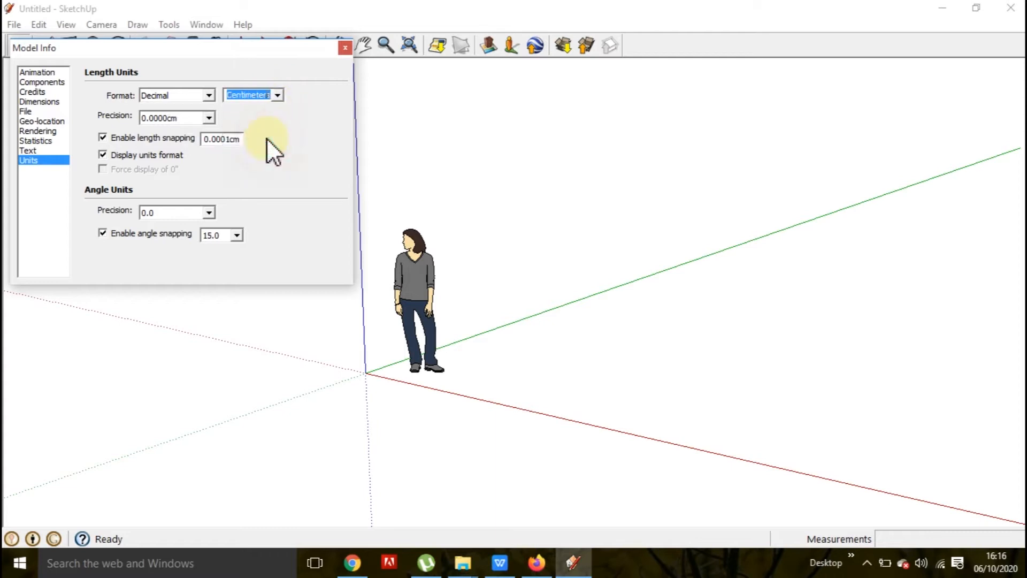
{"action": "left_click", "coordinate": [211, 117]}
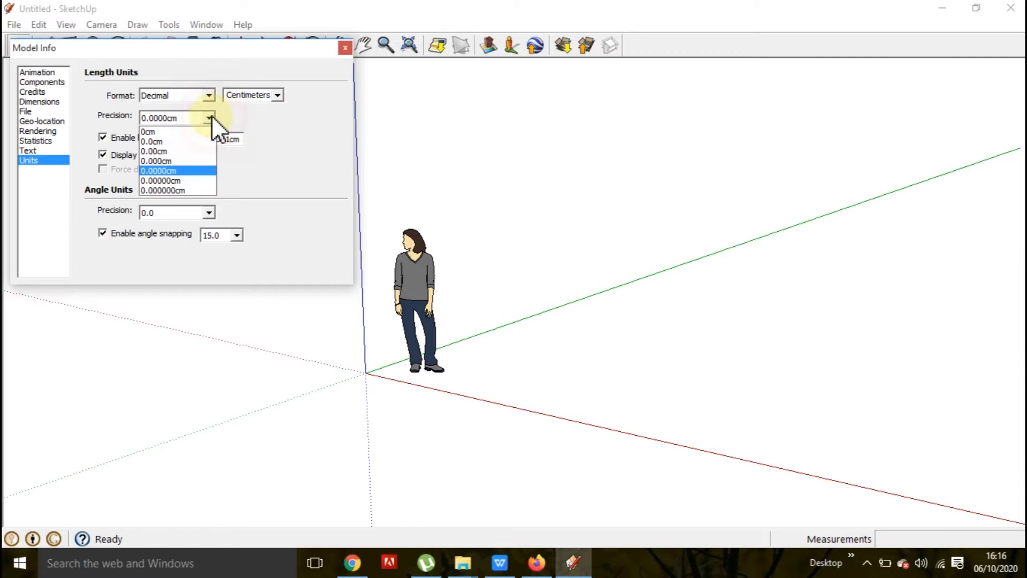
{"action": "left_click", "coordinate": [186, 141]}
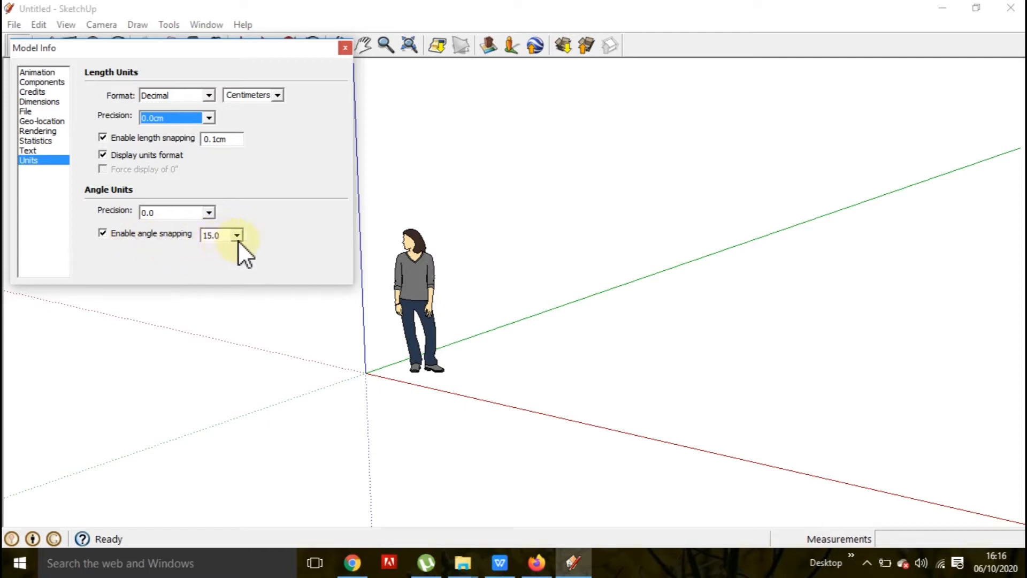
{"action": "left_click", "coordinate": [346, 48]}
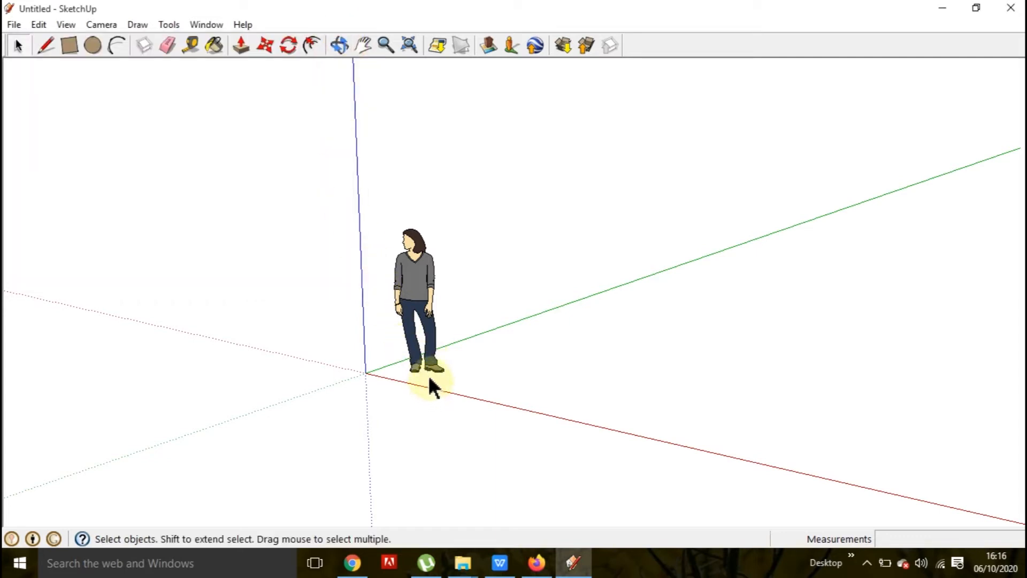
Draw a 5 by 5 cm square on the ground plane with its first corner at the origin.
{"action": "scroll", "coordinate": [428, 374], "scroll_direction": "up", "scroll_amount": 2}
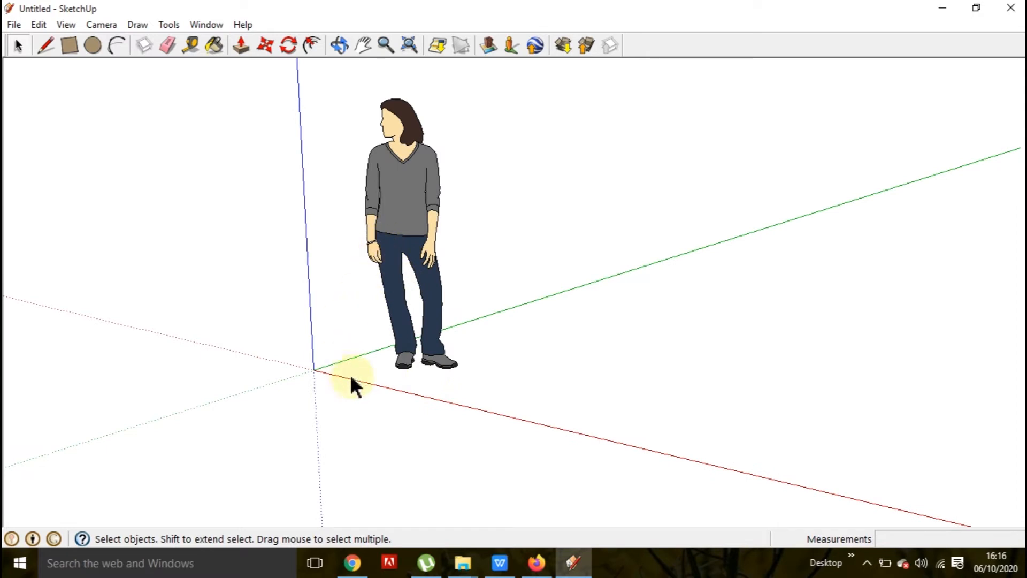
{"action": "left_click", "coordinate": [69, 47]}
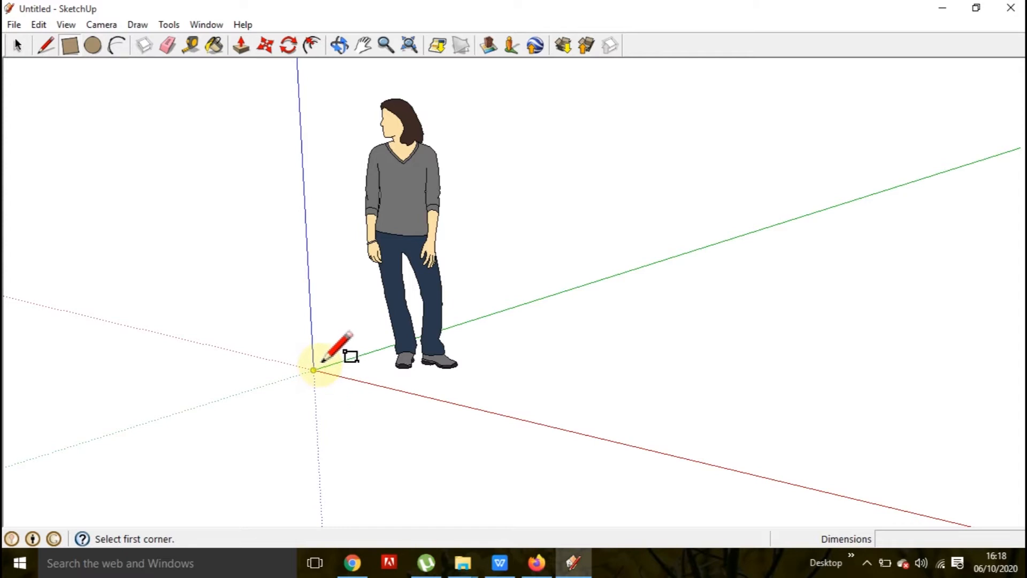
{"action": "scroll", "coordinate": [314, 369], "scroll_direction": "up", "scroll_amount": 3}
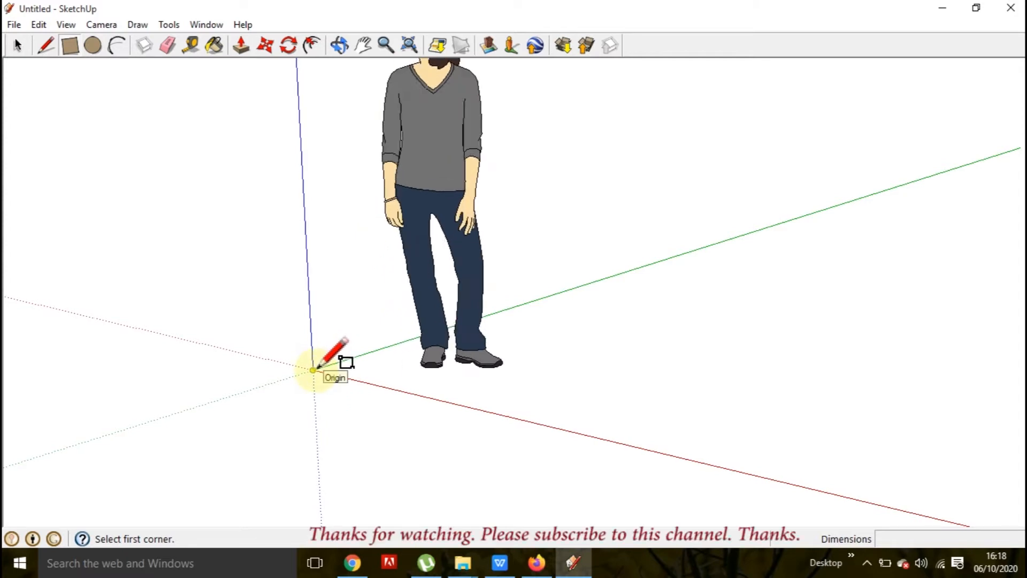
{"action": "left_click", "coordinate": [313, 369]}
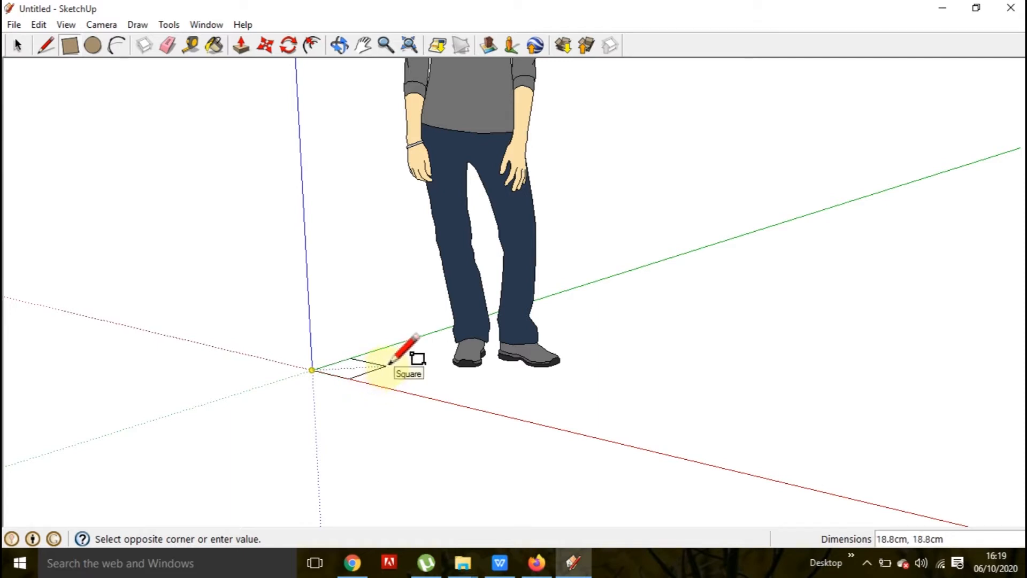
{"action": "scroll", "coordinate": [389, 367], "scroll_direction": "up", "scroll_amount": 1}
{"action": "scroll", "coordinate": [389, 368], "scroll_direction": "up", "scroll_amount": 2}
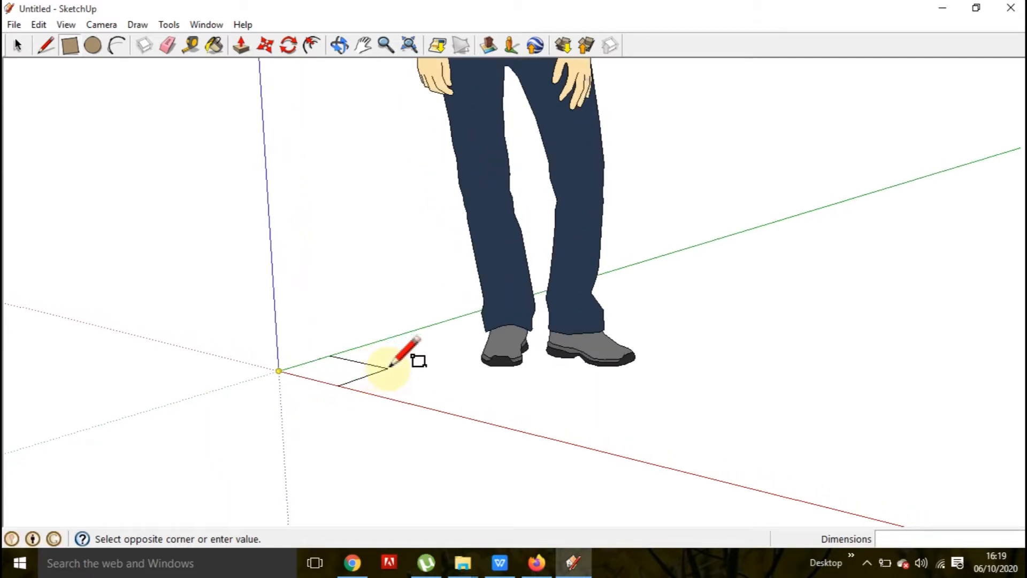
{"action": "scroll", "coordinate": [393, 367], "scroll_direction": "up", "scroll_amount": 1}
{"action": "type", "text": "5,5"}
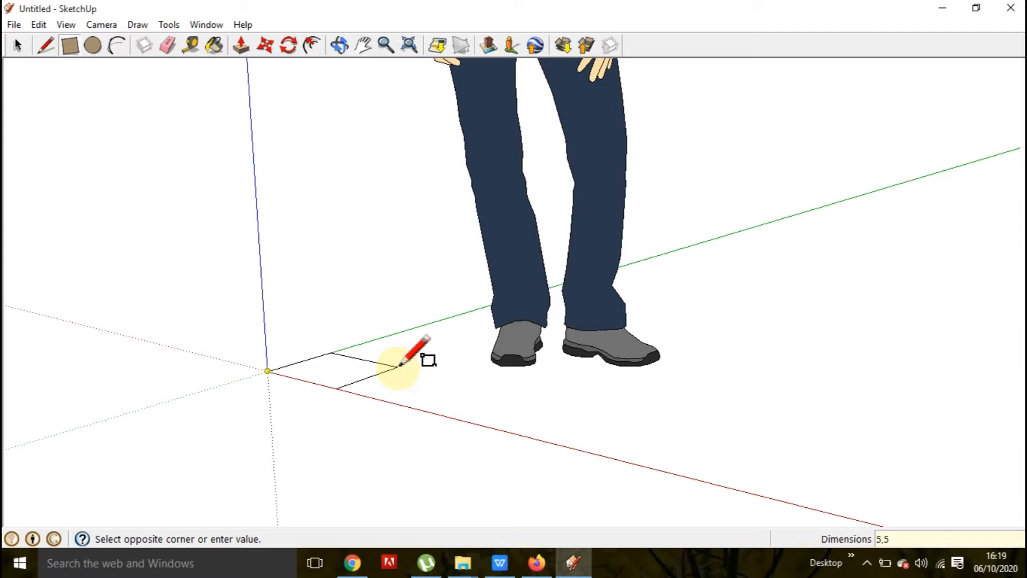
{"action": "key", "text": "Return"}
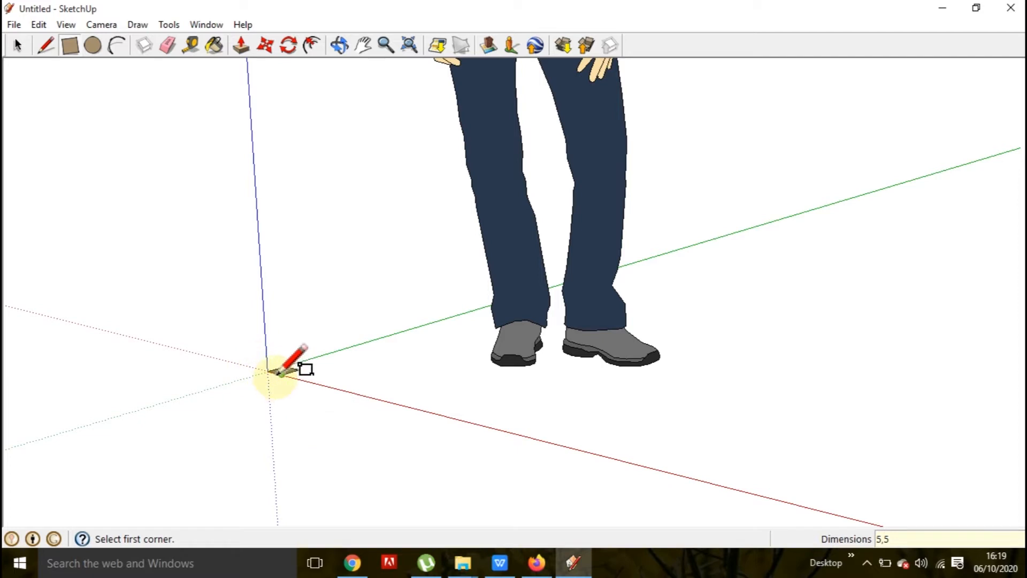
Push/Pull the square at the origin upward 75 cm to form a leg.
{"action": "scroll", "coordinate": [277, 373], "scroll_direction": "up", "scroll_amount": 1}
{"action": "scroll", "coordinate": [277, 373], "scroll_direction": "up", "scroll_amount": 4}
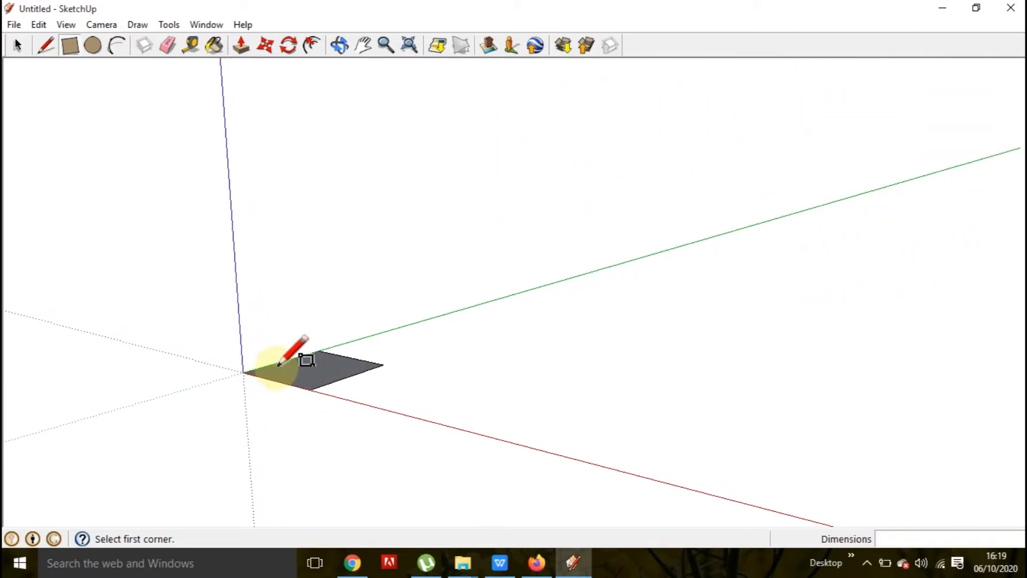
{"action": "scroll", "coordinate": [278, 373], "scroll_direction": "down", "scroll_amount": 4}
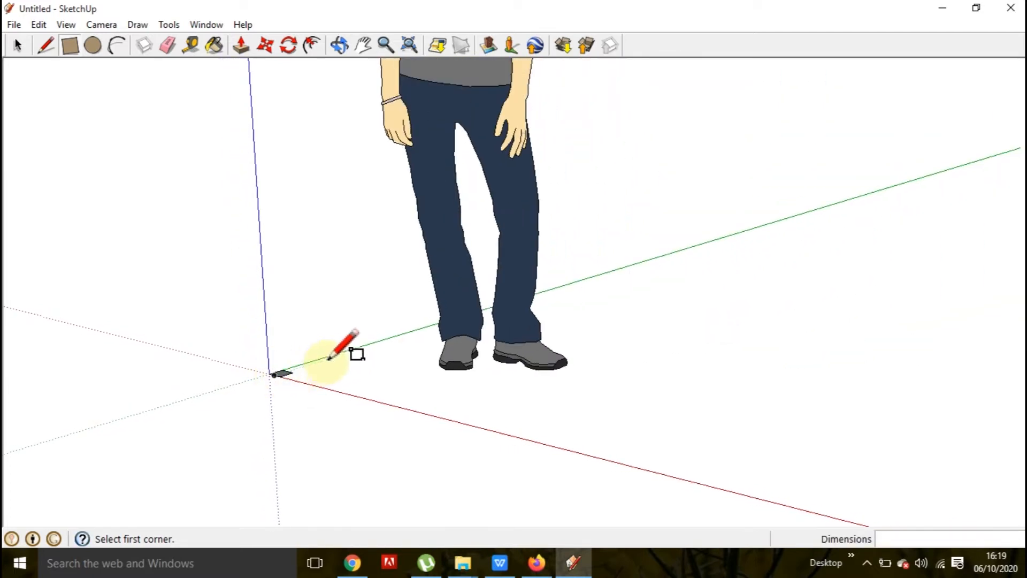
{"action": "left_click", "coordinate": [242, 46]}
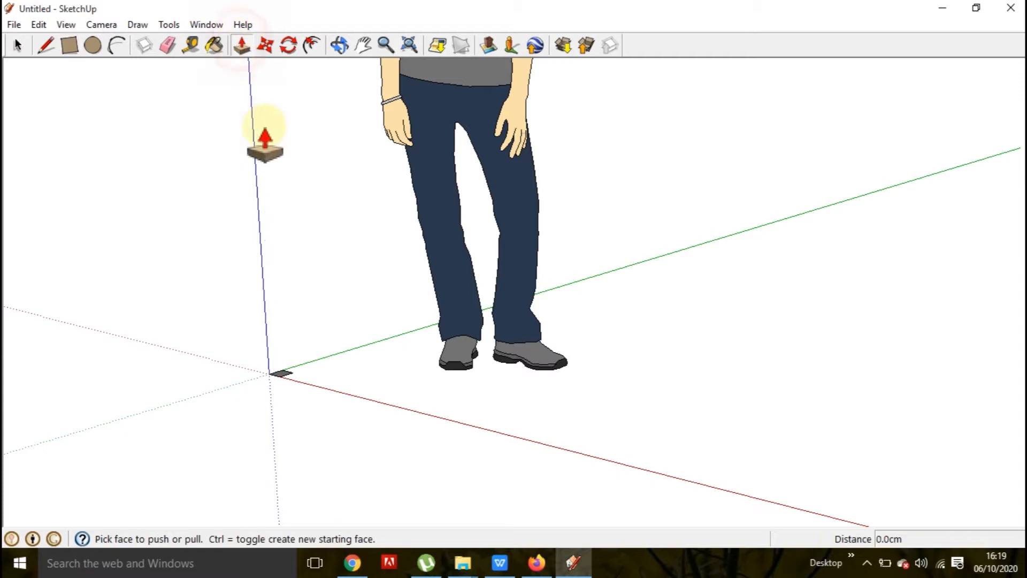
{"action": "scroll", "coordinate": [285, 387], "scroll_direction": "up", "scroll_amount": 3}
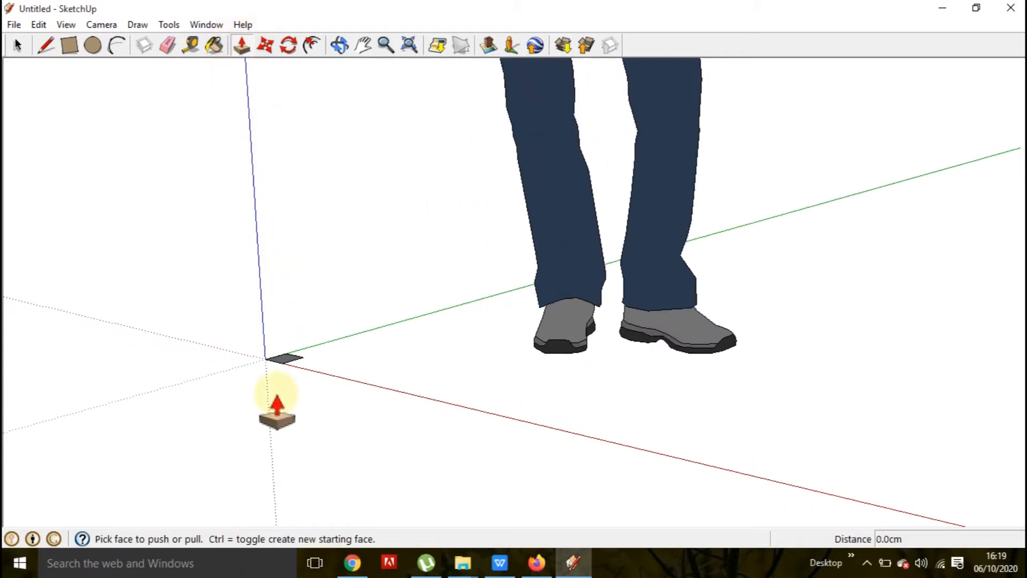
{"action": "scroll", "coordinate": [254, 367], "scroll_direction": "up", "scroll_amount": 2}
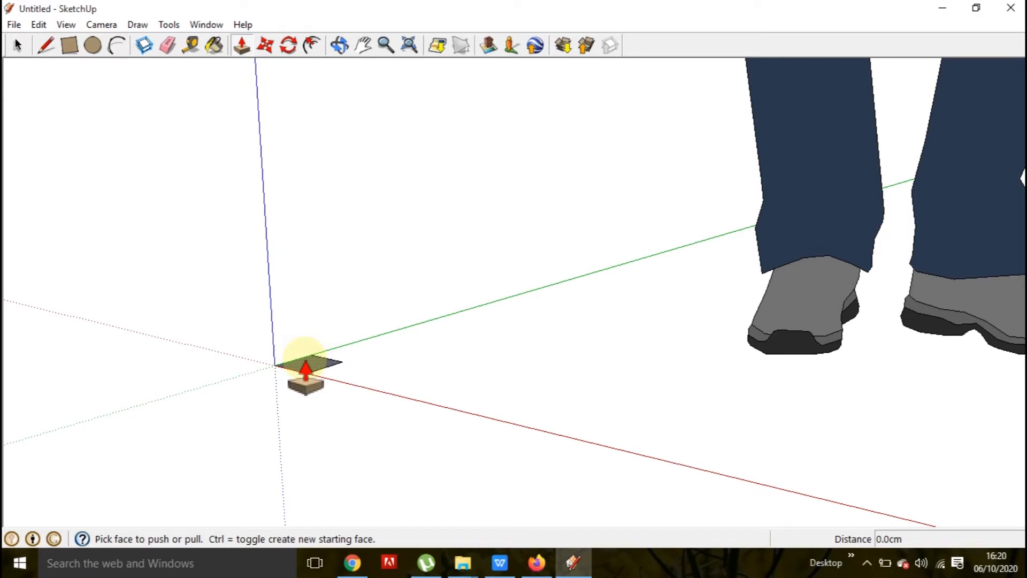
{"action": "left_click", "coordinate": [305, 369]}
{"action": "scroll", "coordinate": [305, 369], "scroll_direction": "up", "scroll_amount": 1}
{"action": "left_click_drag", "start_coordinate": [313, 369], "coordinate": [309, 336]}
{"action": "left_click_drag", "start_coordinate": [309, 329], "coordinate": [291, 236]}
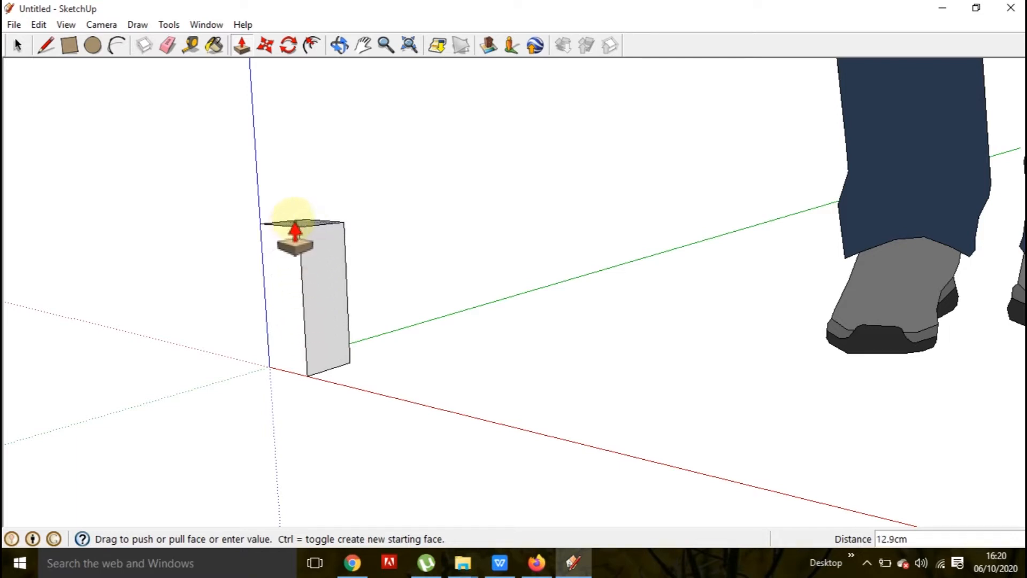
{"action": "mouse_move", "coordinate": [300, 213]}
{"action": "left_mouse_down"}
{"action": "mouse_move", "coordinate": [298, 198]}
{"action": "mouse_move", "coordinate": [294, 207]}
{"action": "left_mouse_up"}
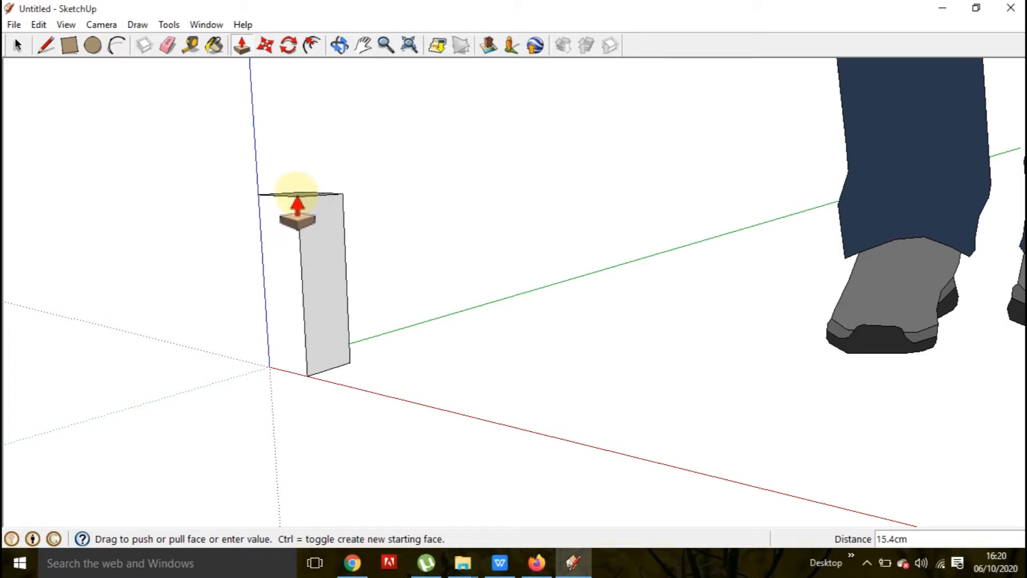
{"action": "type", "text": "75"}
{"action": "key", "text": "Return"}
Turn the whole 75 cm leg into a component named "leg 1".
{"action": "scroll", "coordinate": [340, 299], "scroll_direction": "down", "scroll_amount": 8}
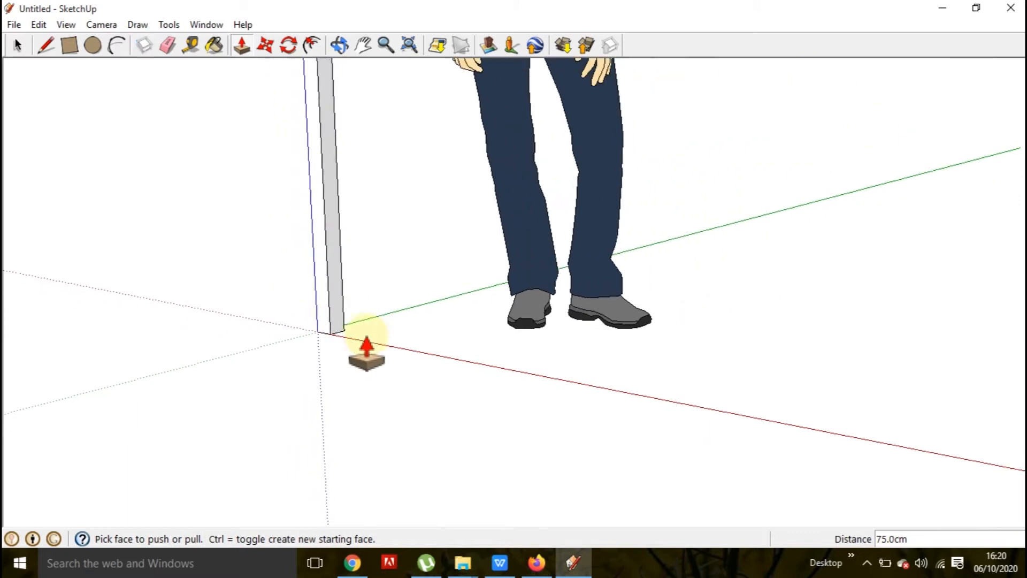
{"action": "scroll", "coordinate": [273, 270], "scroll_direction": "up", "scroll_amount": 2}
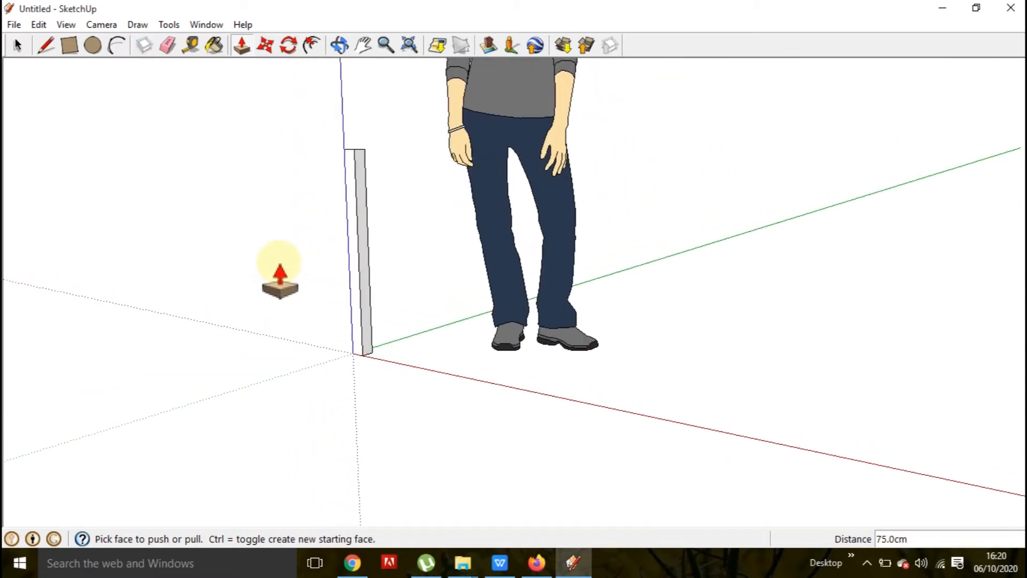
{"action": "mouse_move", "coordinate": [296, 220]}
{"action": "middle_mouse_down"}
{"action": "mouse_move", "coordinate": [389, 302]}
{"action": "mouse_move", "coordinate": [527, 266]}
{"action": "mouse_move", "coordinate": [474, 248]}
{"action": "mouse_move", "coordinate": [386, 251]}
{"action": "middle_mouse_up"}
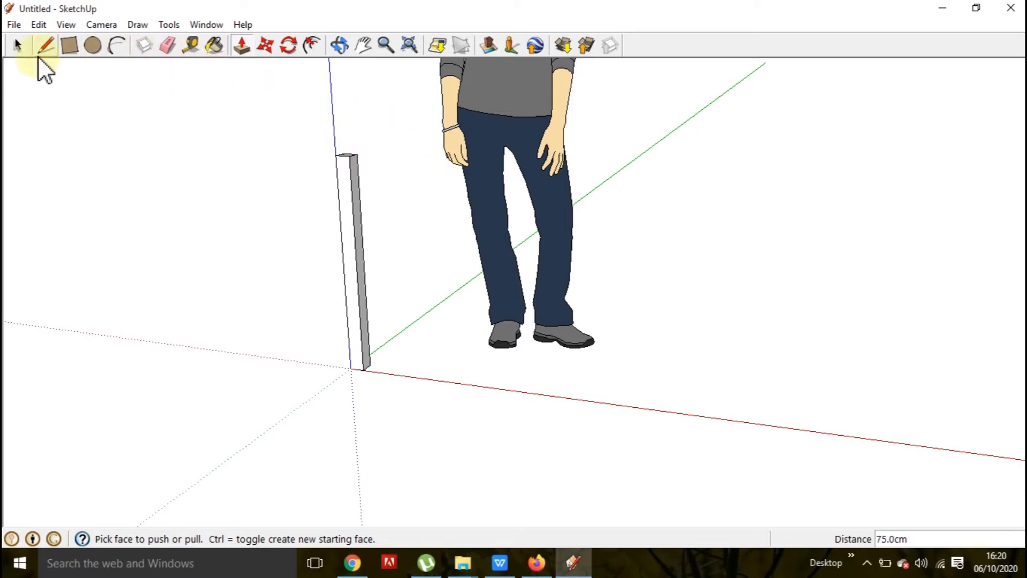
{"action": "left_click", "coordinate": [20, 44]}
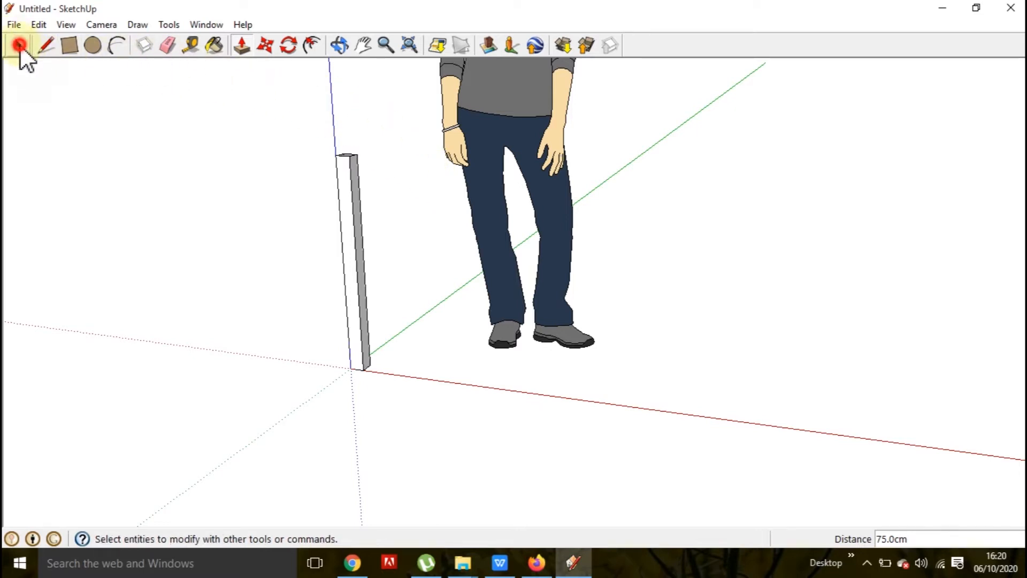
{"action": "left_click_drag", "start_coordinate": [312, 143], "coordinate": [407, 415]}
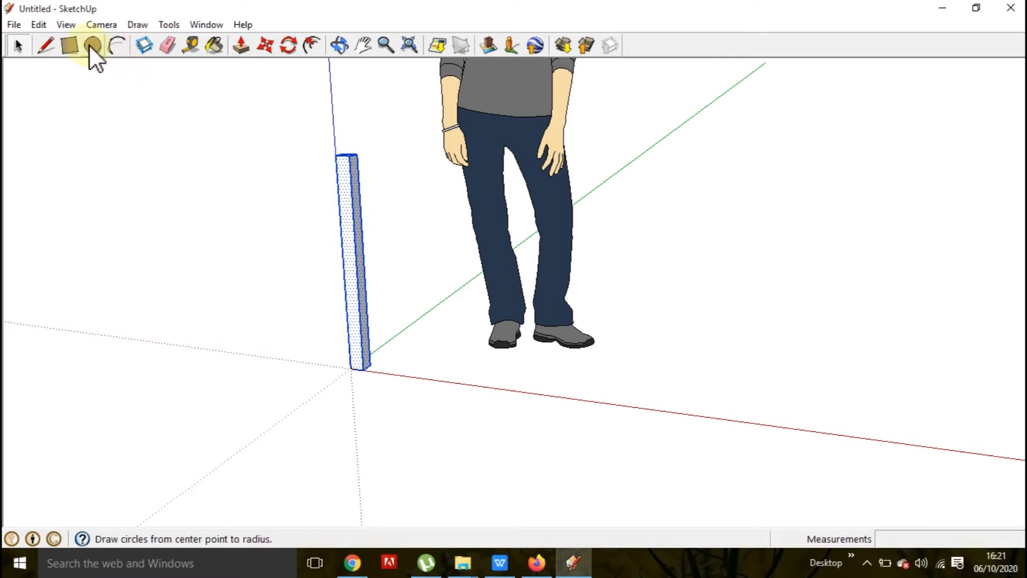
{"action": "left_click", "coordinate": [142, 46]}
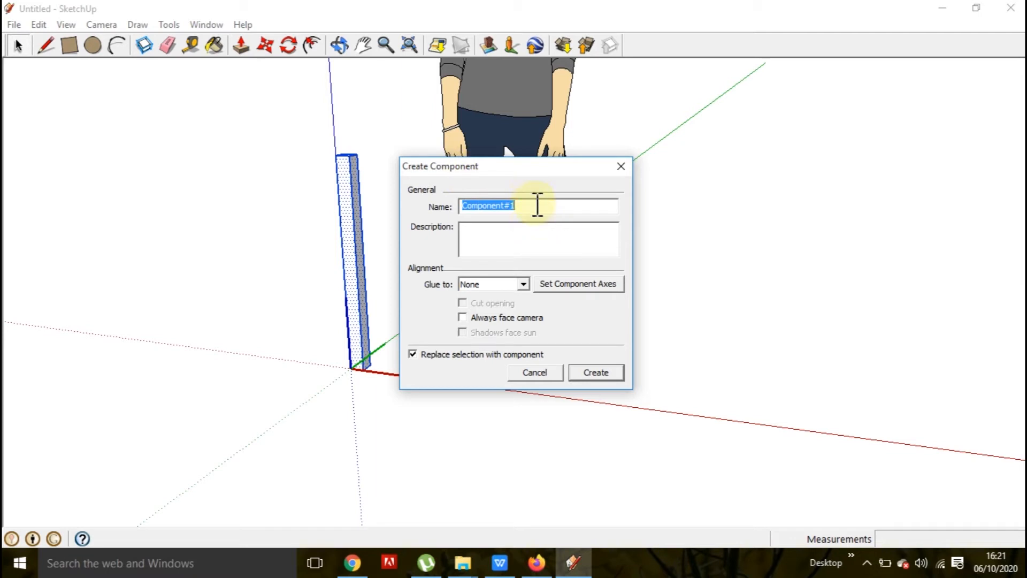
{"action": "type", "text": "let"}
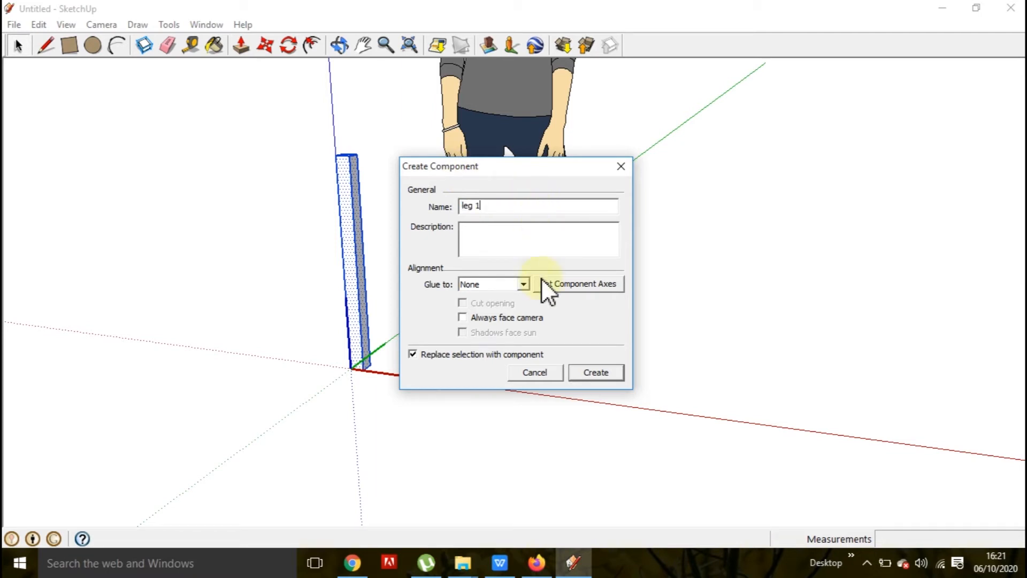
{"action": "left_click", "coordinate": [615, 371]}
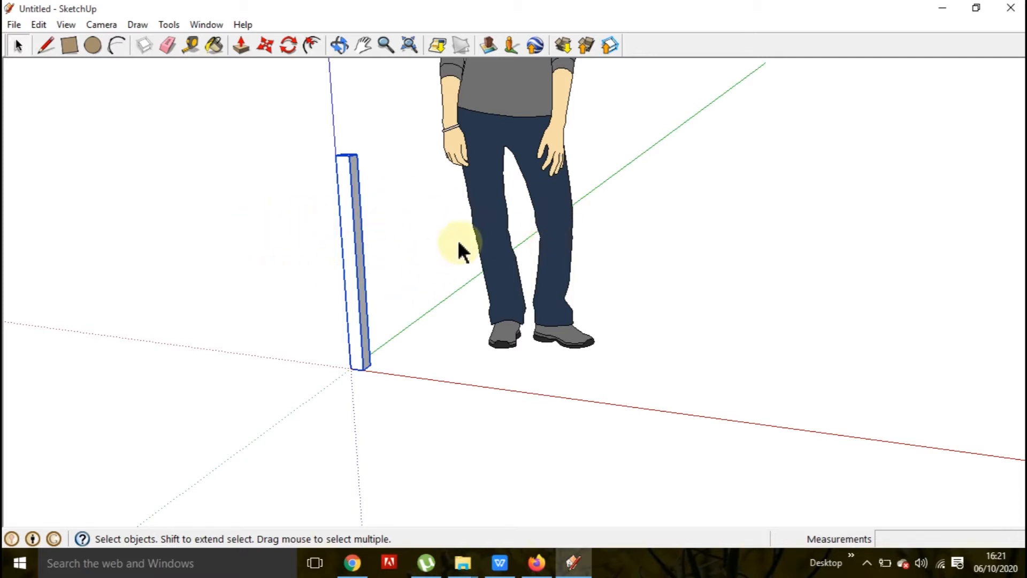
Delete the standing person figure from the model.
{"action": "left_click", "coordinate": [493, 208]}
{"action": "key", "text": "Delete"}
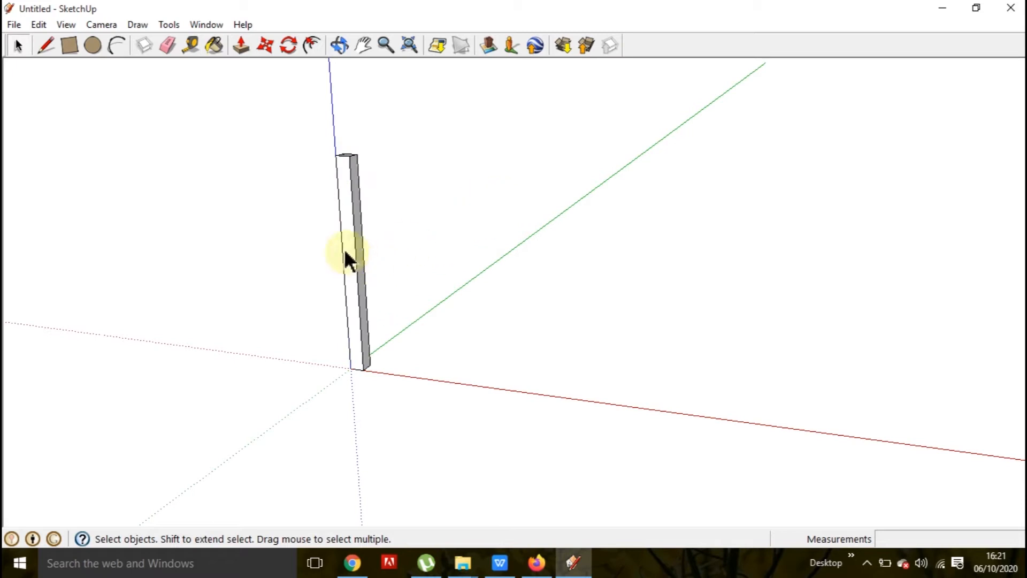
Place a guide point with the Tape Measure 20 cm up the leg's vertical edge from its bottom corner on the red axis.
{"action": "scroll", "coordinate": [345, 257], "scroll_direction": "up", "scroll_amount": 2}
{"action": "scroll", "coordinate": [345, 235], "scroll_direction": "down", "scroll_amount": 3}
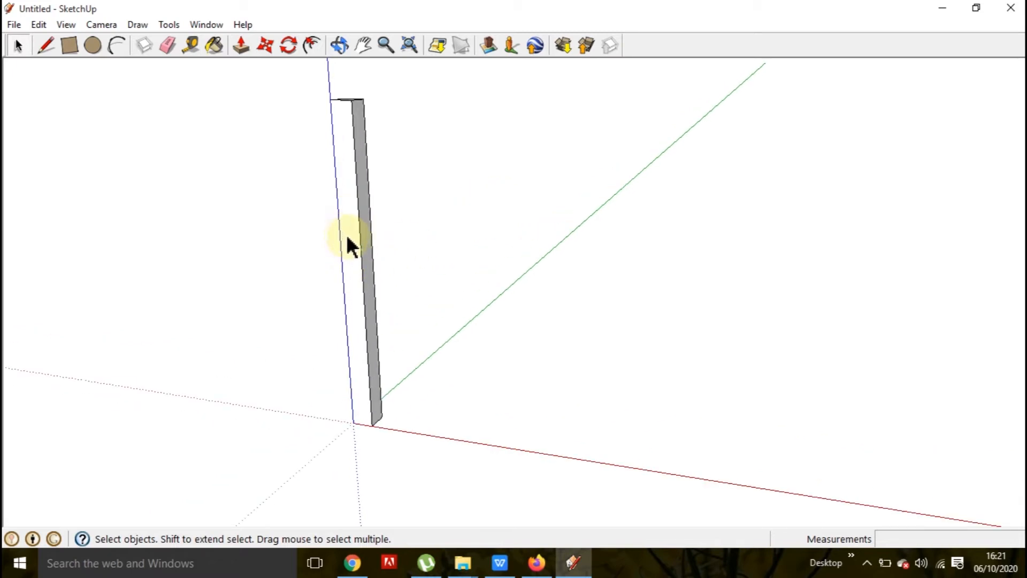
{"action": "scroll", "coordinate": [366, 321], "scroll_direction": "up", "scroll_amount": 1}
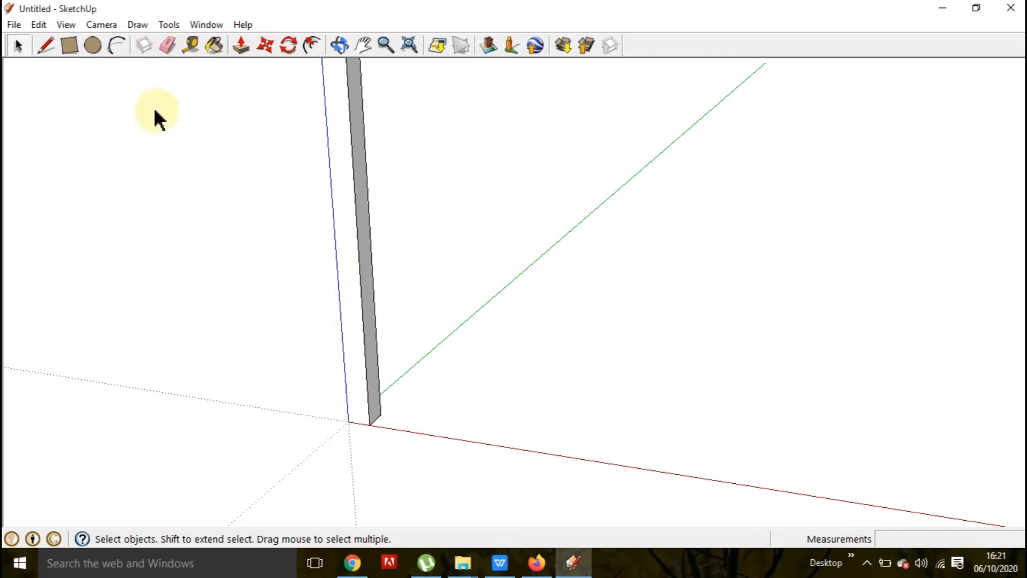
{"action": "left_click", "coordinate": [189, 46]}
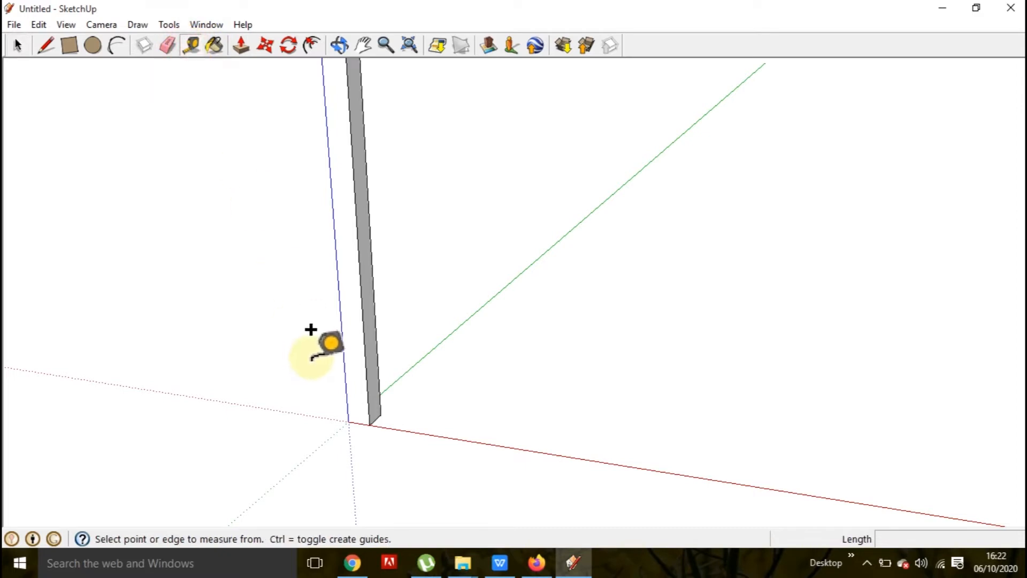
{"action": "left_click", "coordinate": [369, 425]}
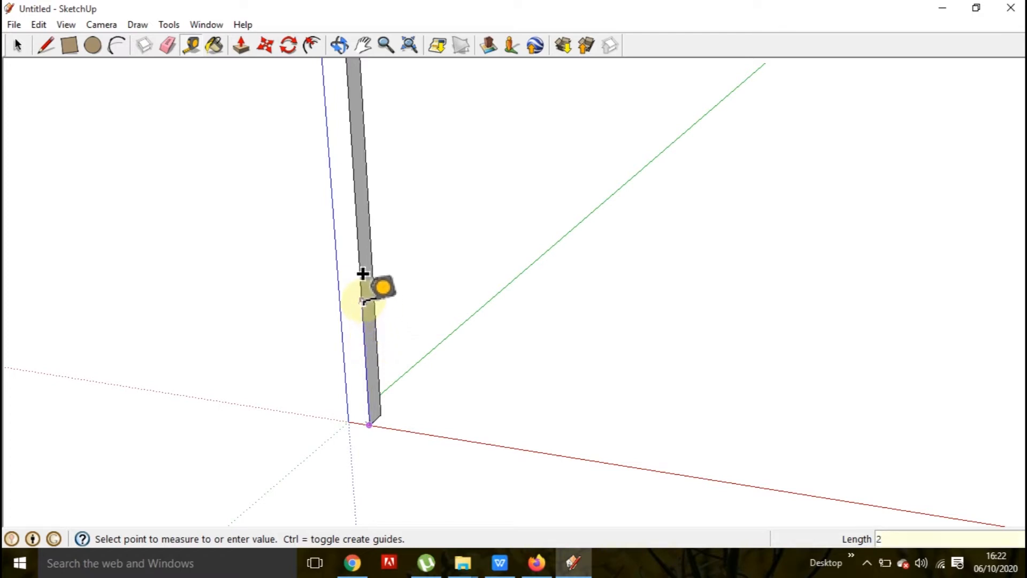
{"action": "type", "text": "20"}
{"action": "key", "text": "Return"}
Draw a 6 by 3 cm rectangle upward from the guide point on the leg's side face.
{"action": "scroll", "coordinate": [381, 339], "scroll_direction": "up", "scroll_amount": 2}
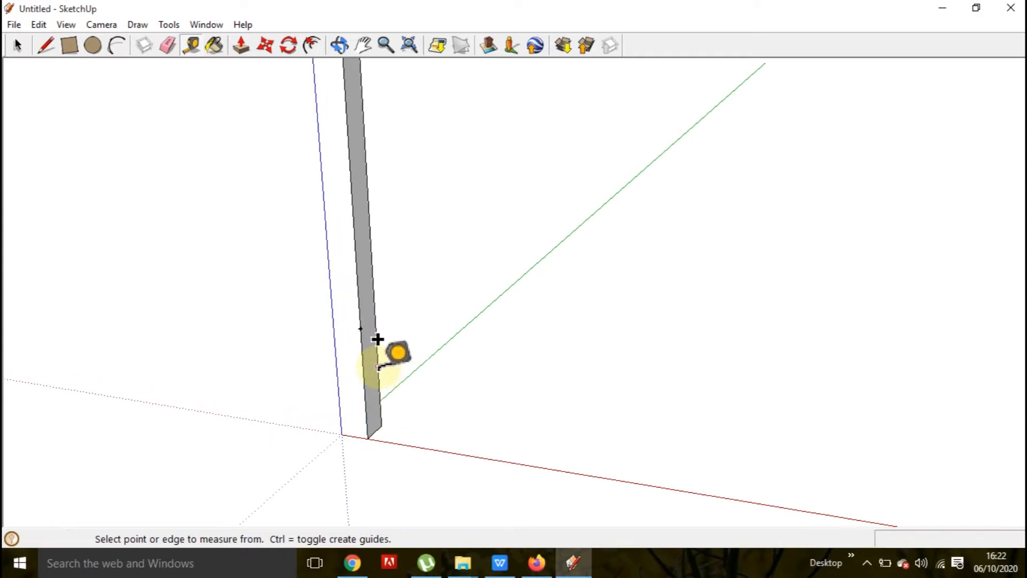
{"action": "scroll", "coordinate": [377, 335], "scroll_direction": "up", "scroll_amount": 1}
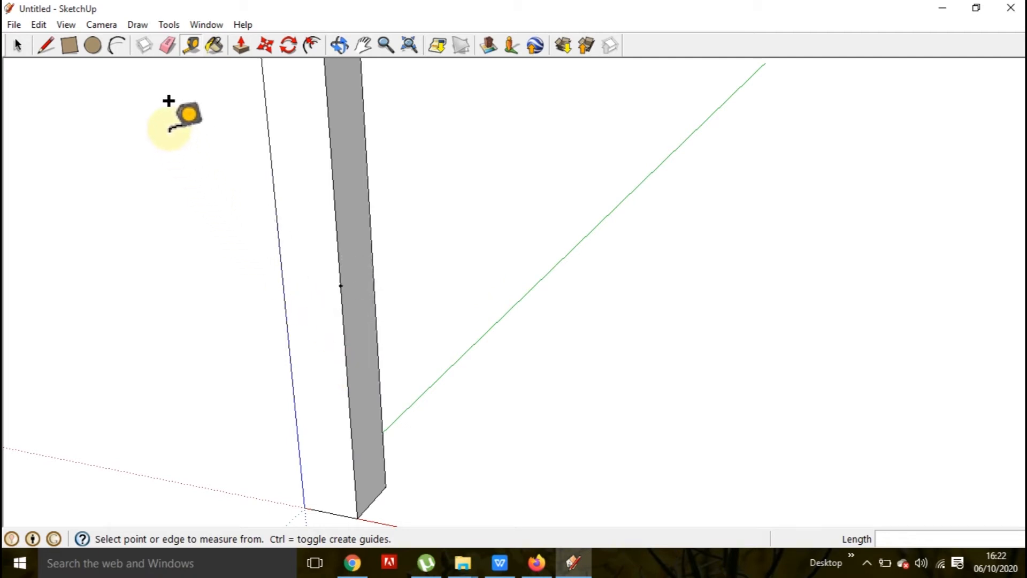
{"action": "left_click", "coordinate": [69, 45]}
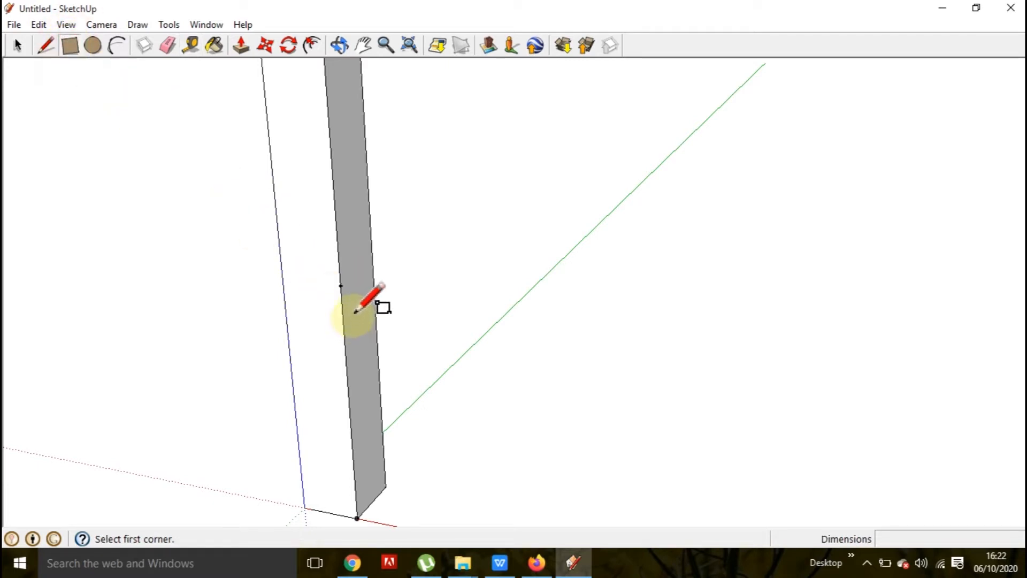
{"action": "left_click", "coordinate": [342, 288]}
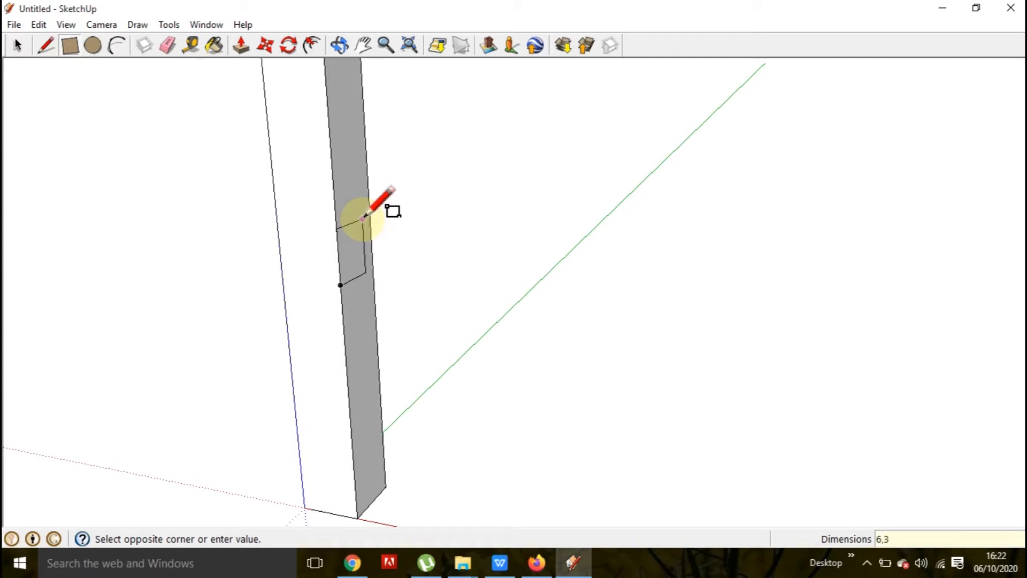
{"action": "left_click", "coordinate": [356, 200]}
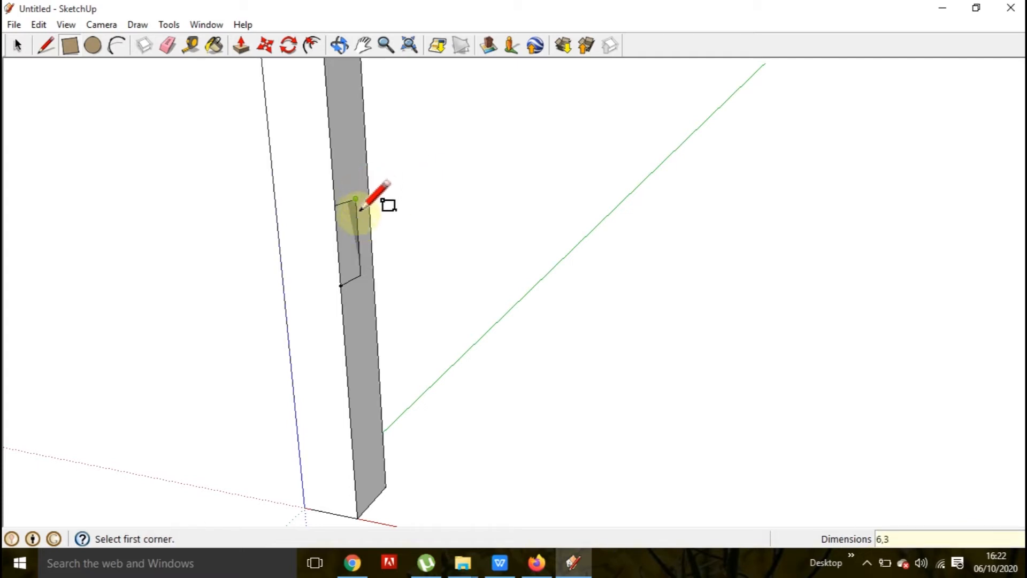
Push/Pull the small rectangle 70 cm outward from the leg along the red axis to form a rail.
{"action": "scroll", "coordinate": [375, 225], "scroll_direction": "down", "scroll_amount": 3}
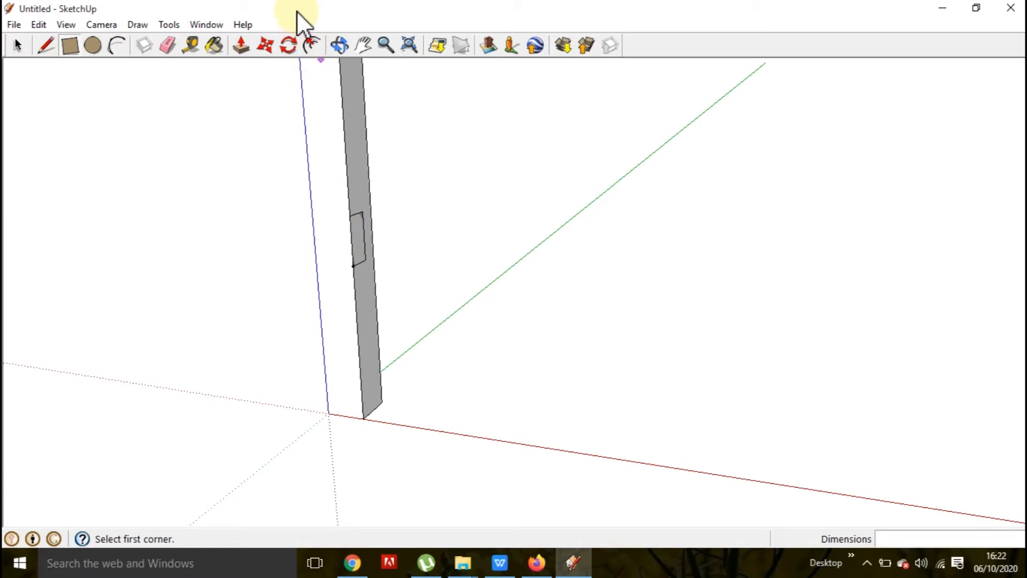
{"action": "left_click", "coordinate": [241, 45]}
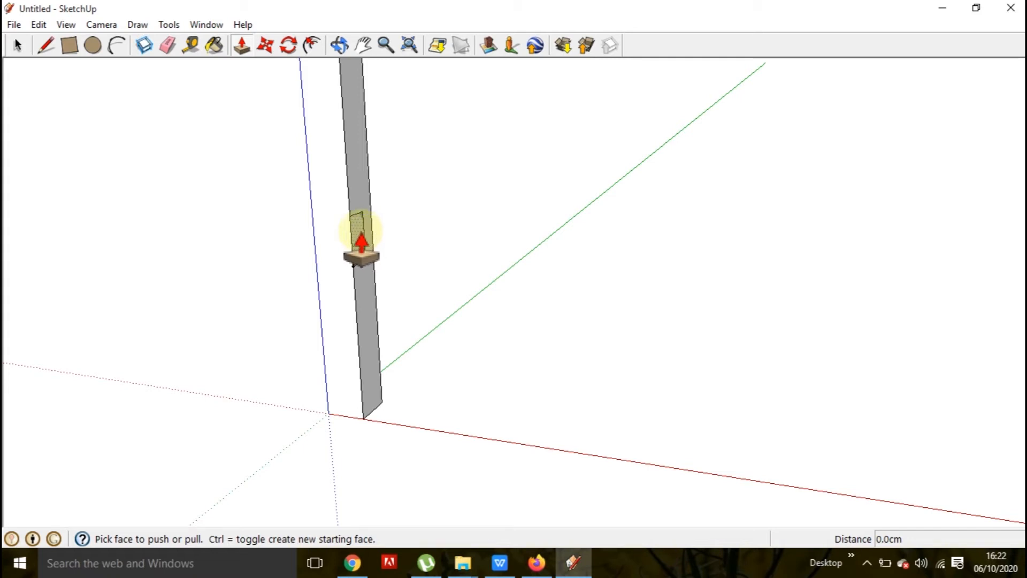
{"action": "left_click_drag", "start_coordinate": [361, 242], "coordinate": [501, 260]}
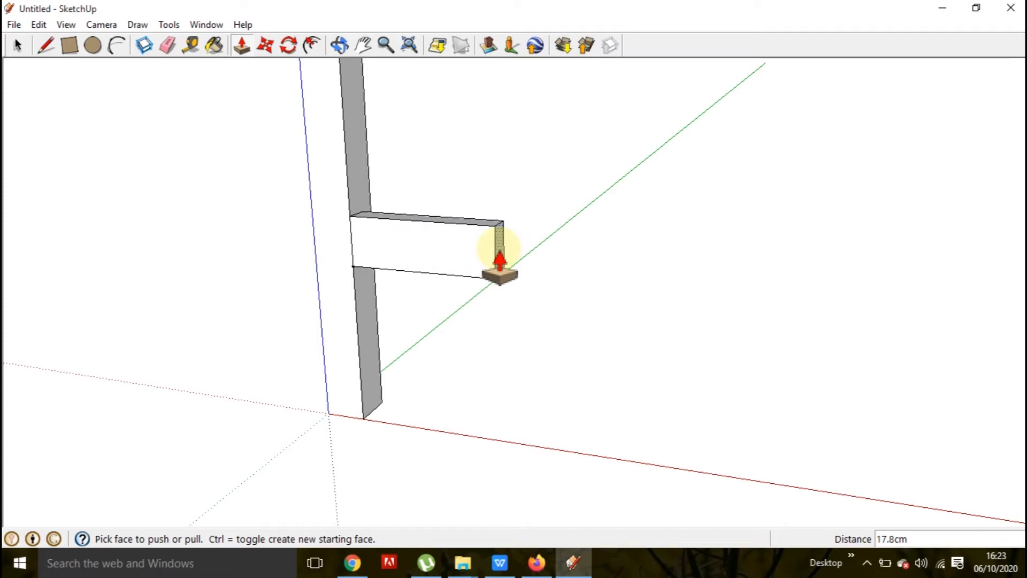
{"action": "type", "text": "70"}
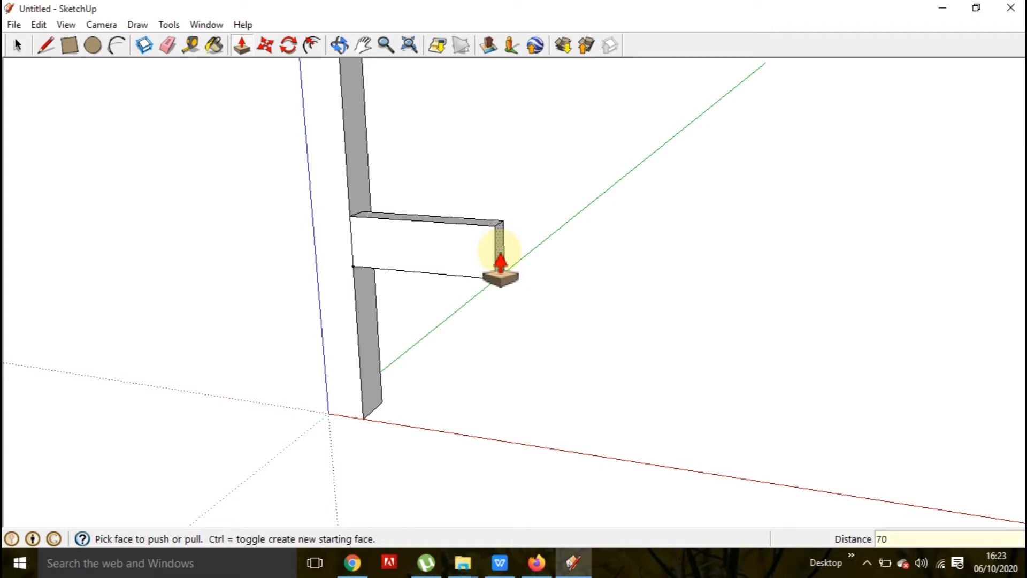
{"action": "key", "text": "Return"}
Select the entire 70 cm rail and make it a component named "side l".
{"action": "scroll", "coordinate": [493, 273], "scroll_direction": "down", "scroll_amount": 3}
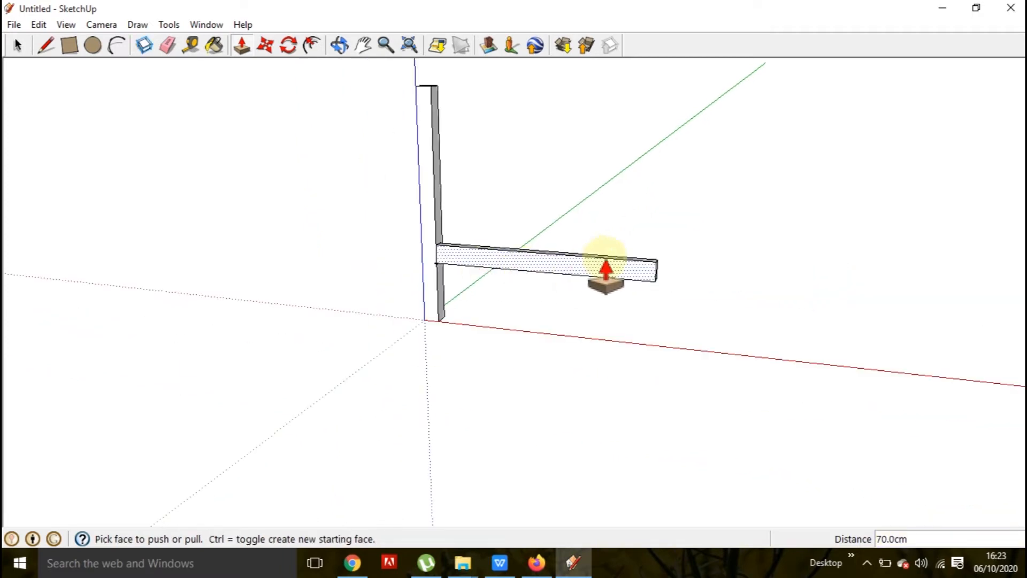
{"action": "middle_click_drag", "start_coordinate": [694, 267], "coordinate": [656, 326]}
{"action": "scroll", "coordinate": [493, 265], "scroll_direction": "up", "scroll_amount": 4}
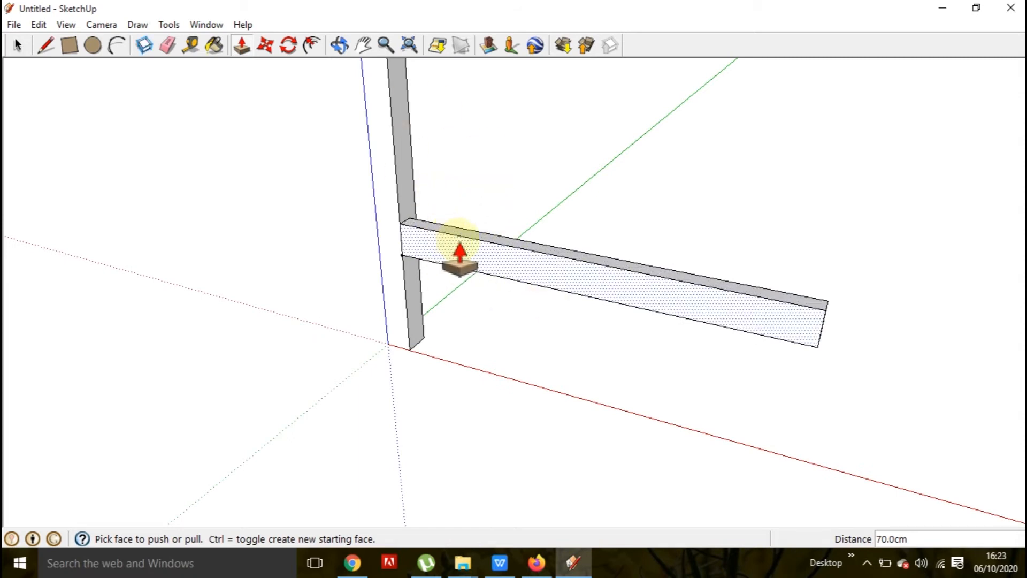
{"action": "left_click", "coordinate": [20, 44]}
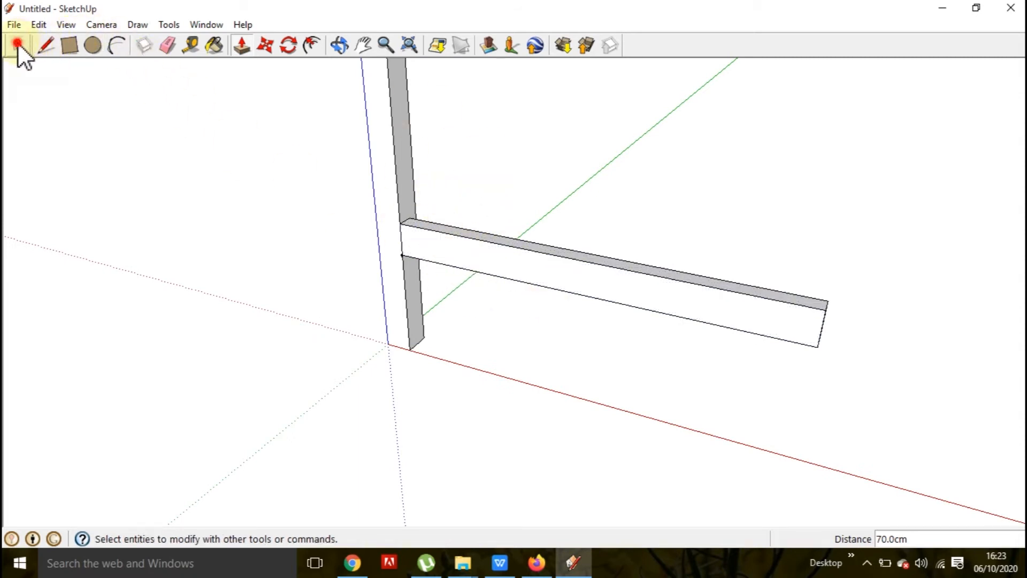
{"action": "triple_click", "coordinate": [556, 270]}
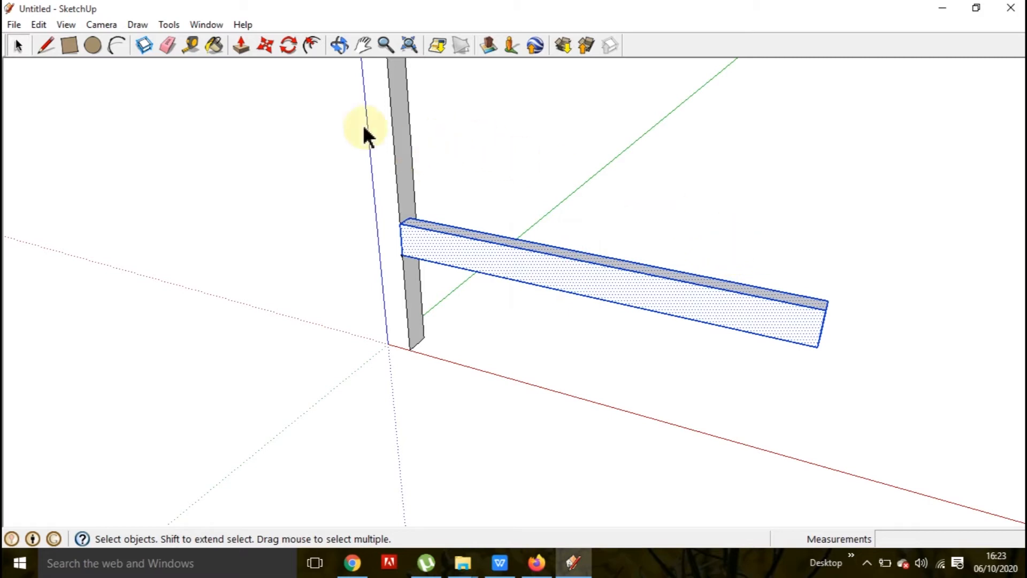
{"action": "left_click", "coordinate": [145, 45]}
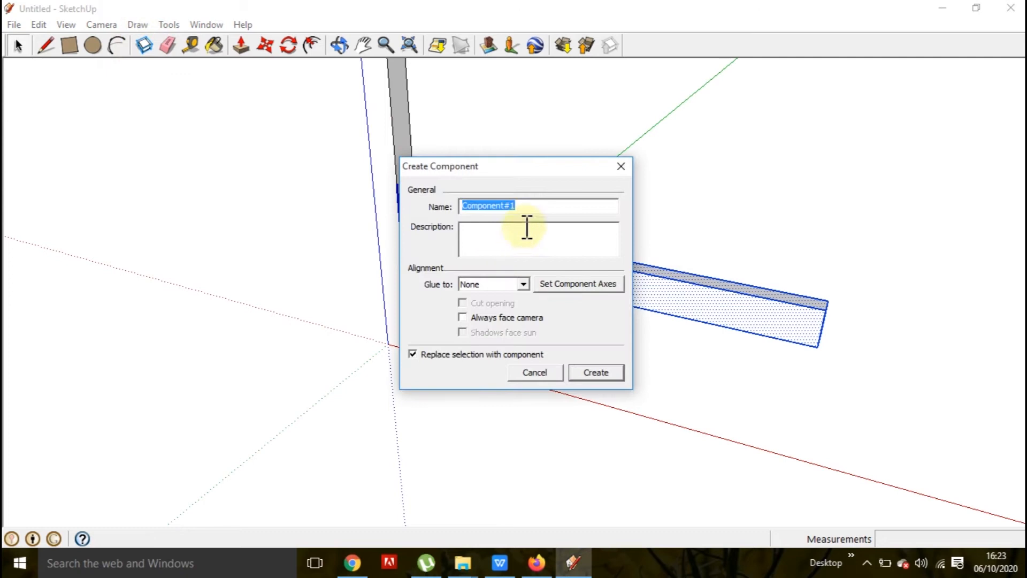
{"action": "type", "text": "side l"}
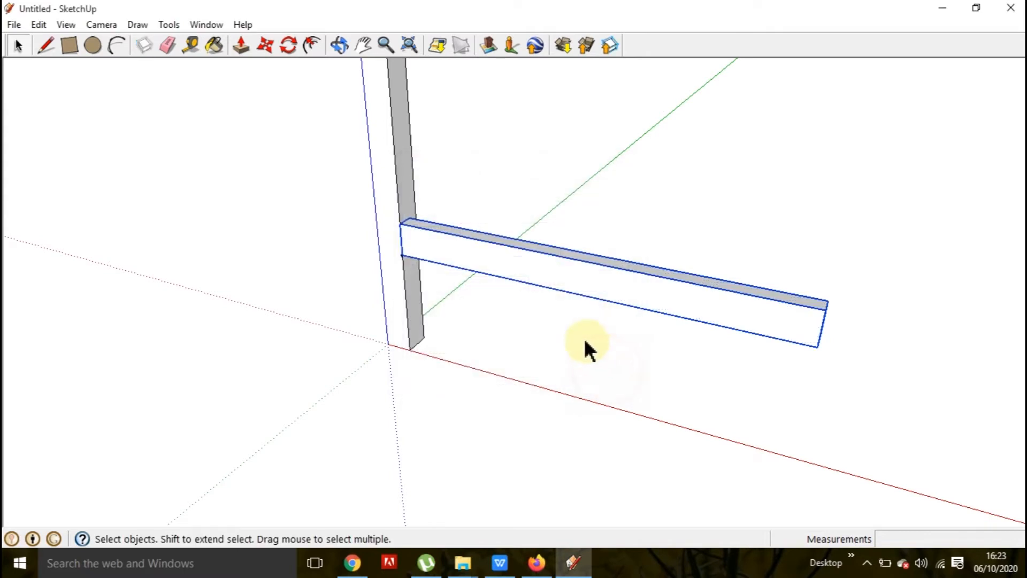
Draw a 7 by 3 cm rectangle downward from the top front corner of the leg's rail-side face.
{"action": "scroll", "coordinate": [584, 356], "scroll_direction": "down", "scroll_amount": 2}
{"action": "scroll", "coordinate": [585, 355], "scroll_direction": "down", "scroll_amount": 2}
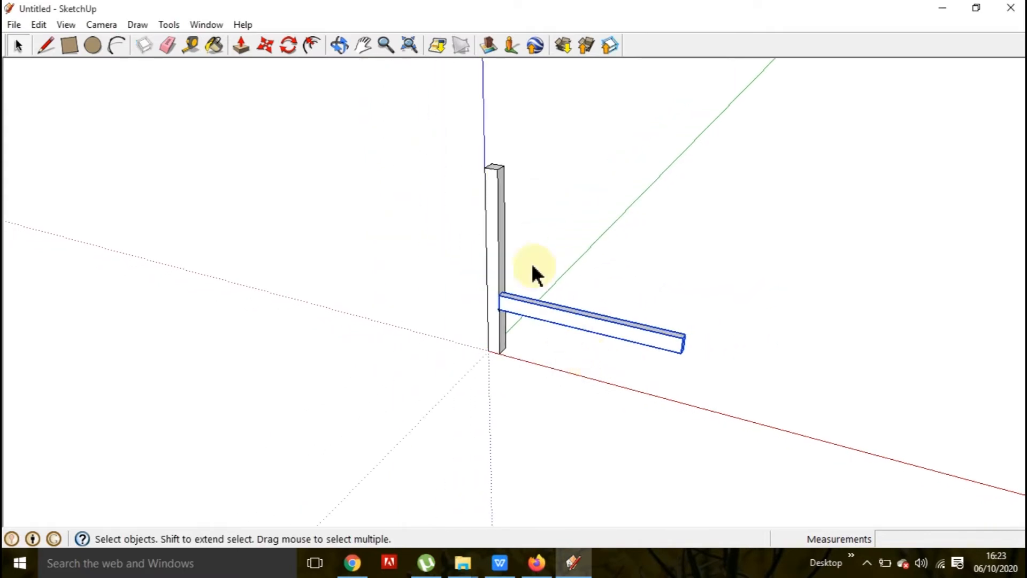
{"action": "scroll", "coordinate": [525, 221], "scroll_direction": "up", "scroll_amount": 3}
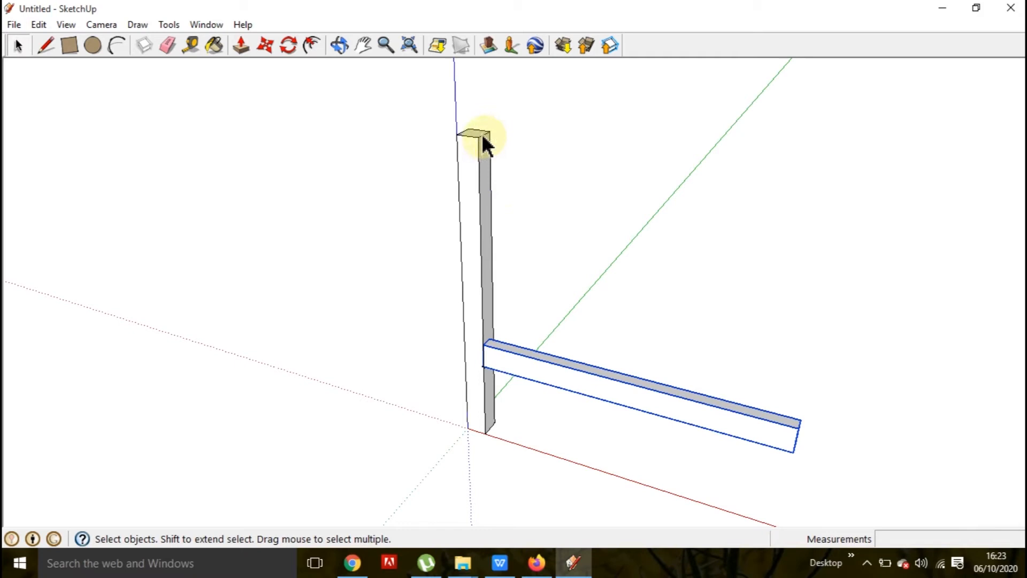
{"action": "middle_click_drag", "start_coordinate": [529, 150], "coordinate": [496, 178]}
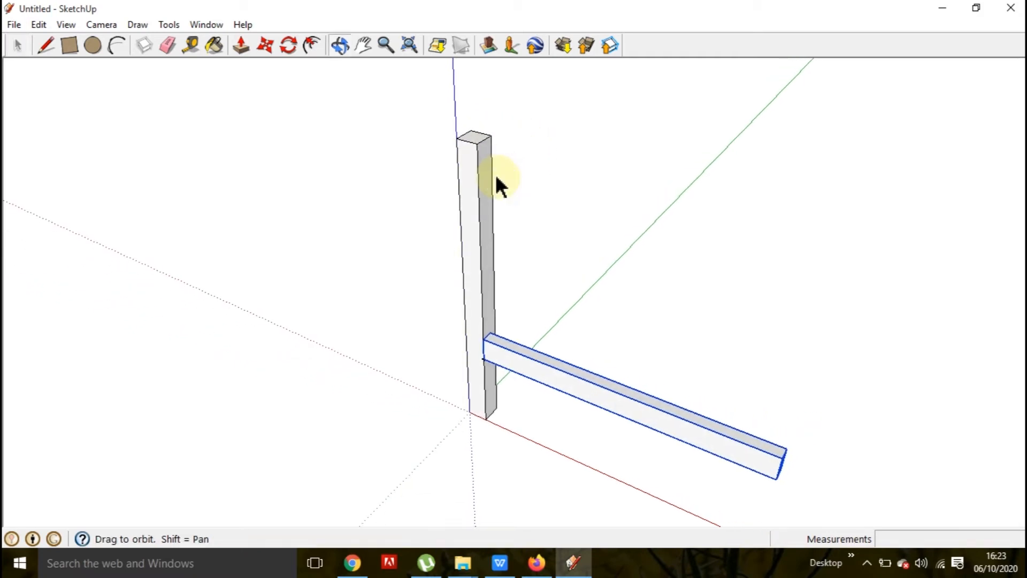
{"action": "scroll", "coordinate": [479, 154], "scroll_direction": "up", "scroll_amount": 2}
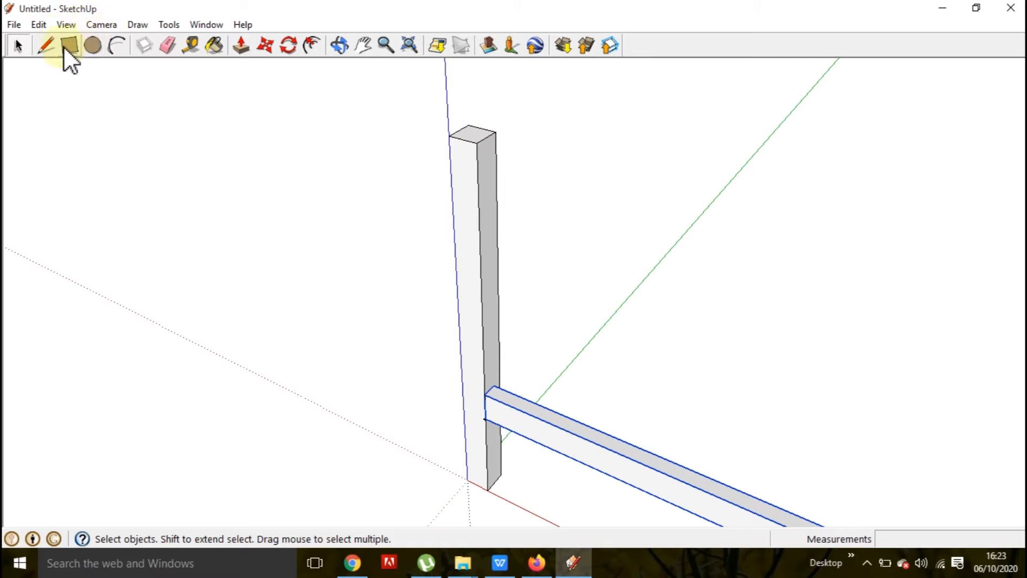
{"action": "left_click", "coordinate": [546, 219]}
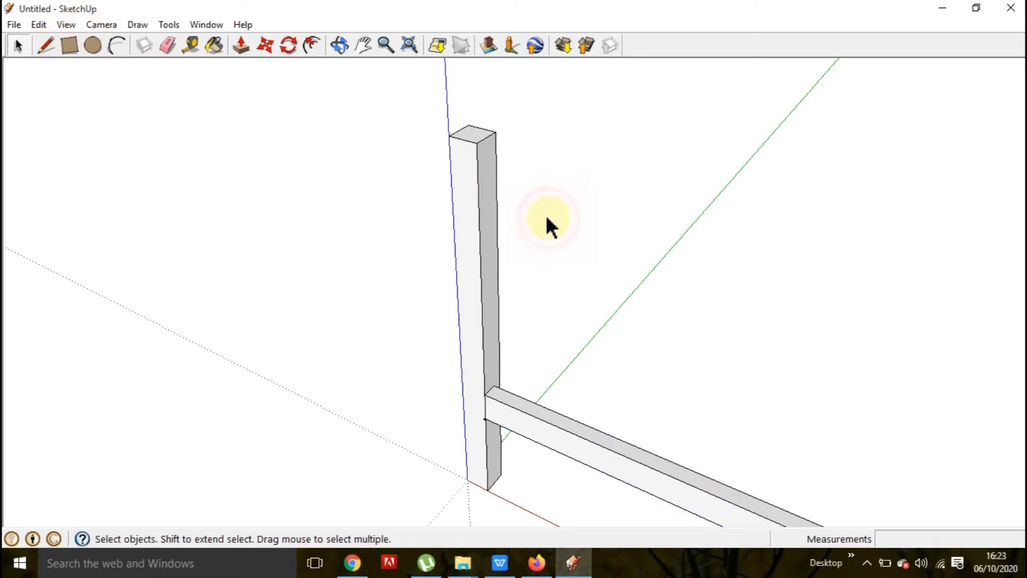
{"action": "left_click", "coordinate": [69, 51]}
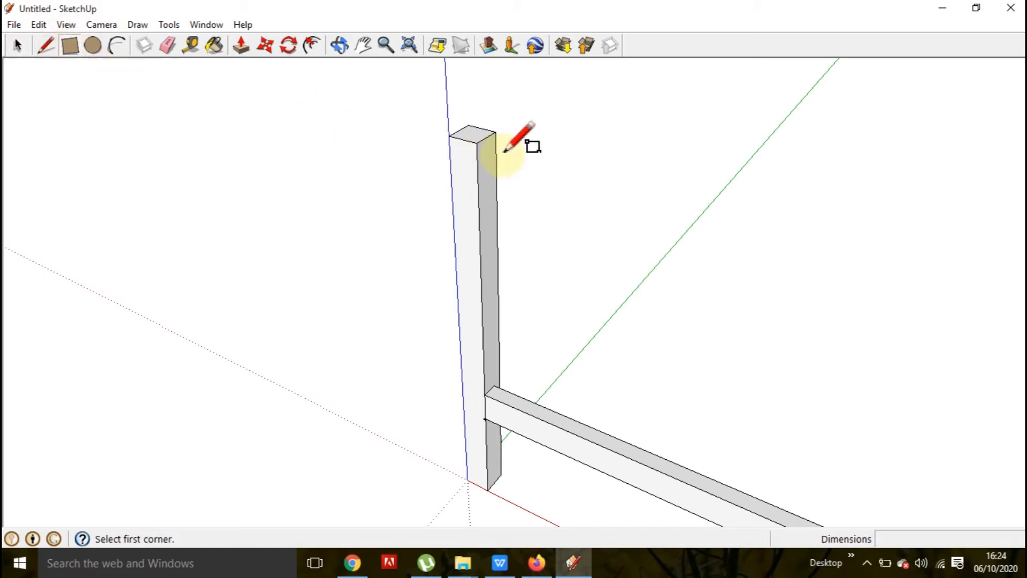
{"action": "scroll", "coordinate": [505, 146], "scroll_direction": "up", "scroll_amount": 3}
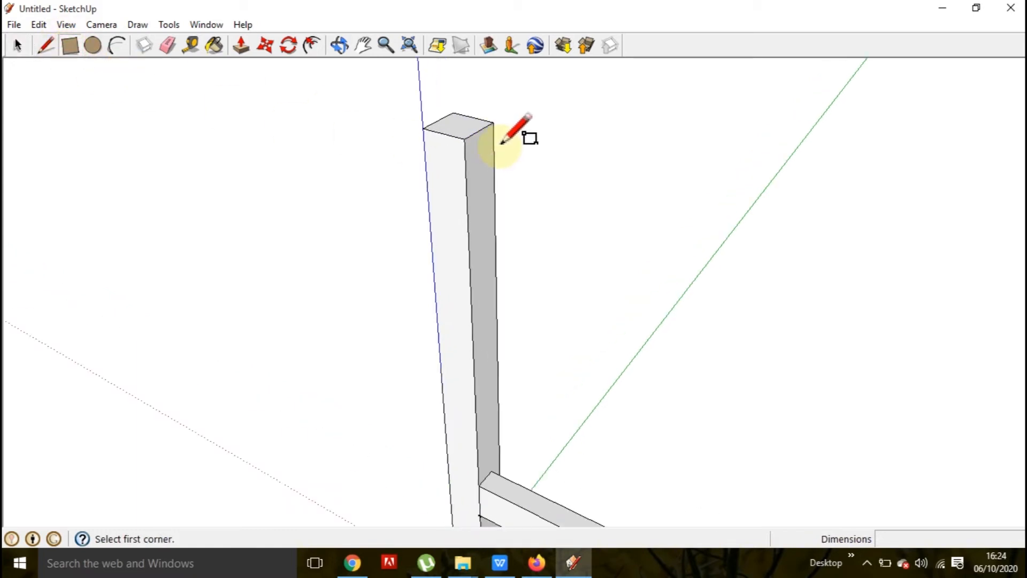
{"action": "left_click", "coordinate": [461, 137]}
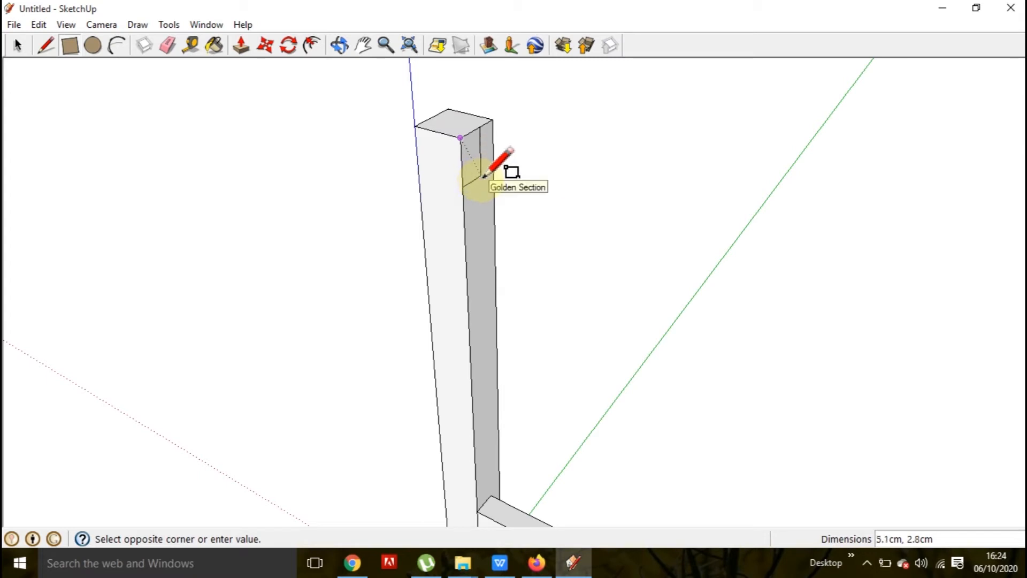
{"action": "type", "text": "3"}
{"action": "key", "text": "Return"}
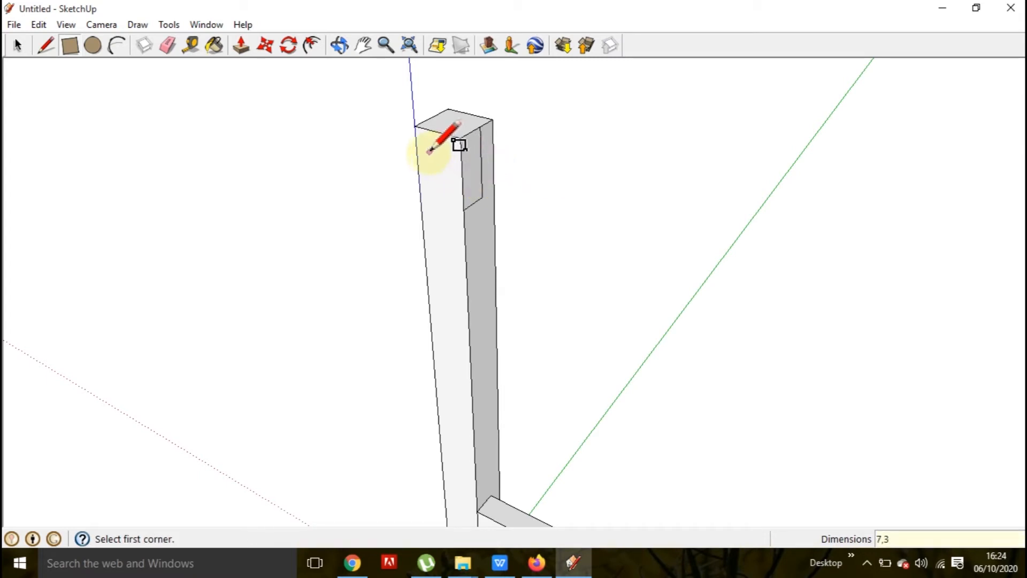
Push/Pull the 7 by 3 cm rectangle 70 cm outward from the leg to form an upper rail.
{"action": "scroll", "coordinate": [523, 183], "scroll_direction": "down", "scroll_amount": 3}
{"action": "scroll", "coordinate": [504, 169], "scroll_direction": "up", "scroll_amount": 4}
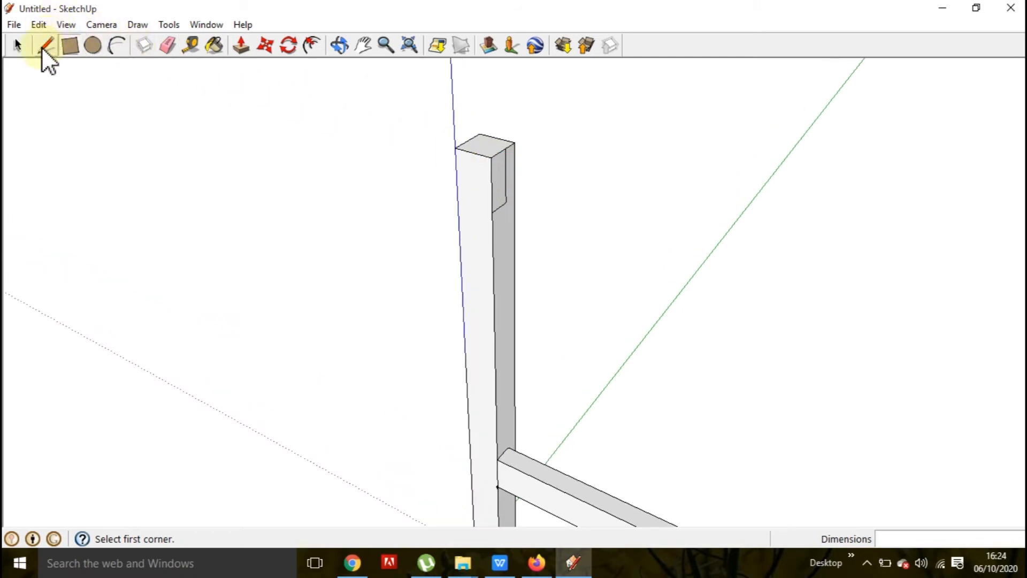
{"action": "left_click", "coordinate": [241, 46]}
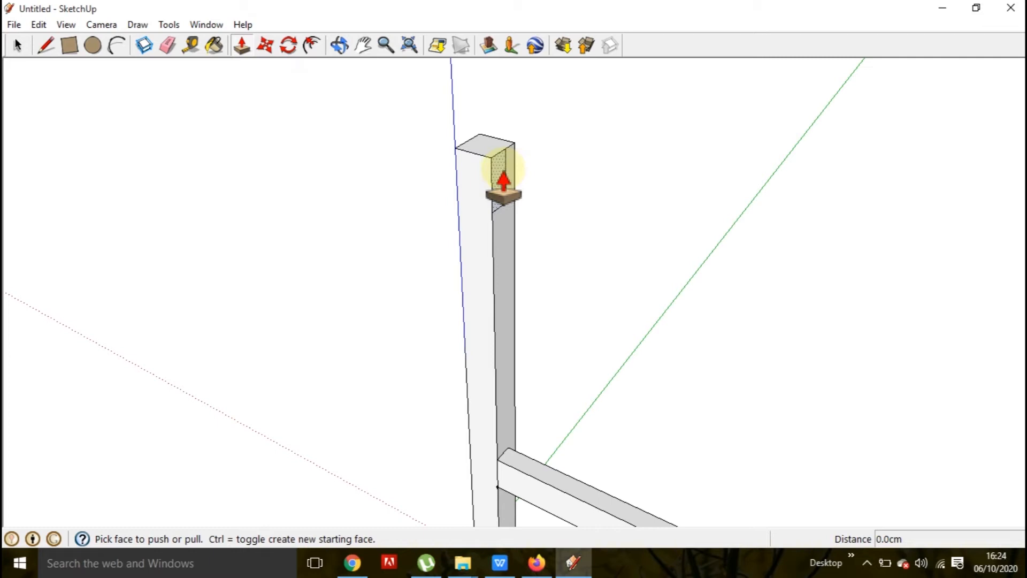
{"action": "scroll", "coordinate": [503, 181], "scroll_direction": "up", "scroll_amount": 1}
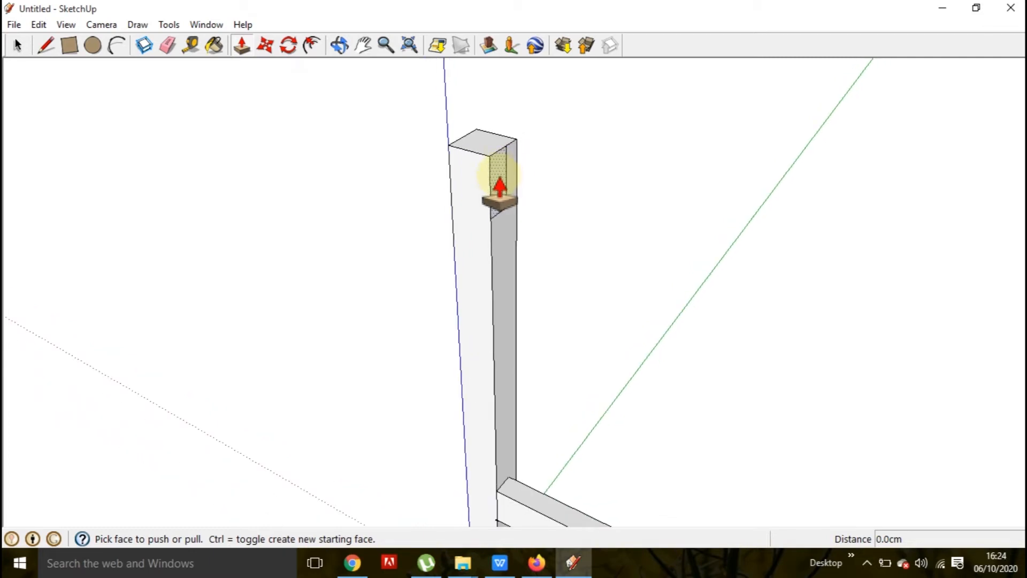
{"action": "left_click_drag", "start_coordinate": [499, 182], "coordinate": [592, 223]}
{"action": "type", "text": "70"}
{"action": "key", "text": "Return"}
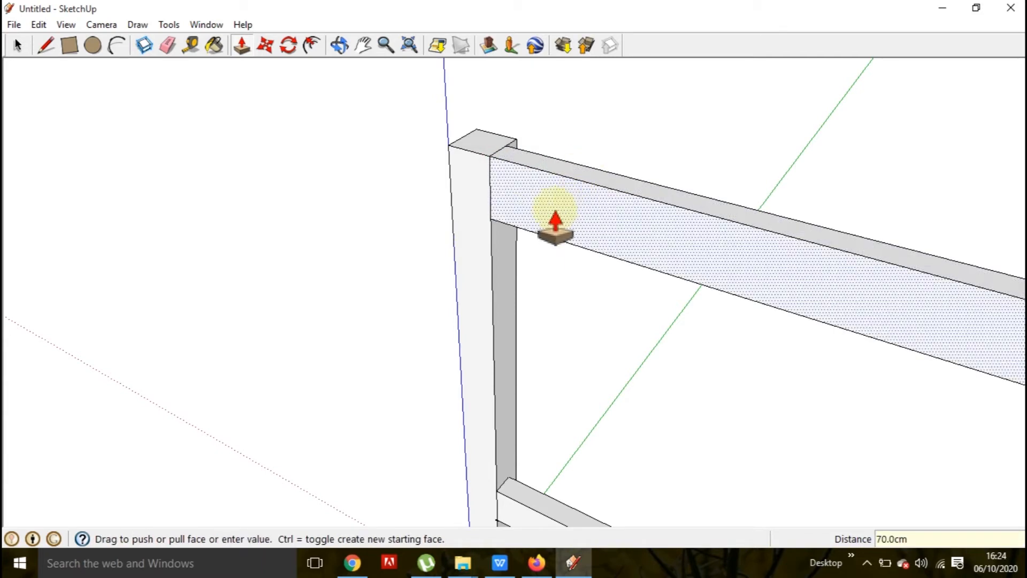
Select the entire upper rail and make it a component named "side leg 2".
{"action": "scroll", "coordinate": [415, 232], "scroll_direction": "down", "scroll_amount": 4}
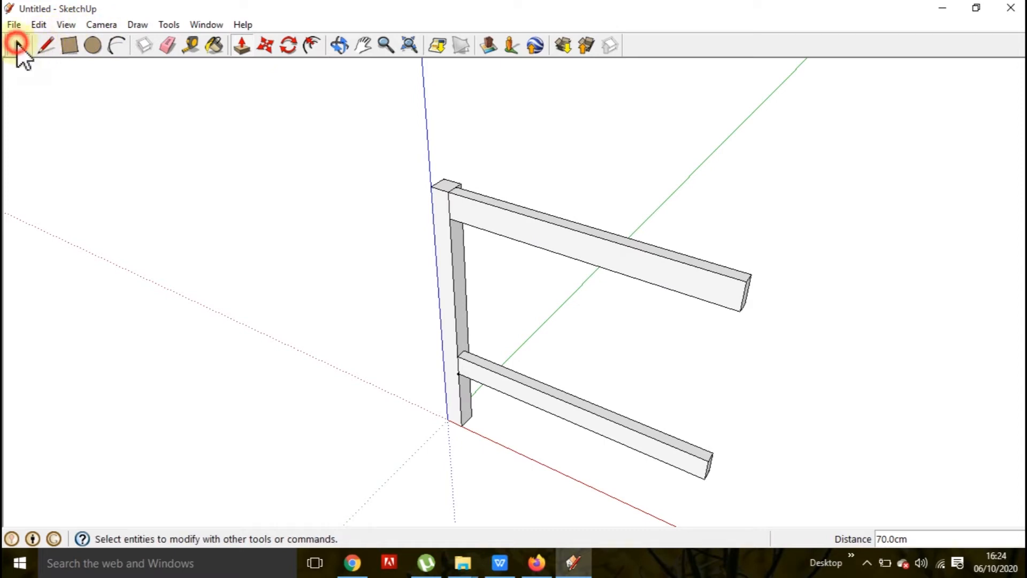
{"action": "left_click", "coordinate": [17, 46]}
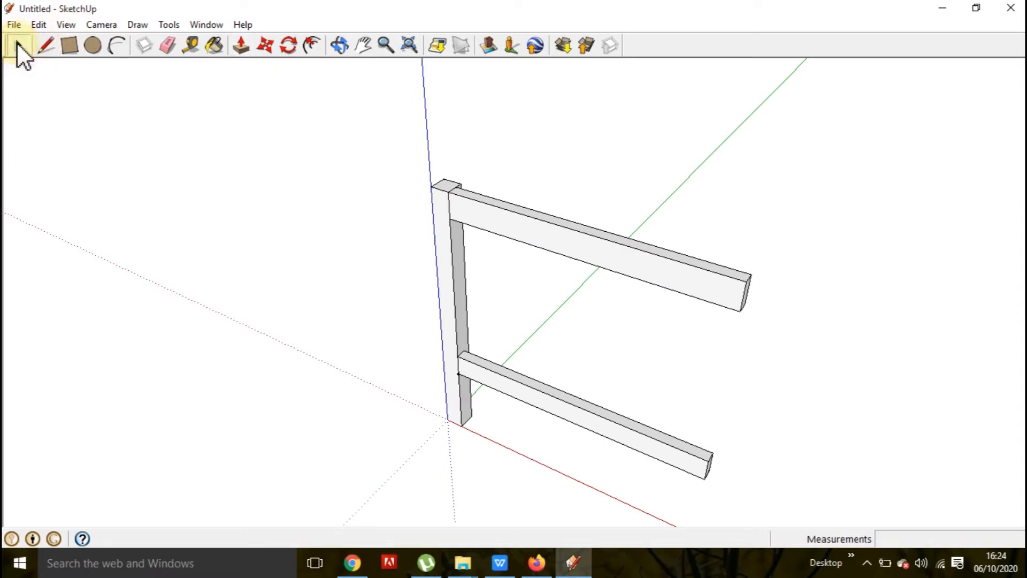
{"action": "triple_click", "coordinate": [539, 235]}
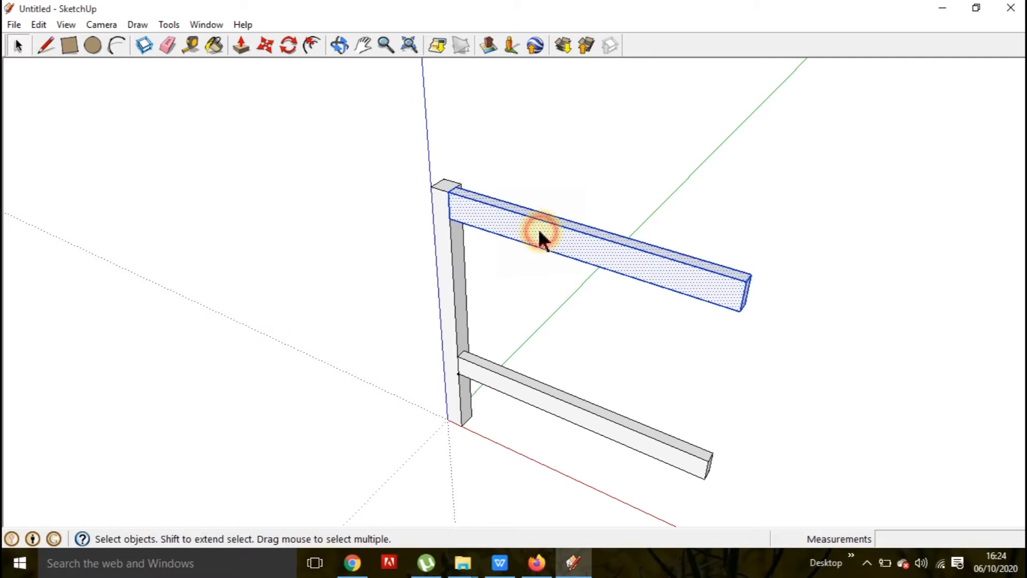
{"action": "scroll", "coordinate": [505, 188], "scroll_direction": "up", "scroll_amount": 4}
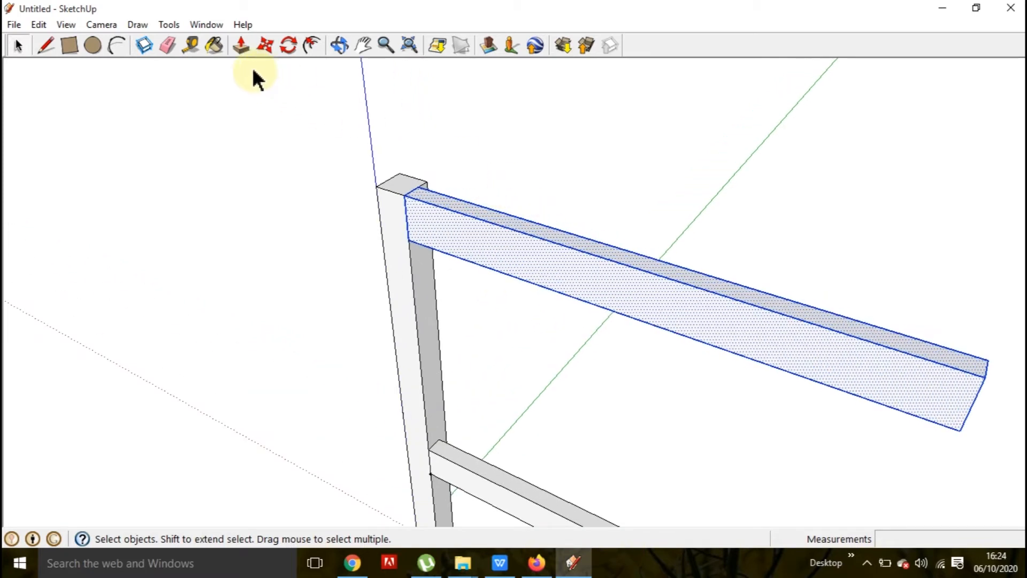
{"action": "left_click", "coordinate": [144, 43]}
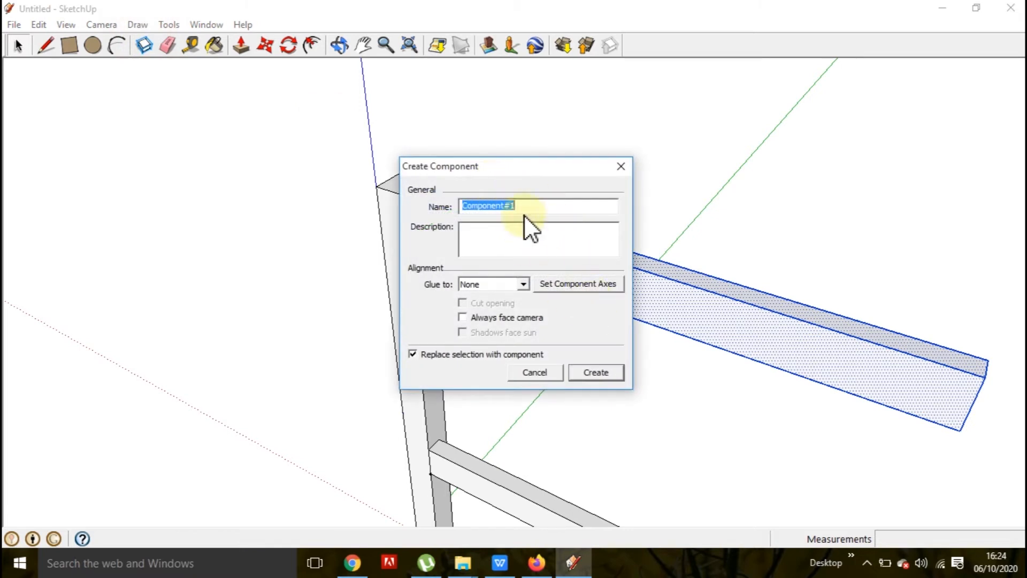
{"action": "type", "text": "upp"}
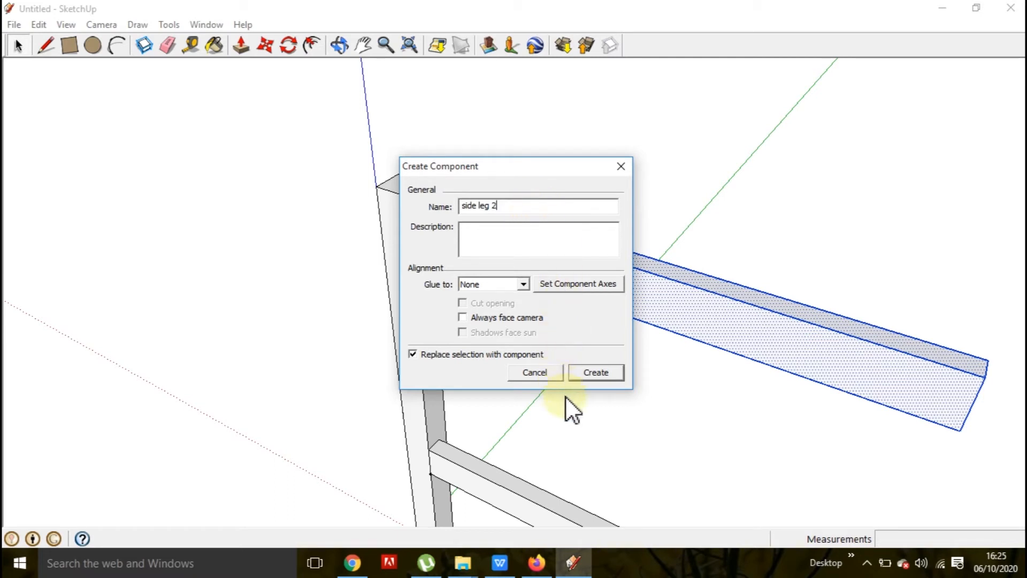
{"action": "left_click", "coordinate": [589, 374]}
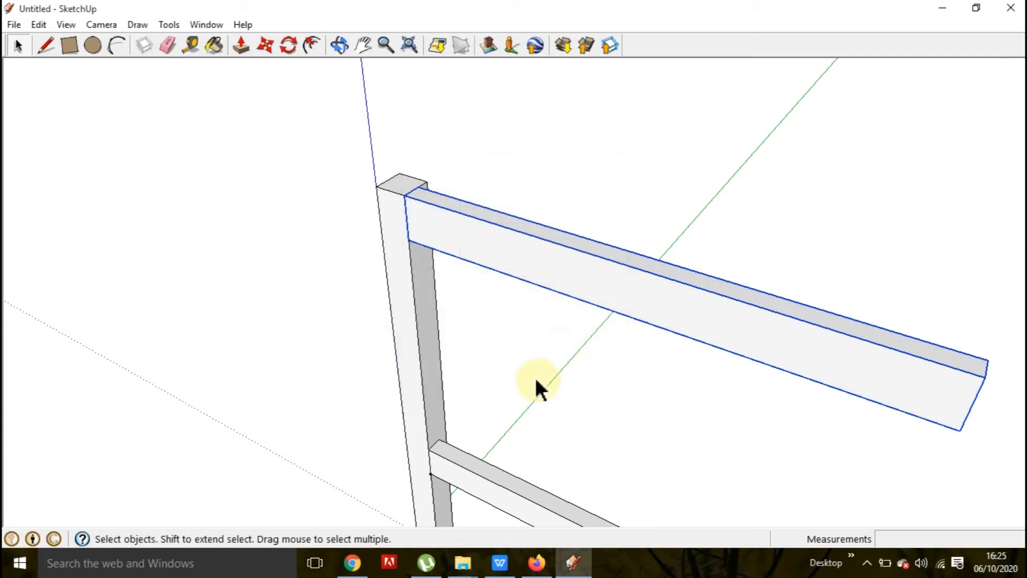
Move the upper rail about 0.8 cm inward from the leg's front corner along the leg's top edge.
{"action": "scroll", "coordinate": [428, 233], "scroll_direction": "up", "scroll_amount": 3}
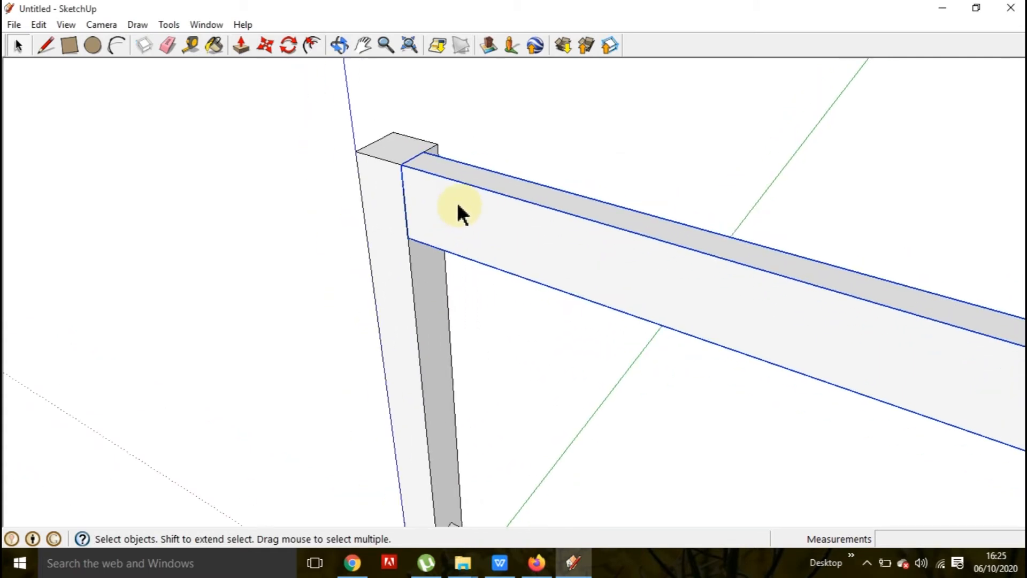
{"action": "scroll", "coordinate": [459, 214], "scroll_direction": "down", "scroll_amount": 3}
{"action": "middle_click_drag", "start_coordinate": [458, 199], "coordinate": [427, 183]}
{"action": "scroll", "coordinate": [434, 182], "scroll_direction": "up", "scroll_amount": 3}
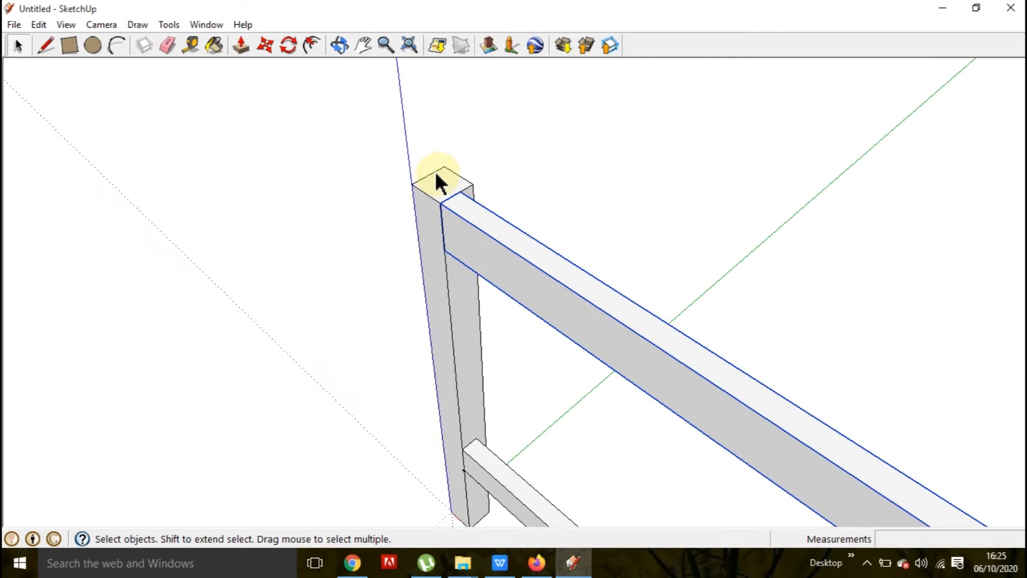
{"action": "scroll", "coordinate": [463, 230], "scroll_direction": "up", "scroll_amount": 5}
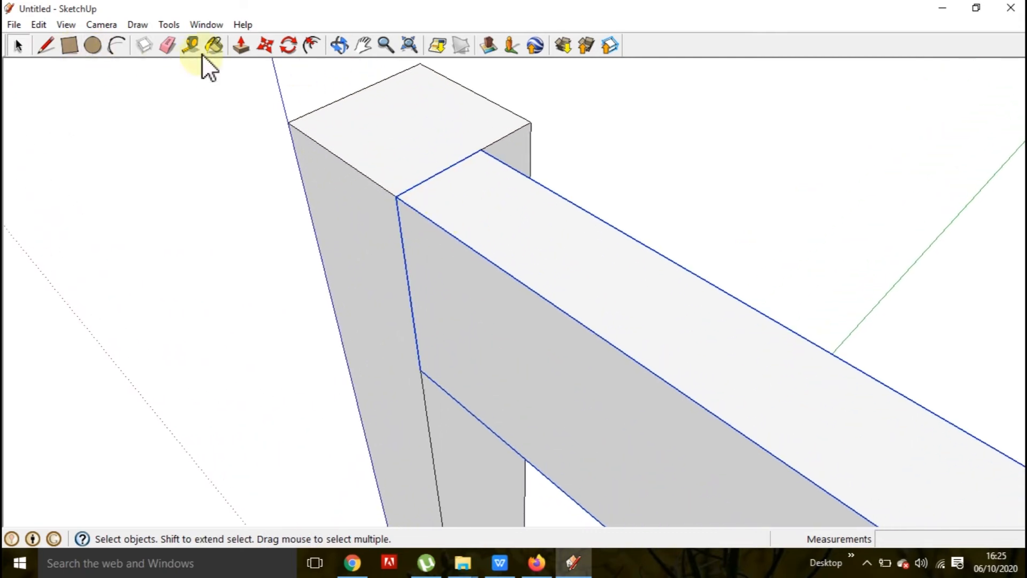
{"action": "left_click", "coordinate": [265, 46]}
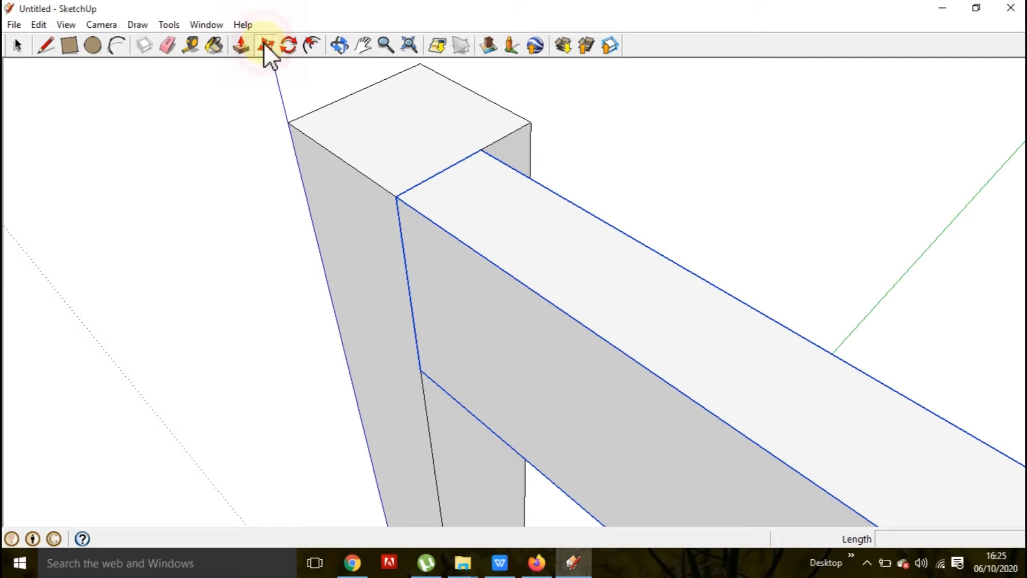
{"action": "left_click", "coordinate": [396, 196]}
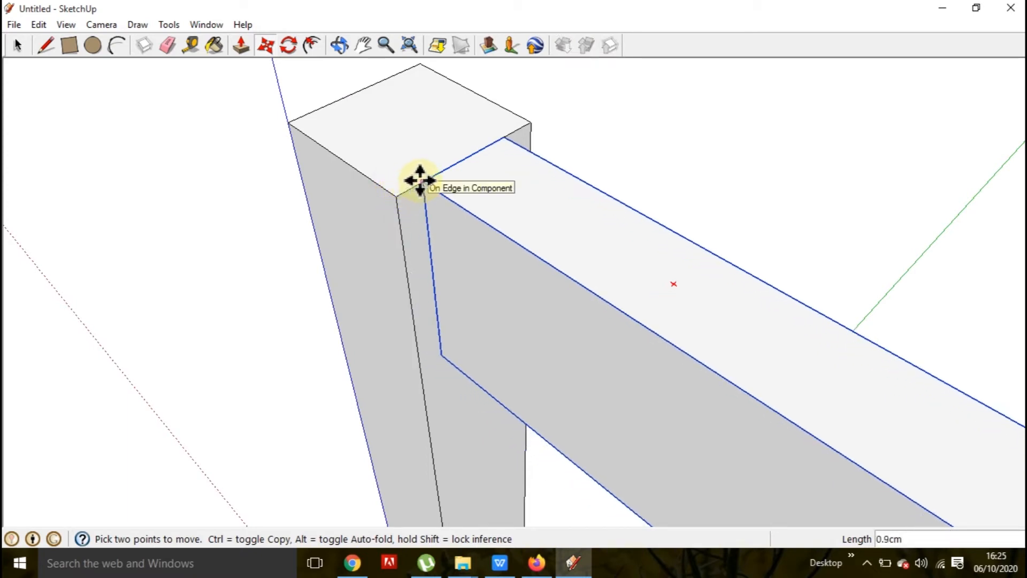
{"action": "left_click", "coordinate": [421, 180]}
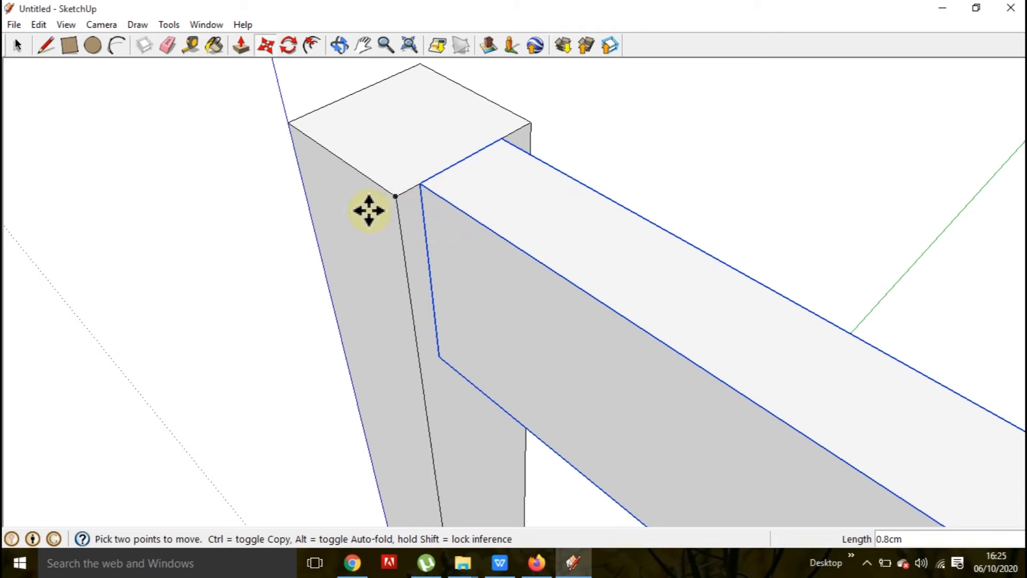
{"action": "scroll", "coordinate": [401, 193], "scroll_direction": "up", "scroll_amount": 3}
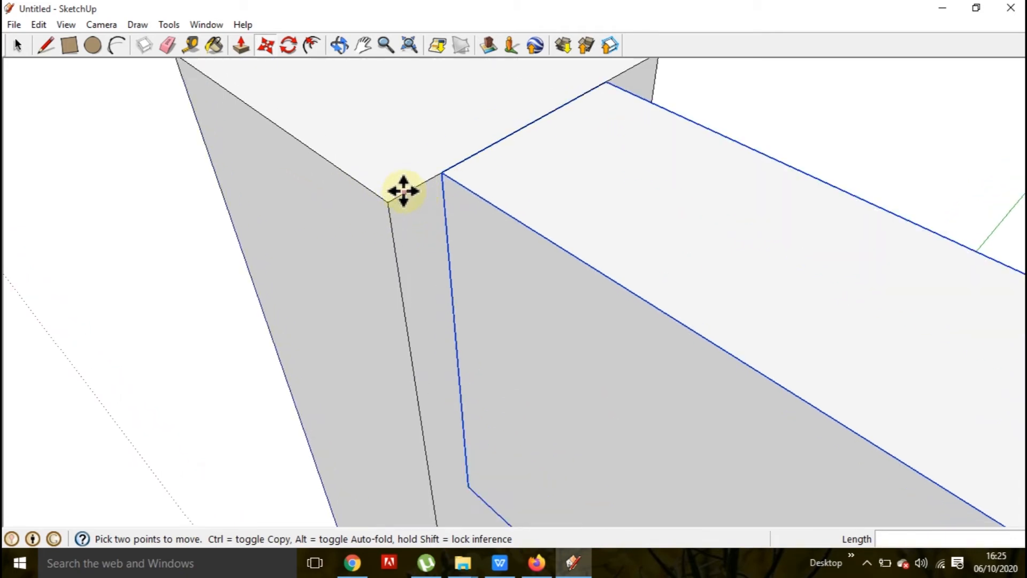
{"action": "scroll", "coordinate": [448, 239], "scroll_direction": "down", "scroll_amount": 6}
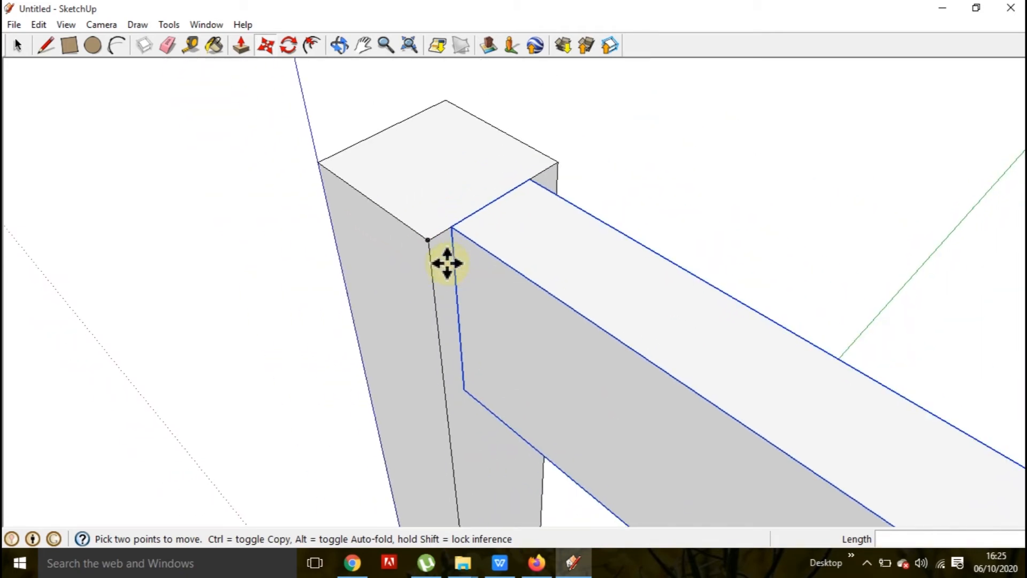
{"action": "scroll", "coordinate": [478, 236], "scroll_direction": "down", "scroll_amount": 3}
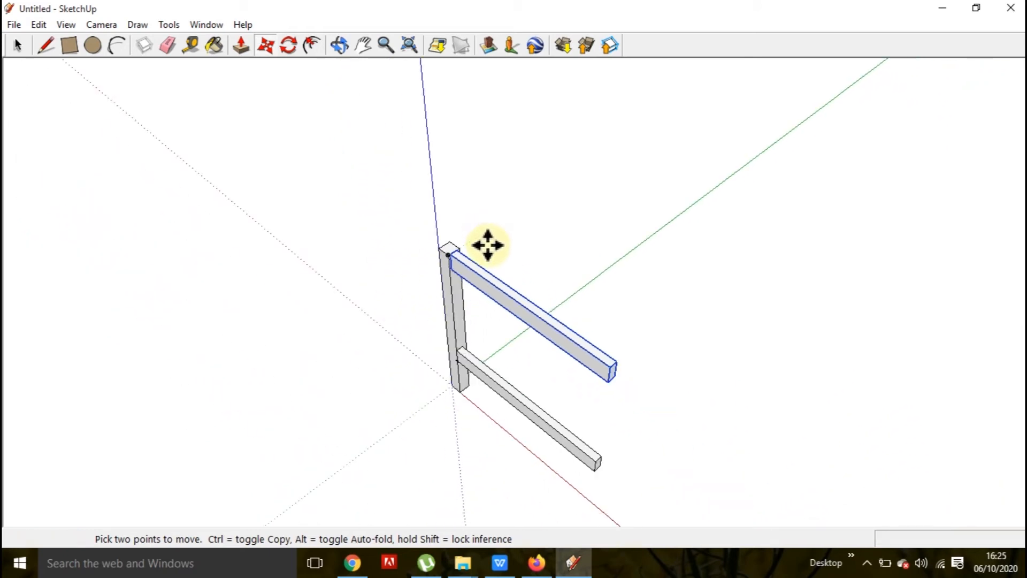
Copy the leg 75 cm along the red axis so the copy stands against the far ends of both rails.
{"action": "middle_click_drag", "start_coordinate": [567, 383], "coordinate": [714, 275]}
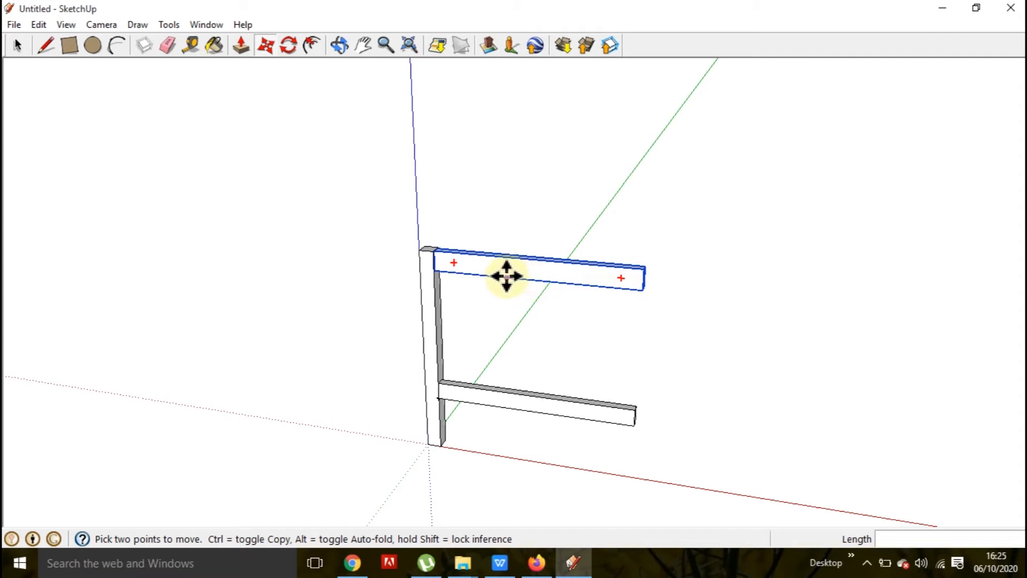
{"action": "scroll", "coordinate": [504, 276], "scroll_direction": "up", "scroll_amount": 2}
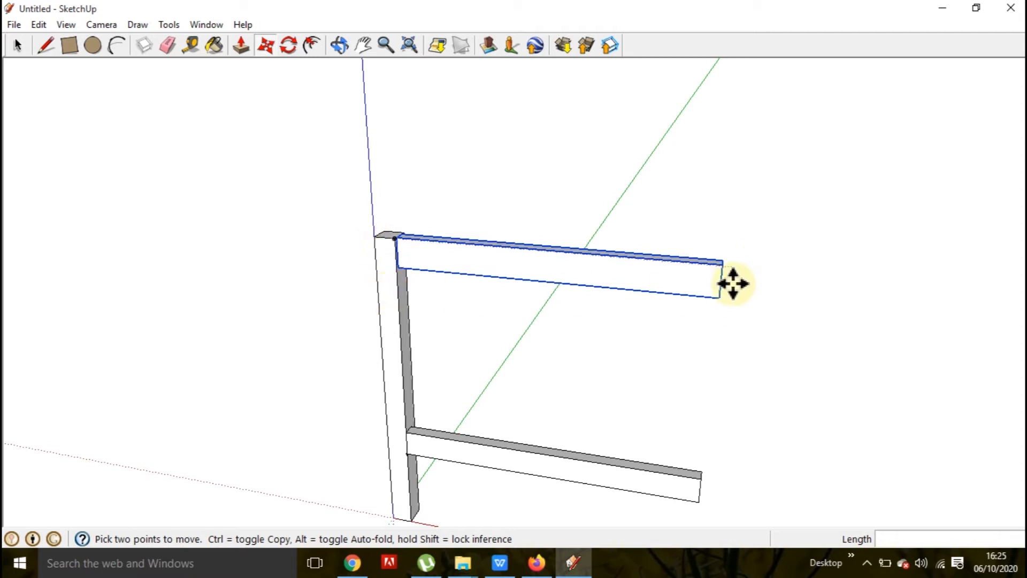
{"action": "scroll", "coordinate": [470, 280], "scroll_direction": "down", "scroll_amount": 2}
{"action": "middle_click_drag", "start_coordinate": [469, 283], "coordinate": [612, 306]}
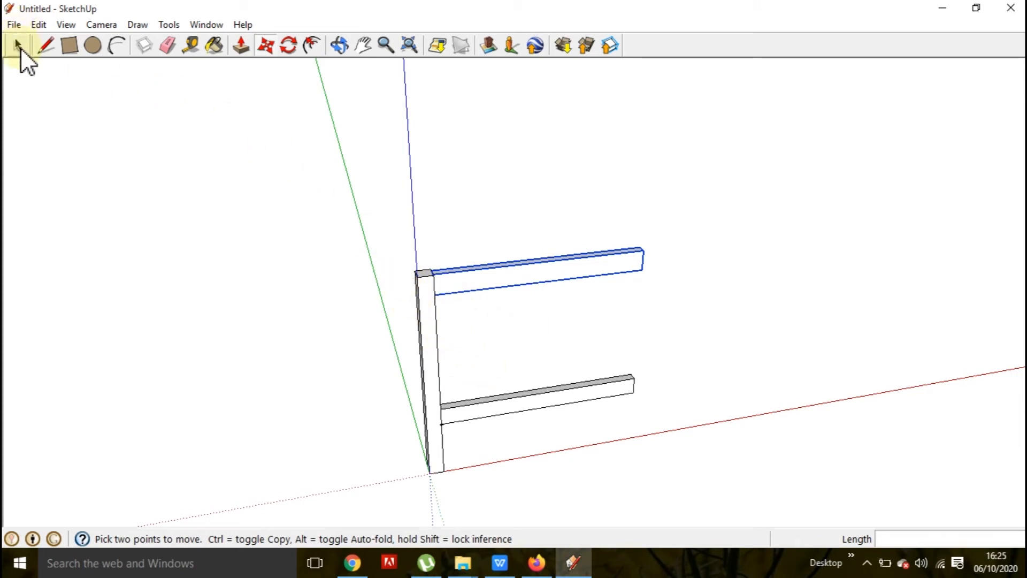
{"action": "left_click", "coordinate": [18, 46]}
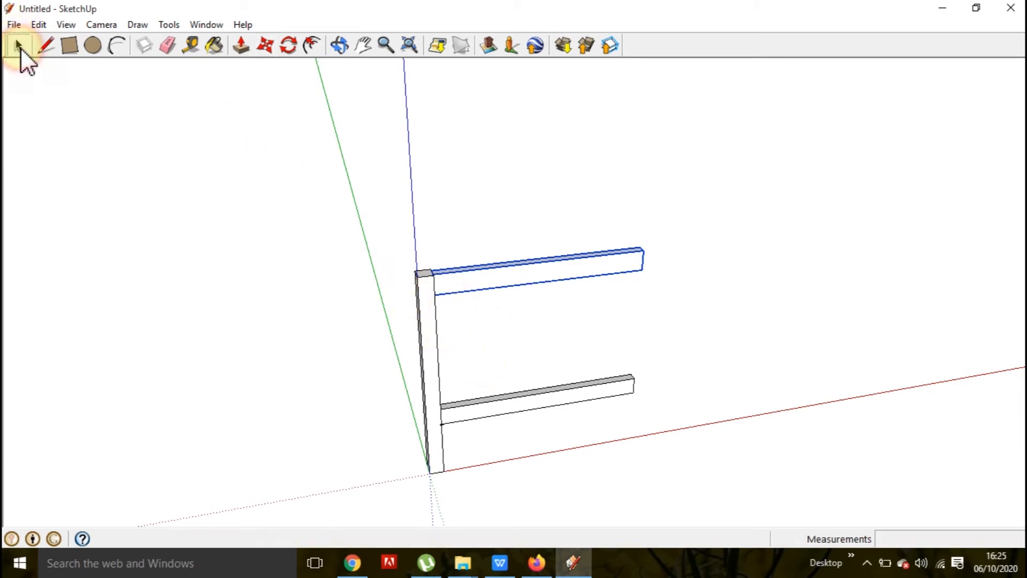
{"action": "left_click", "coordinate": [427, 280]}
{"action": "middle_click_drag", "start_coordinate": [452, 246], "coordinate": [362, 266]}
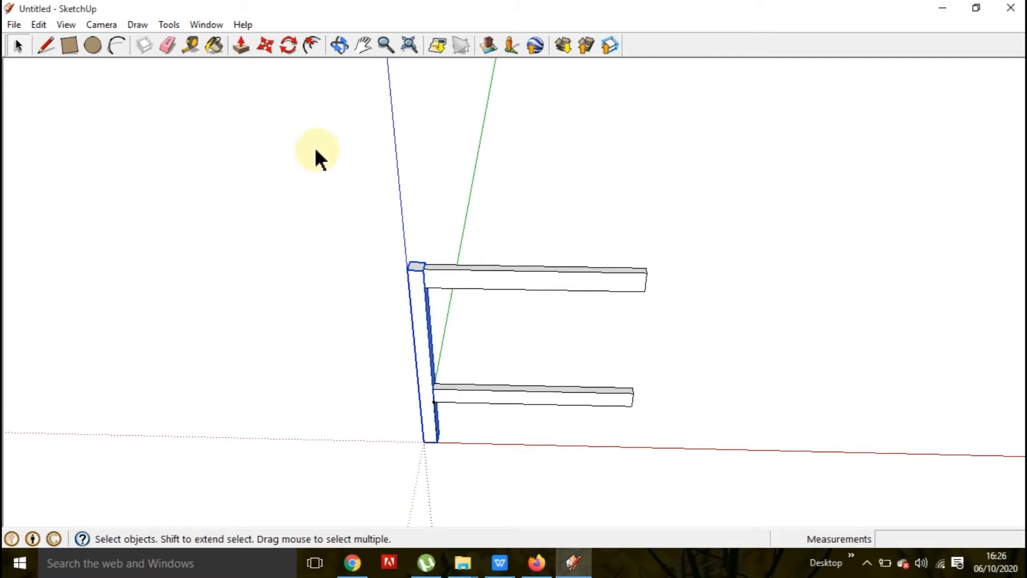
{"action": "left_click", "coordinate": [265, 45]}
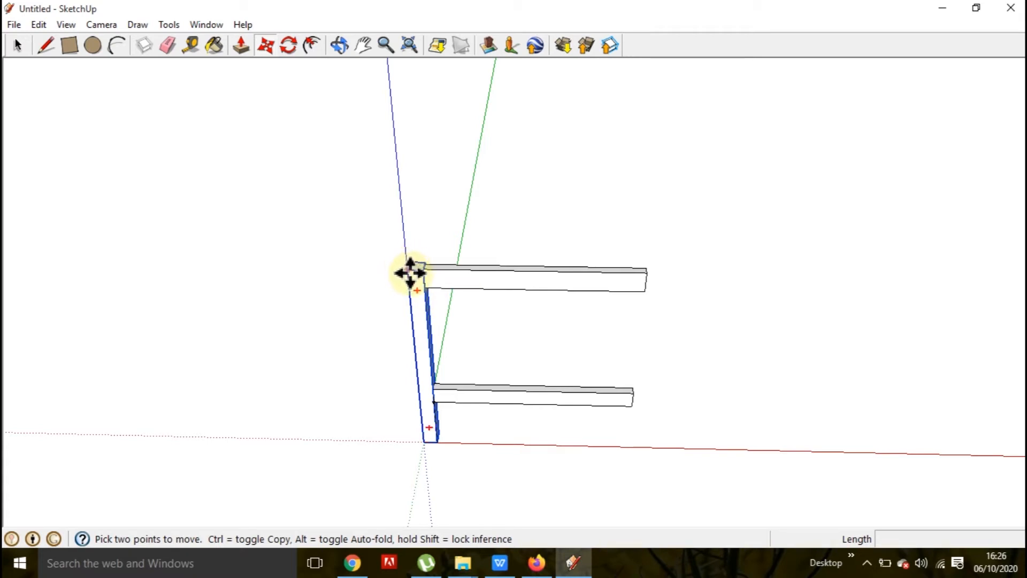
{"action": "scroll", "coordinate": [411, 273], "scroll_direction": "up", "scroll_amount": 3}
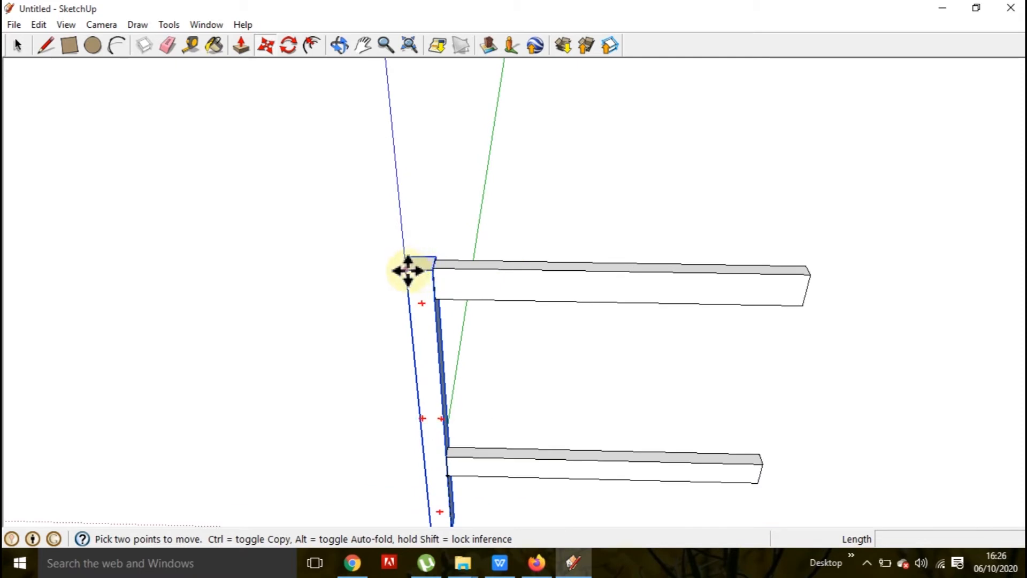
{"action": "left_click", "coordinate": [407, 270]}
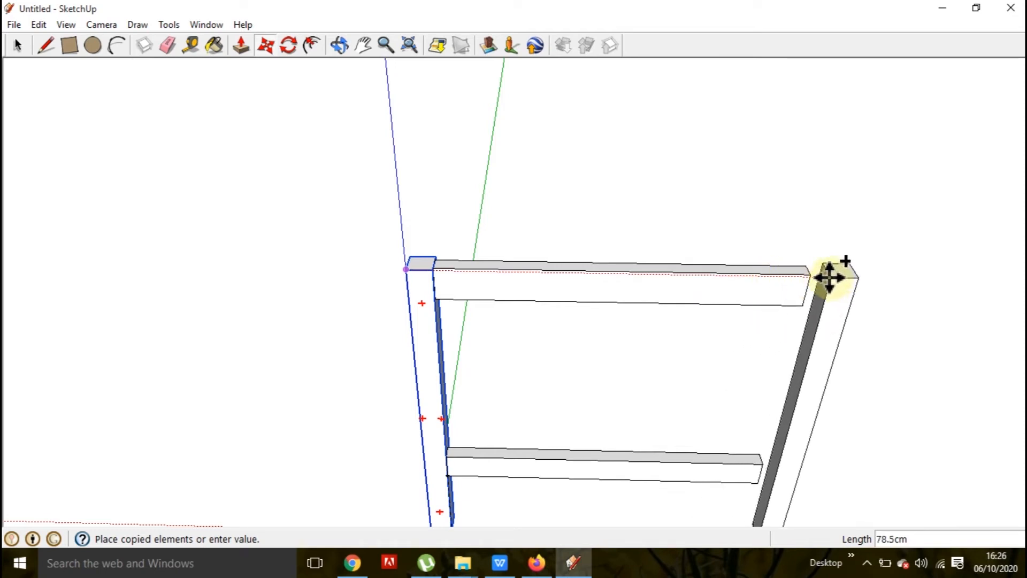
{"action": "left_click", "coordinate": [818, 274]}
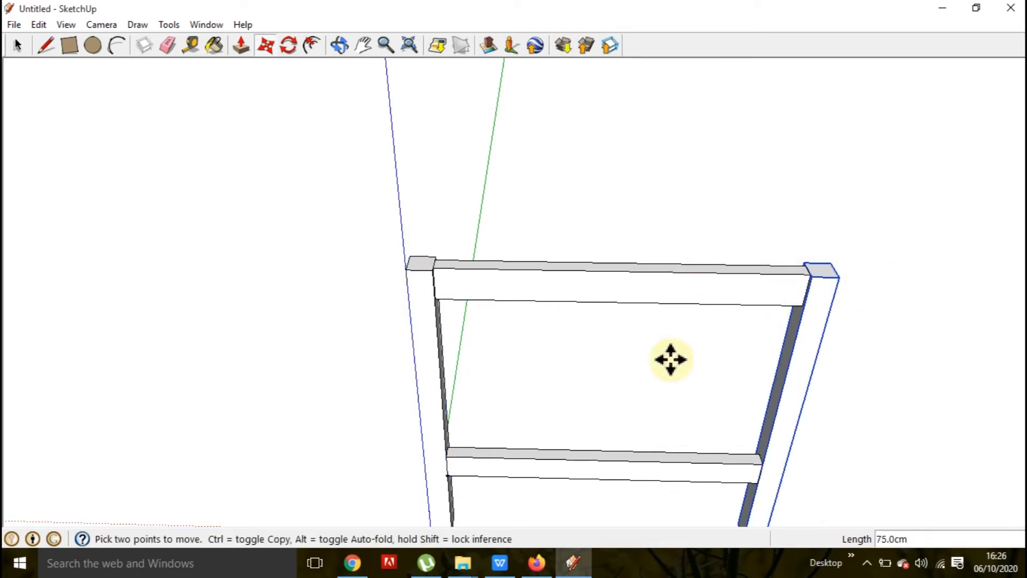
Examine the two-leg frame and the joints between its rails and legs from several angles.
{"action": "scroll", "coordinate": [690, 436], "scroll_direction": "down", "scroll_amount": 2}
{"action": "scroll", "coordinate": [699, 407], "scroll_direction": "down", "scroll_amount": 3}
{"action": "middle_click_drag", "start_coordinate": [861, 410], "coordinate": [856, 401]}
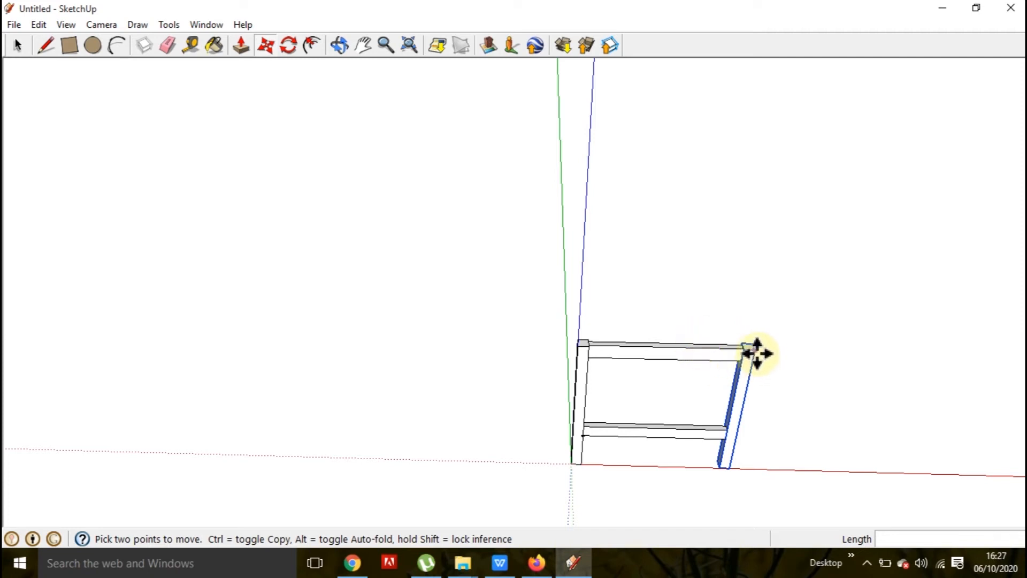
{"action": "middle_click_drag", "start_coordinate": [759, 339], "coordinate": [902, 286]}
{"action": "key", "text": "m"}
{"action": "middle_click_drag", "start_coordinate": [616, 332], "coordinate": [734, 337]}
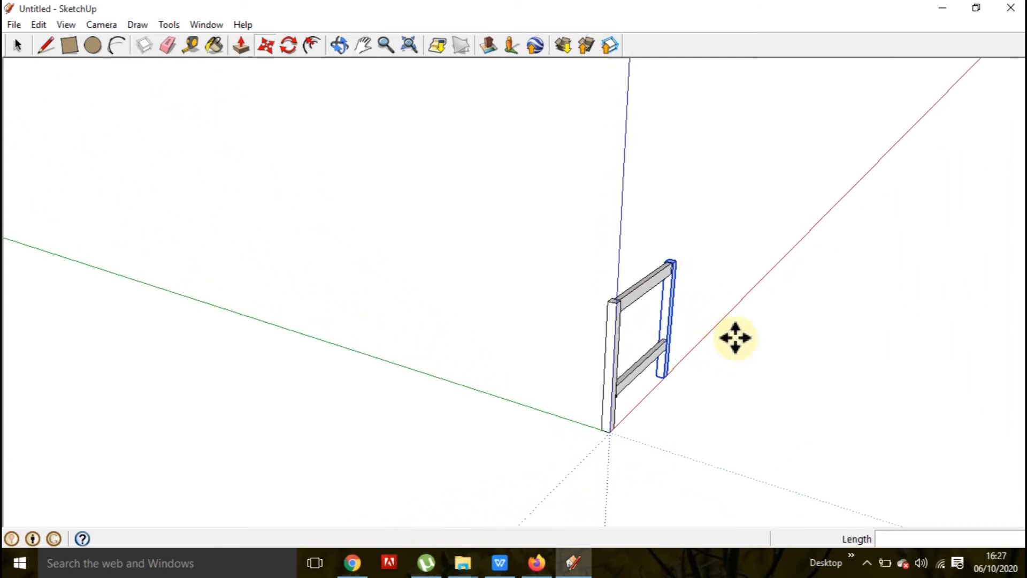
{"action": "left_click", "coordinate": [339, 46]}
{"action": "left_click_drag", "start_coordinate": [619, 310], "coordinate": [673, 338]}
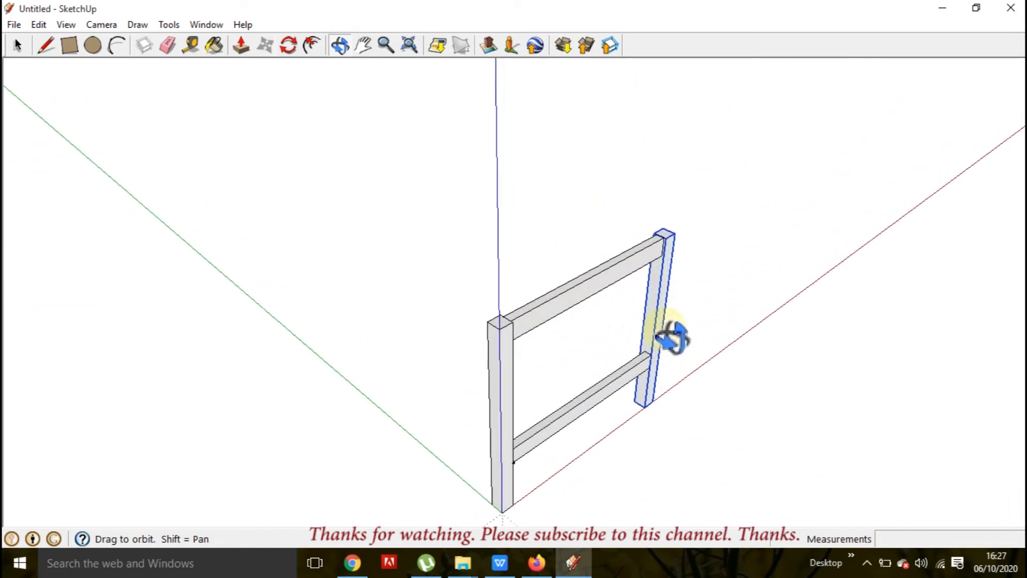
{"action": "scroll", "coordinate": [673, 338], "scroll_direction": "up", "scroll_amount": 2}
{"action": "scroll", "coordinate": [427, 284], "scroll_direction": "up", "scroll_amount": 2}
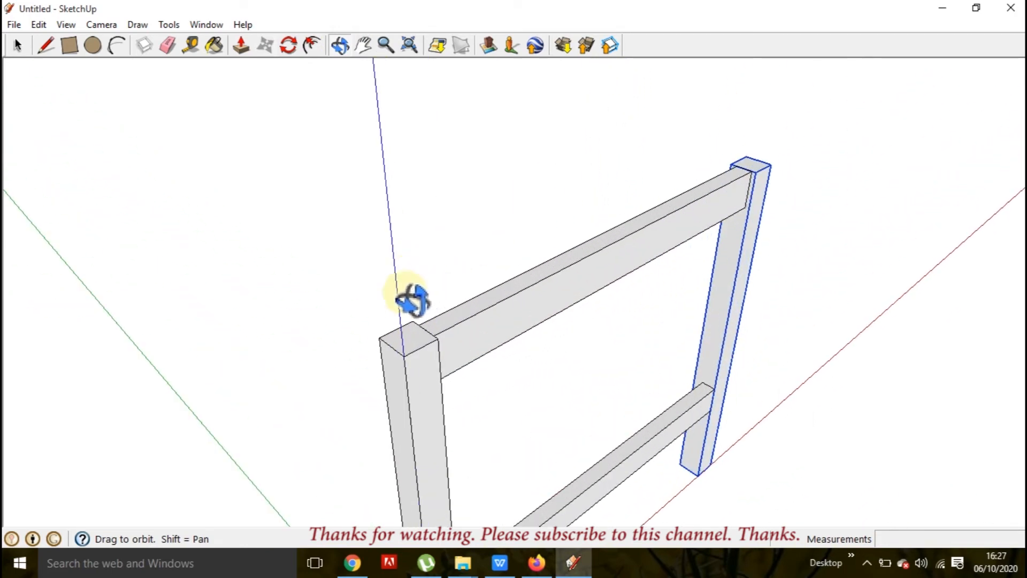
{"action": "left_click_drag", "start_coordinate": [394, 333], "coordinate": [484, 332]}
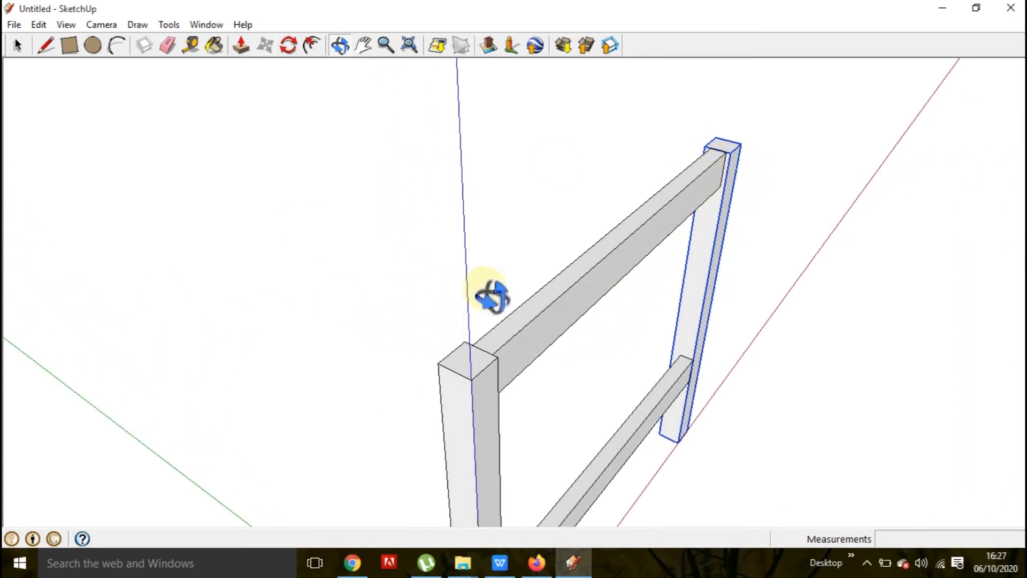
{"action": "scroll", "coordinate": [492, 297], "scroll_direction": "down", "scroll_amount": 2}
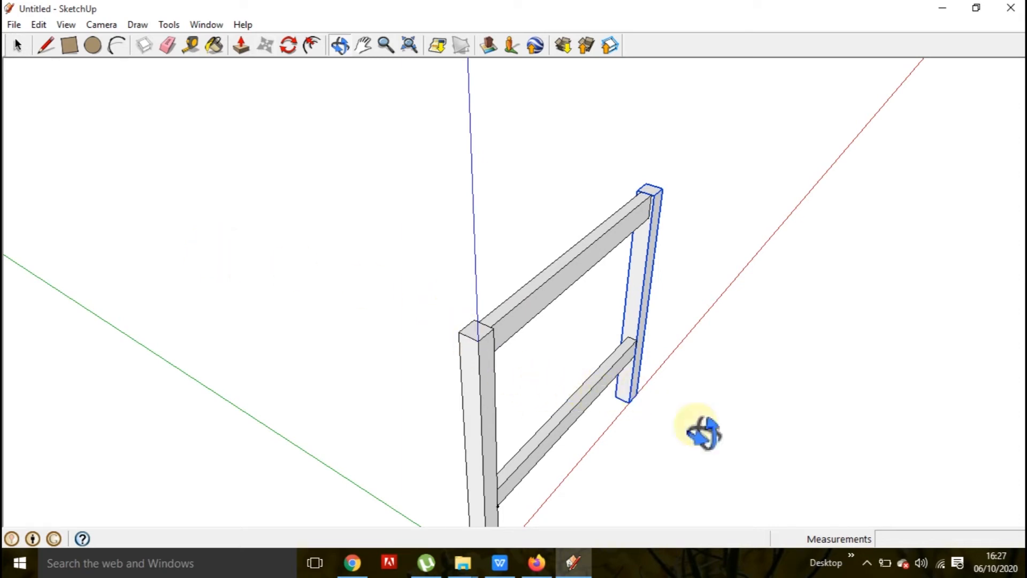
{"action": "scroll", "coordinate": [569, 292], "scroll_direction": "up", "scroll_amount": 2}
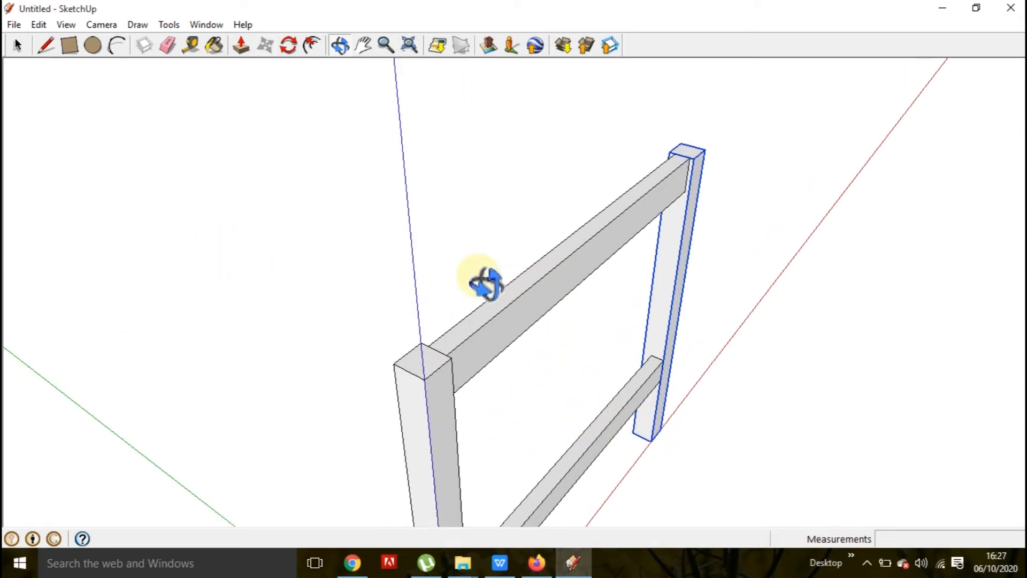
{"action": "scroll", "coordinate": [451, 319], "scroll_direction": "down", "scroll_amount": 2}
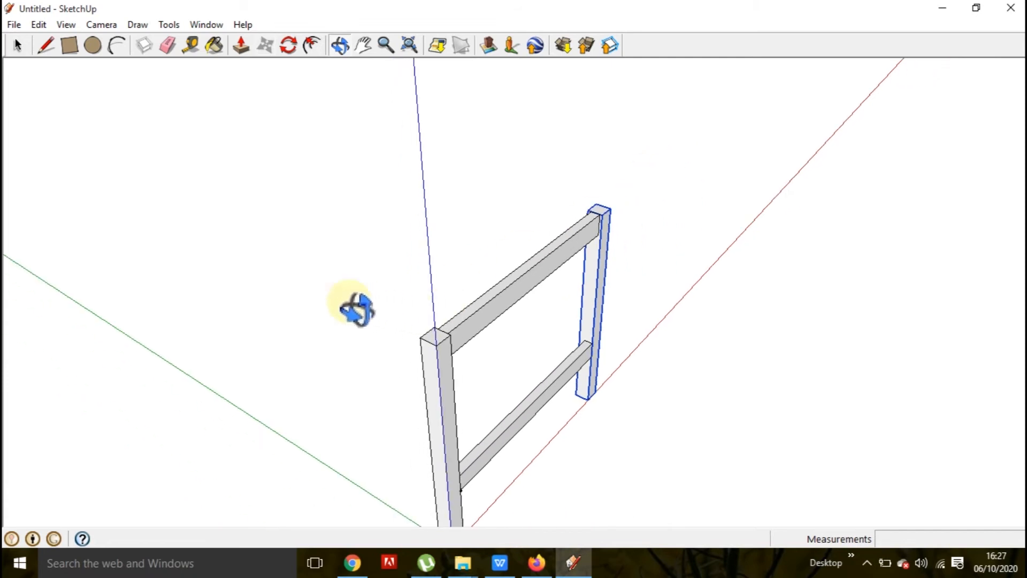
Select the upper rail and activate the Rotate tool.
{"action": "left_click", "coordinate": [17, 45]}
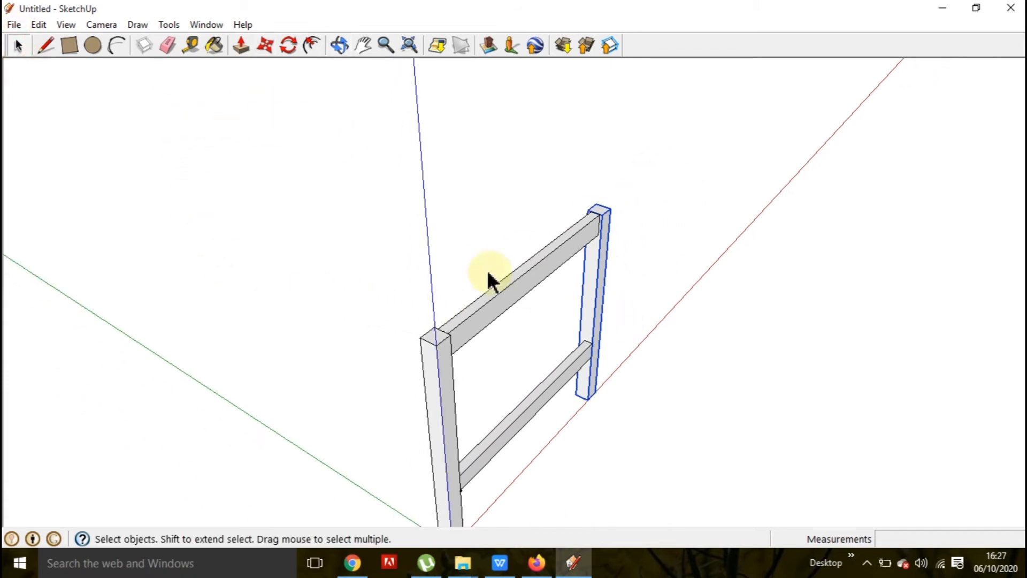
{"action": "left_click", "coordinate": [498, 298]}
{"action": "middle_click_drag", "start_coordinate": [393, 292], "coordinate": [507, 280]}
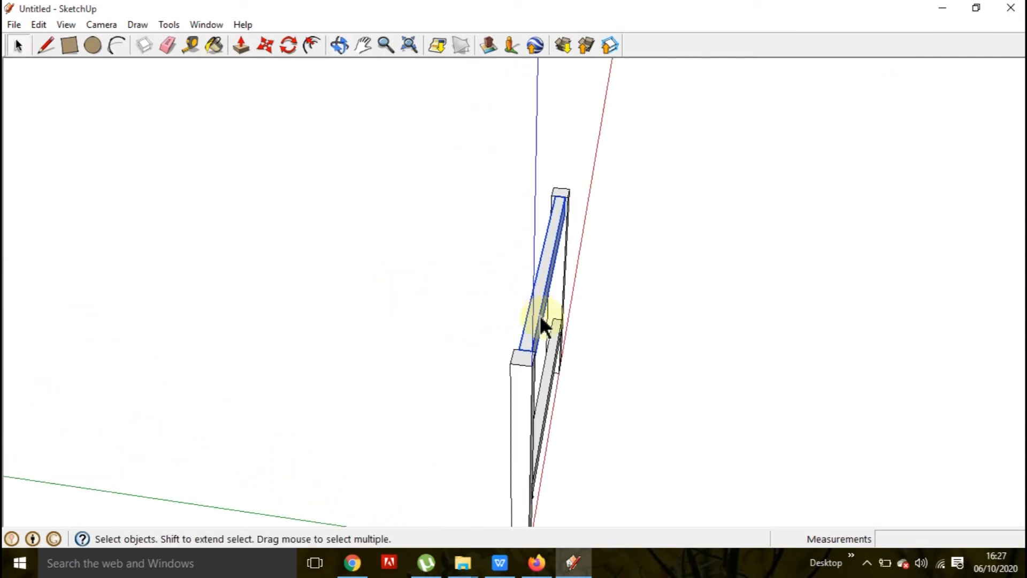
{"action": "middle_click_drag", "start_coordinate": [541, 315], "coordinate": [477, 286]}
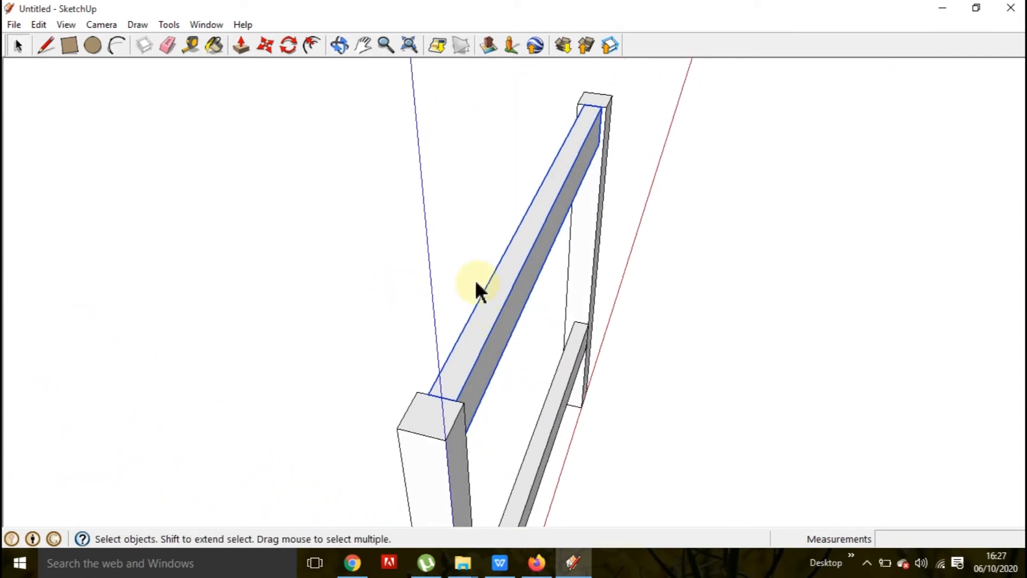
{"action": "left_click", "coordinate": [290, 46]}
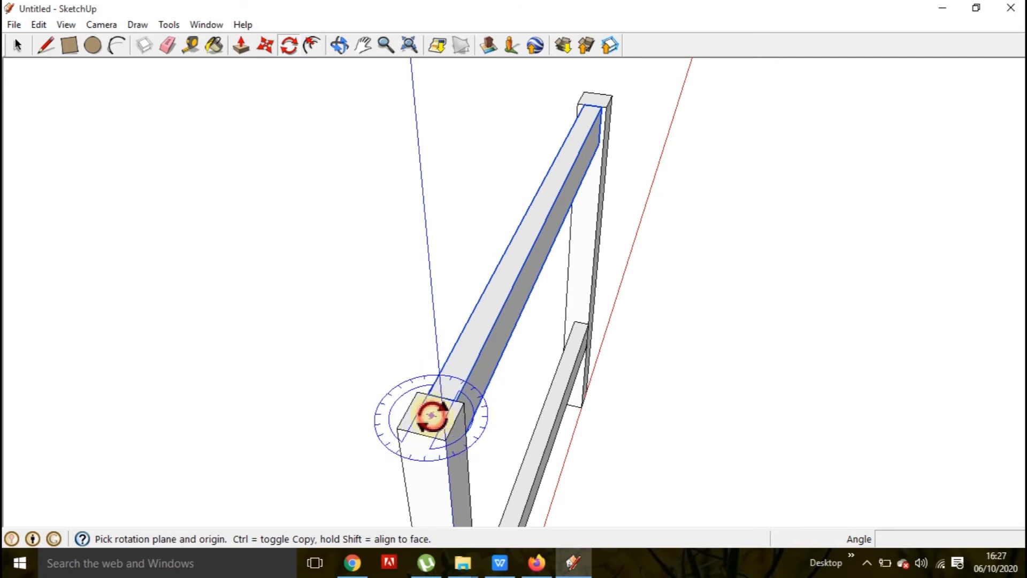
Try to rotate the upper rail itself 90 degrees about the centre of the original leg's top face.
{"action": "left_click", "coordinate": [431, 416]}
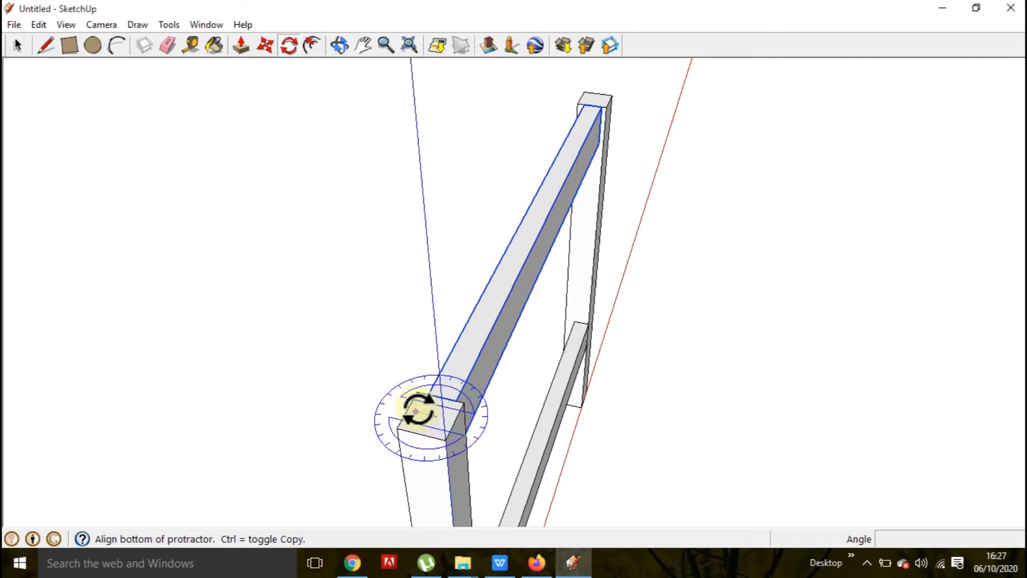
{"action": "left_click", "coordinate": [401, 410]}
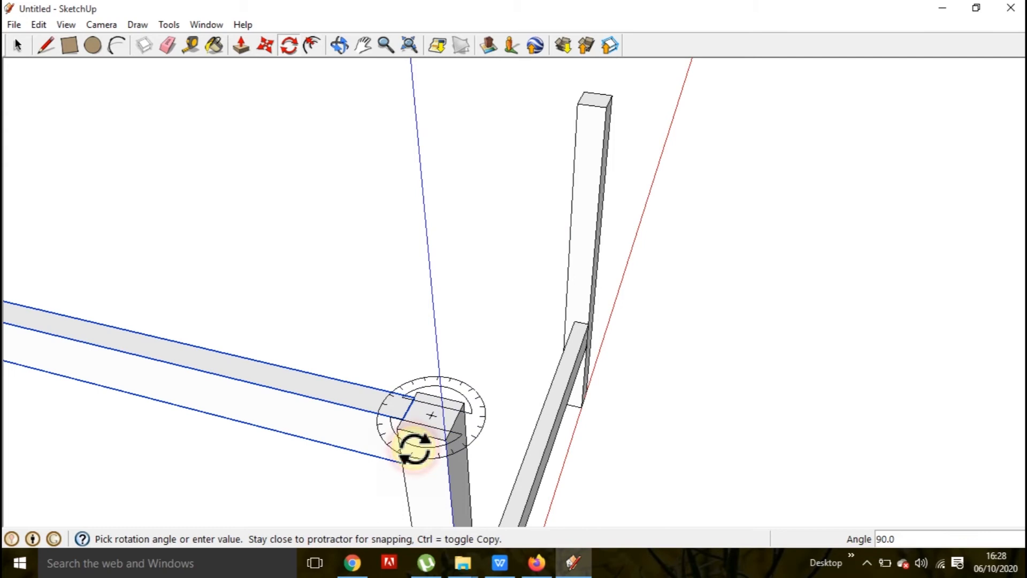
{"action": "left_click", "coordinate": [414, 449]}
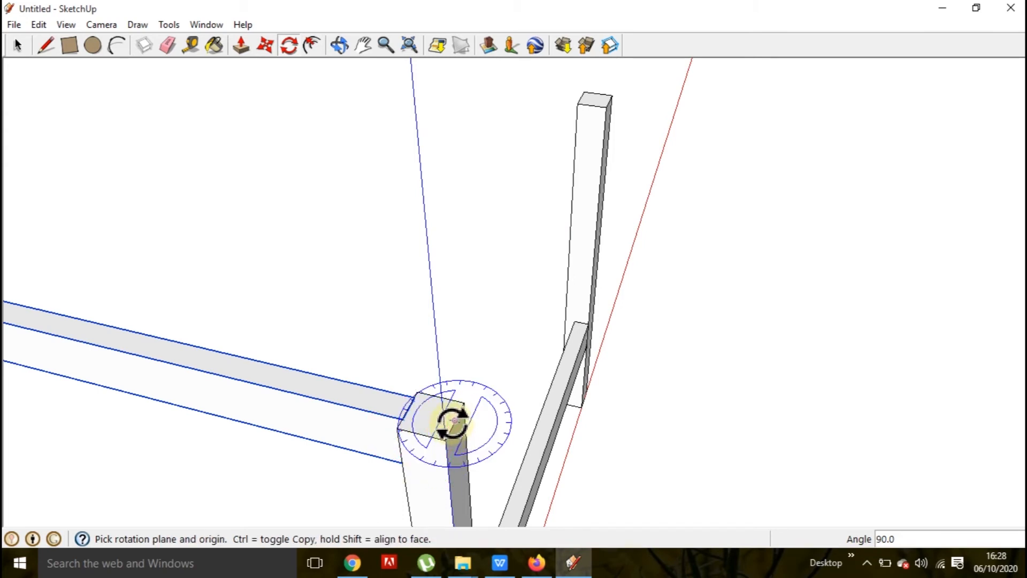
{"action": "key", "text": "ctrl+z"}
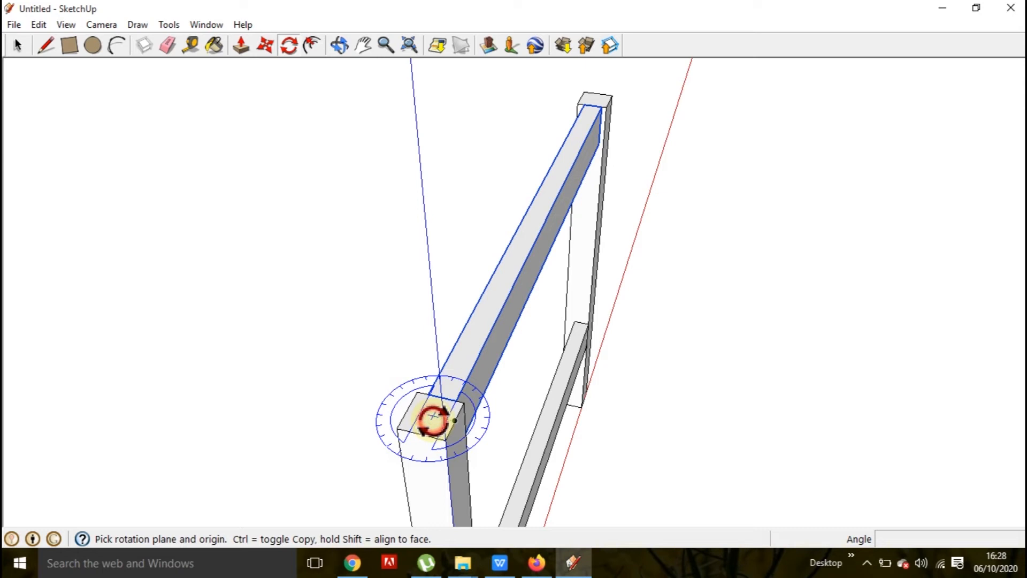
Rotate a copy of the upper rail 90 degrees about the centre of the original leg's top face, pointing along the green axis.
{"action": "left_click", "coordinate": [433, 420]}
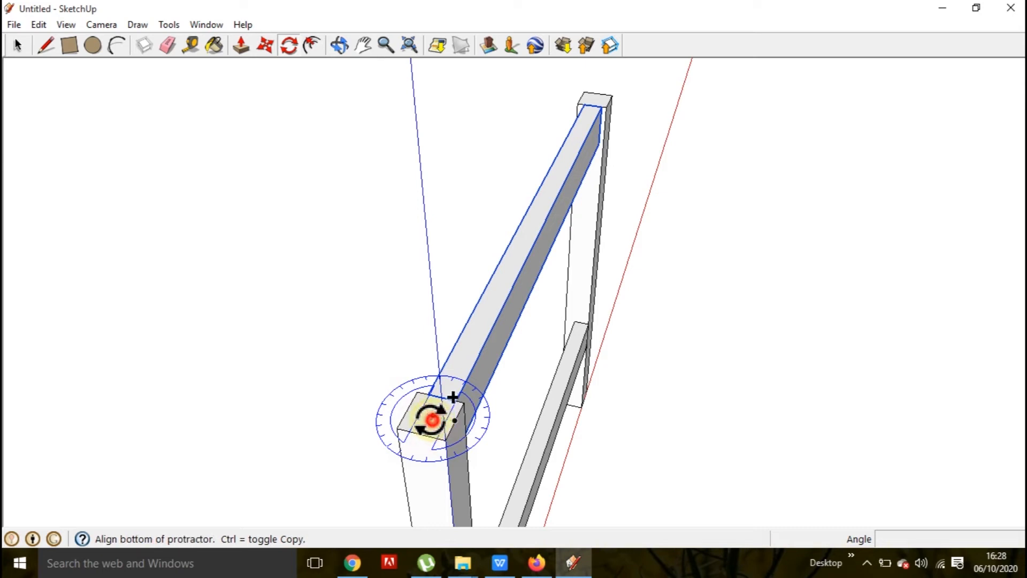
{"action": "left_click", "coordinate": [426, 393]}
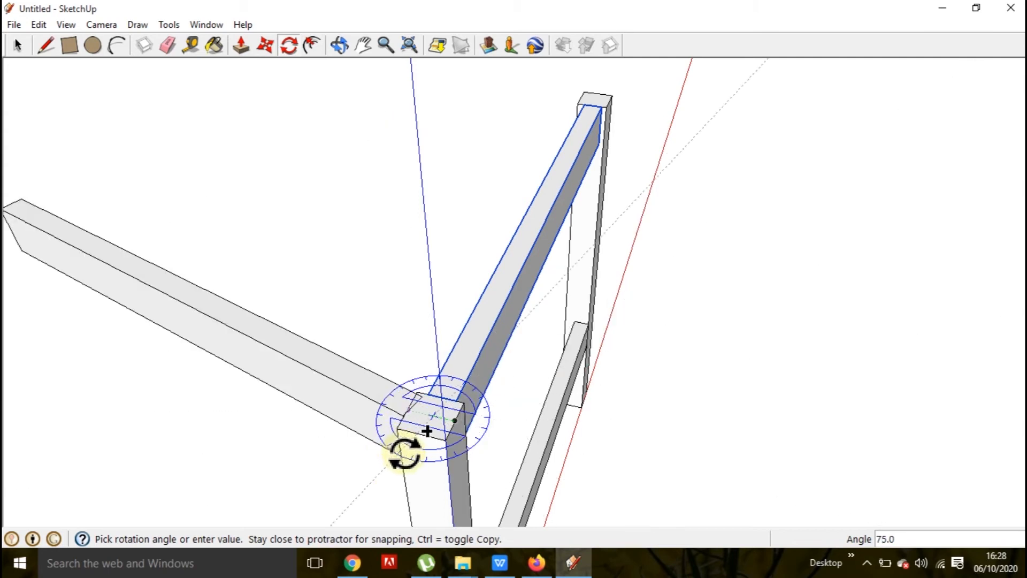
{"action": "left_click", "coordinate": [410, 456]}
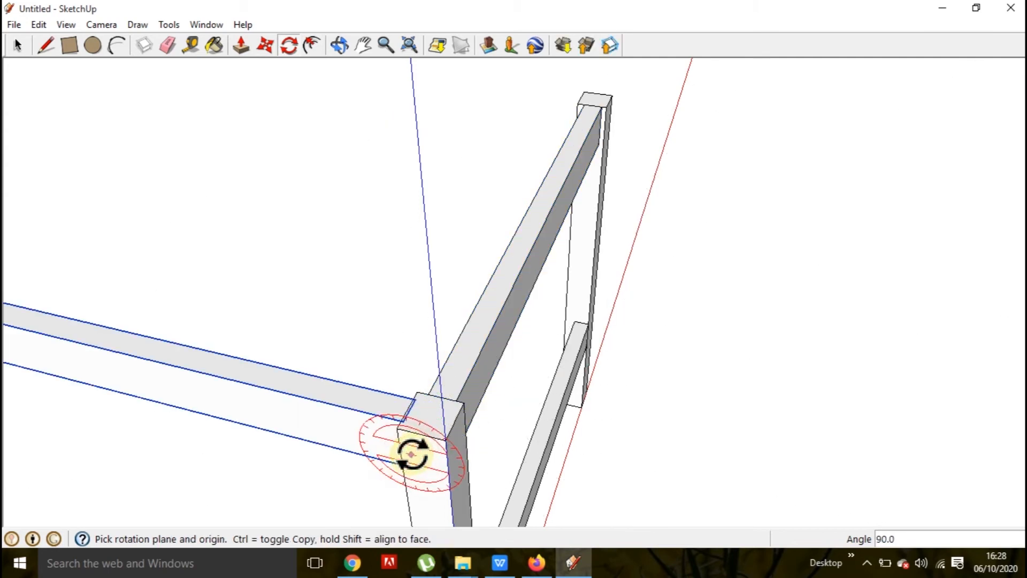
{"action": "scroll", "coordinate": [556, 370], "scroll_direction": "down", "scroll_amount": 2}
{"action": "scroll", "coordinate": [557, 370], "scroll_direction": "down", "scroll_amount": 3}
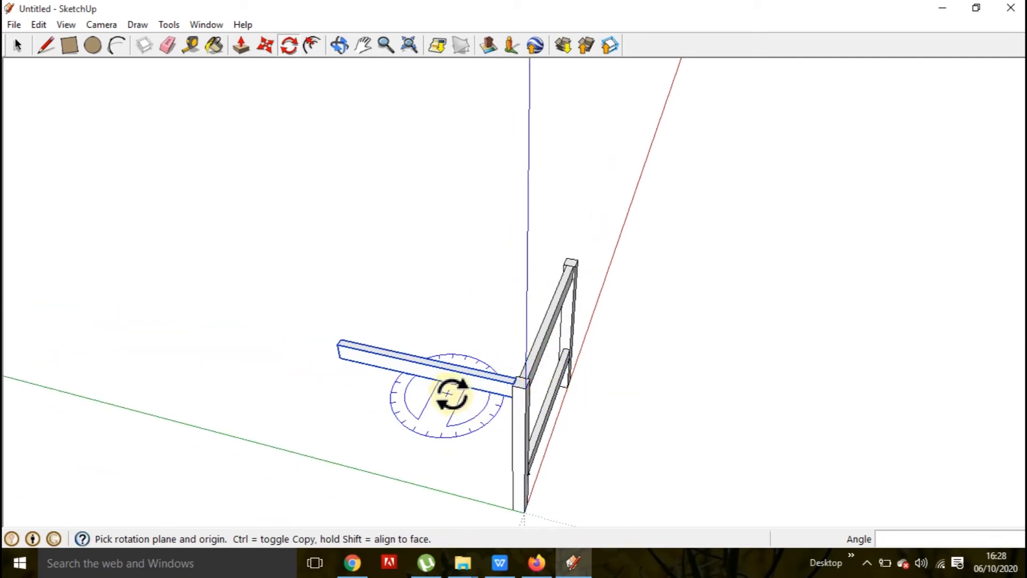
Move the copied rail about 0.2 cm away from the leg so its end sits flush against the leg's face.
{"action": "scroll", "coordinate": [498, 380], "scroll_direction": "up", "scroll_amount": 3}
{"action": "scroll", "coordinate": [487, 380], "scroll_direction": "up", "scroll_amount": 6}
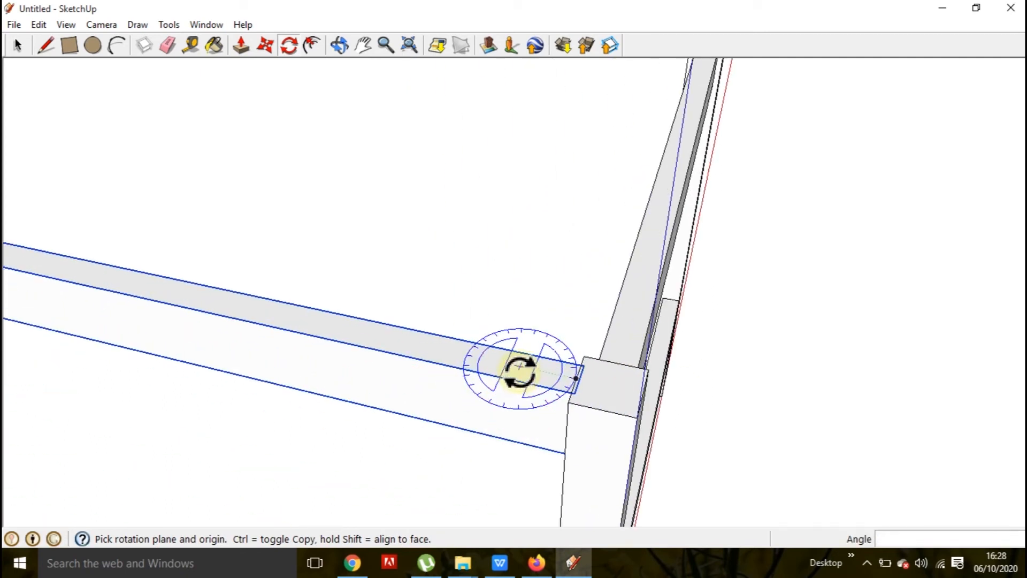
{"action": "left_click", "coordinate": [264, 45]}
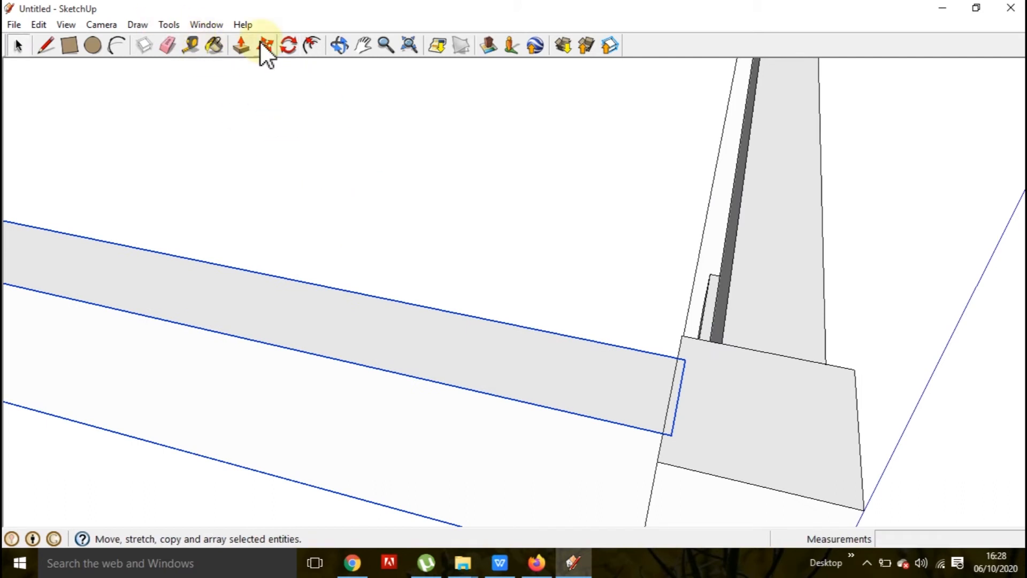
{"action": "left_click", "coordinate": [264, 46]}
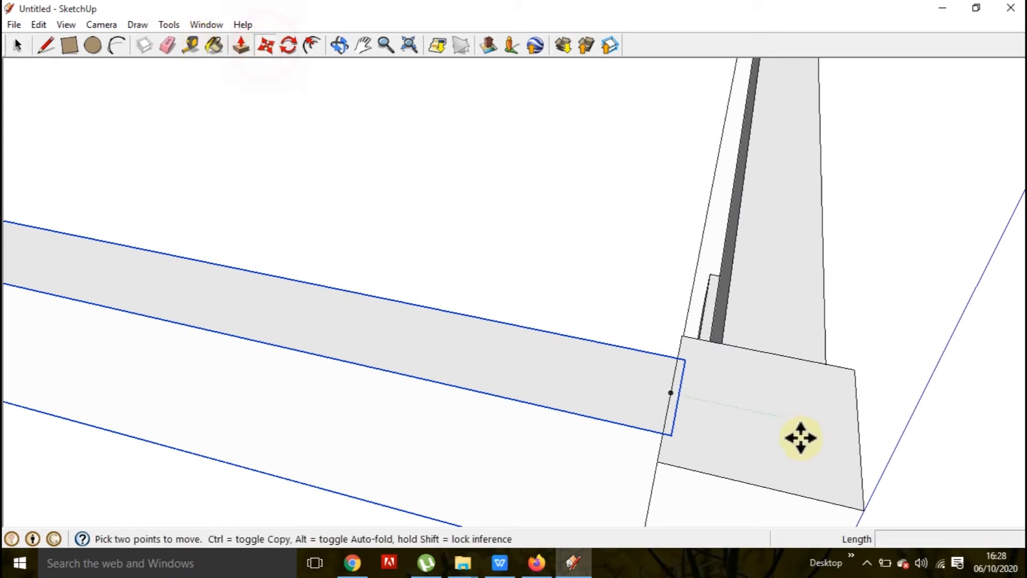
{"action": "scroll", "coordinate": [795, 423], "scroll_direction": "down", "scroll_amount": 2}
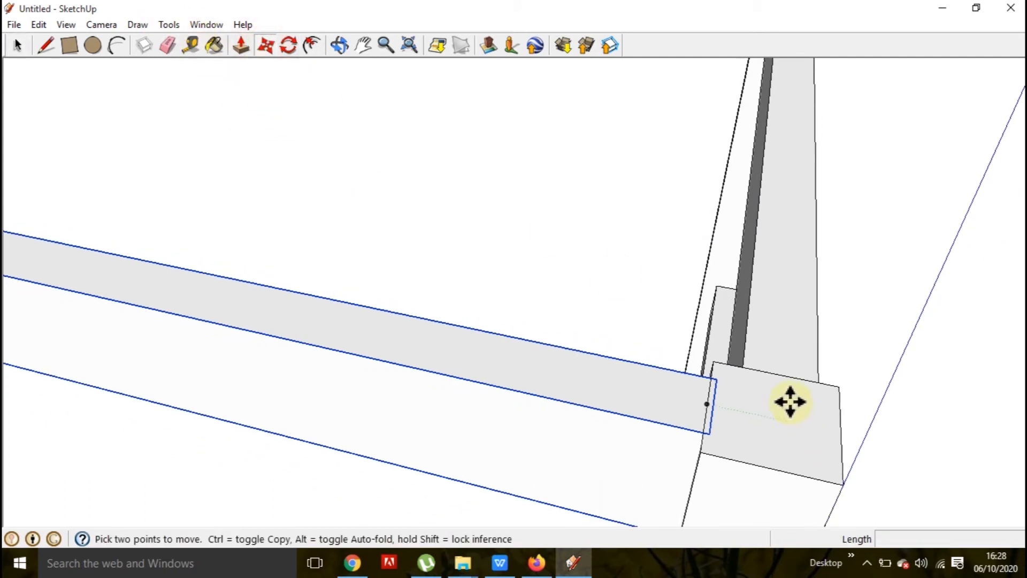
{"action": "left_click", "coordinate": [708, 433]}
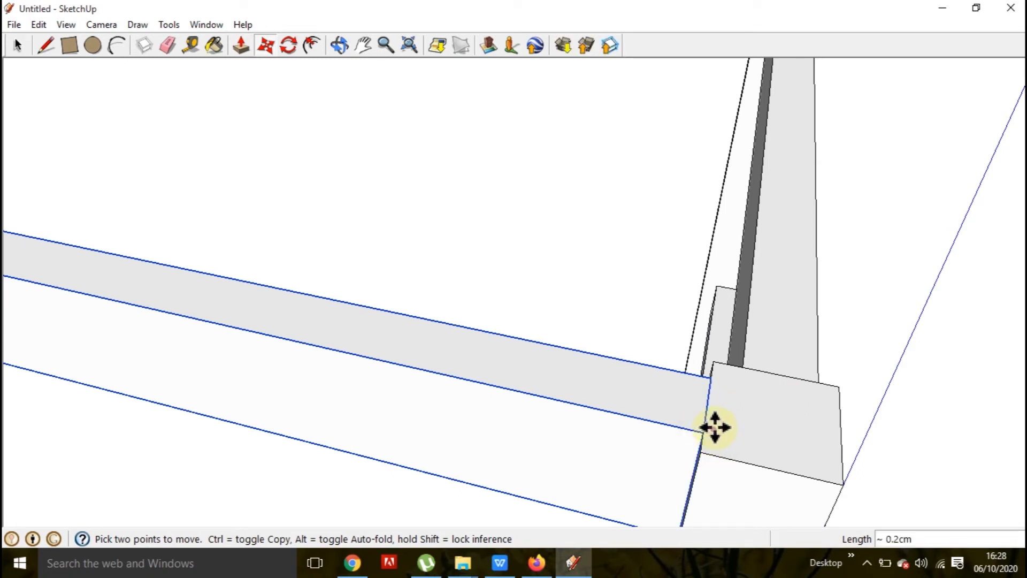
{"action": "scroll", "coordinate": [714, 412], "scroll_direction": "up", "scroll_amount": 3}
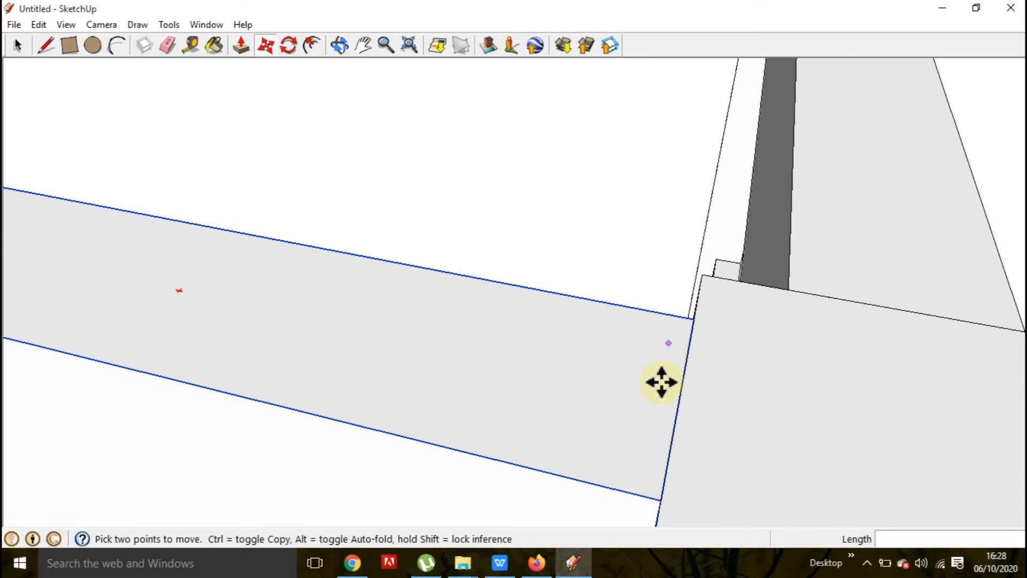
Examine the rotated rail copy's fit against the leg and its position relative to the finished side frame.
{"action": "scroll", "coordinate": [661, 412], "scroll_direction": "down", "scroll_amount": 5}
{"action": "scroll", "coordinate": [677, 392], "scroll_direction": "up", "scroll_amount": 2}
{"action": "scroll", "coordinate": [676, 392], "scroll_direction": "down", "scroll_amount": 5}
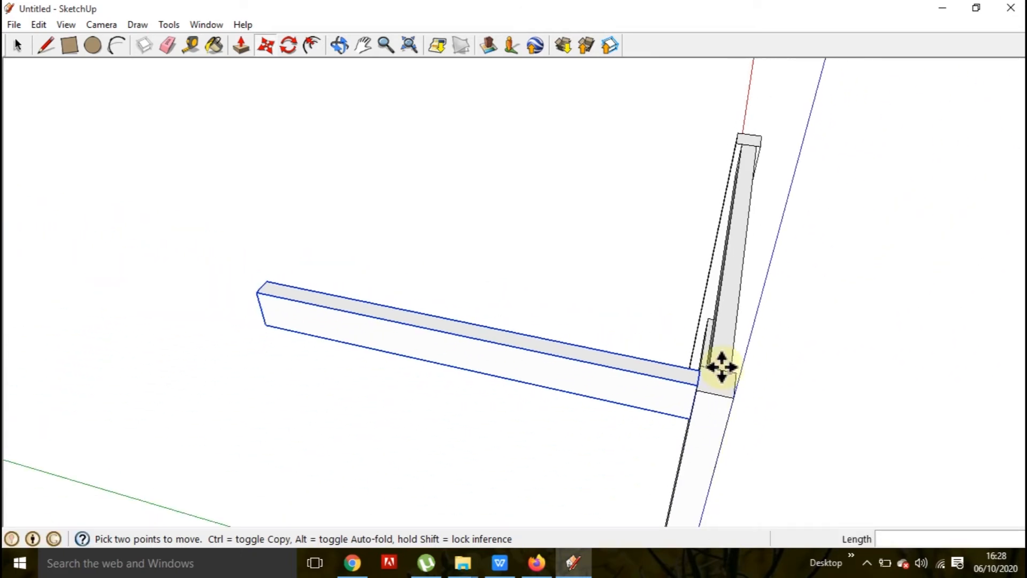
{"action": "middle_click_drag", "start_coordinate": [717, 364], "coordinate": [701, 136]}
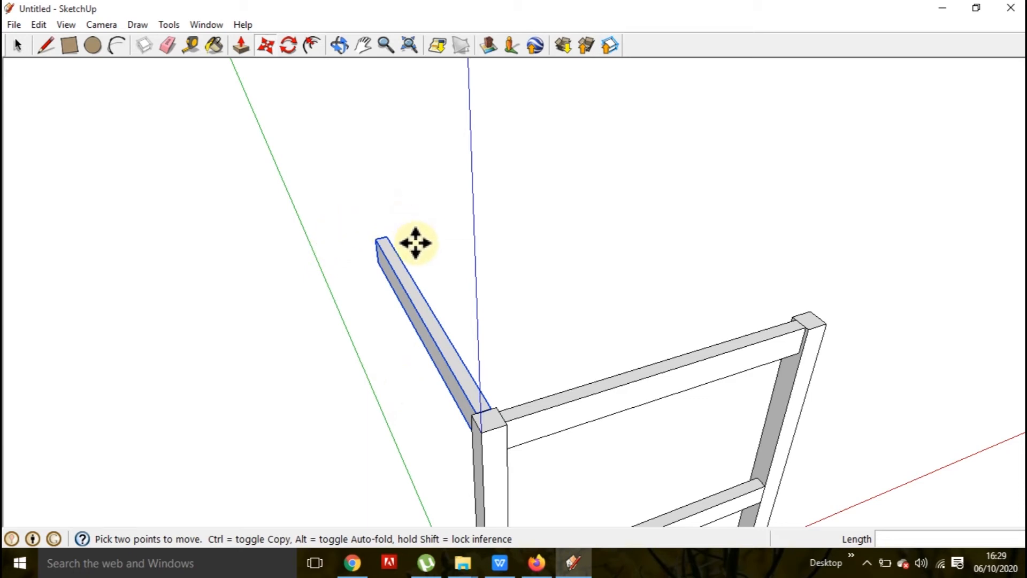
{"action": "scroll", "coordinate": [416, 242], "scroll_direction": "down", "scroll_amount": 4}
{"action": "middle_click_drag", "start_coordinate": [415, 232], "coordinate": [362, 230]}
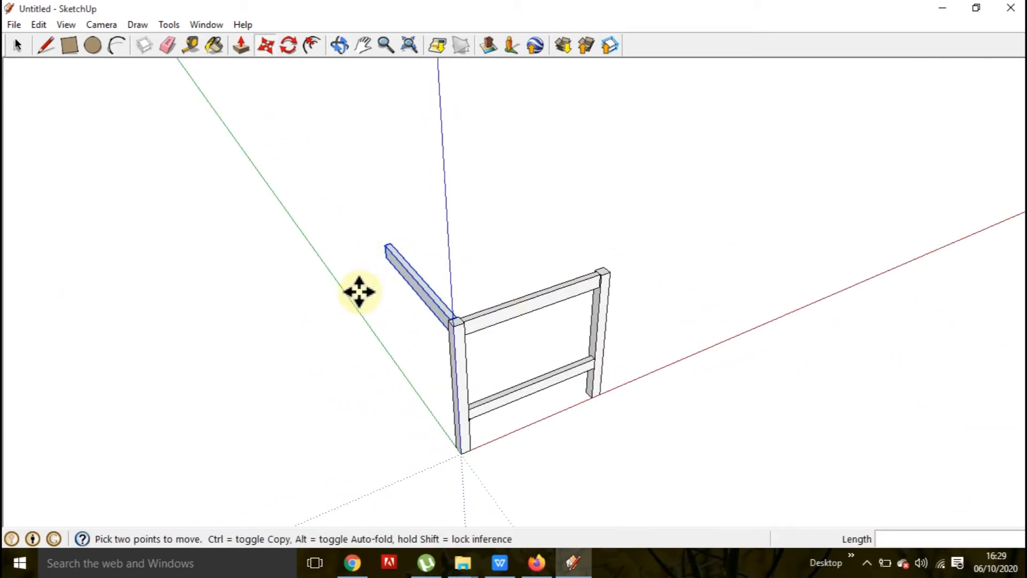
{"action": "middle_click_drag", "start_coordinate": [422, 321], "coordinate": [420, 280]}
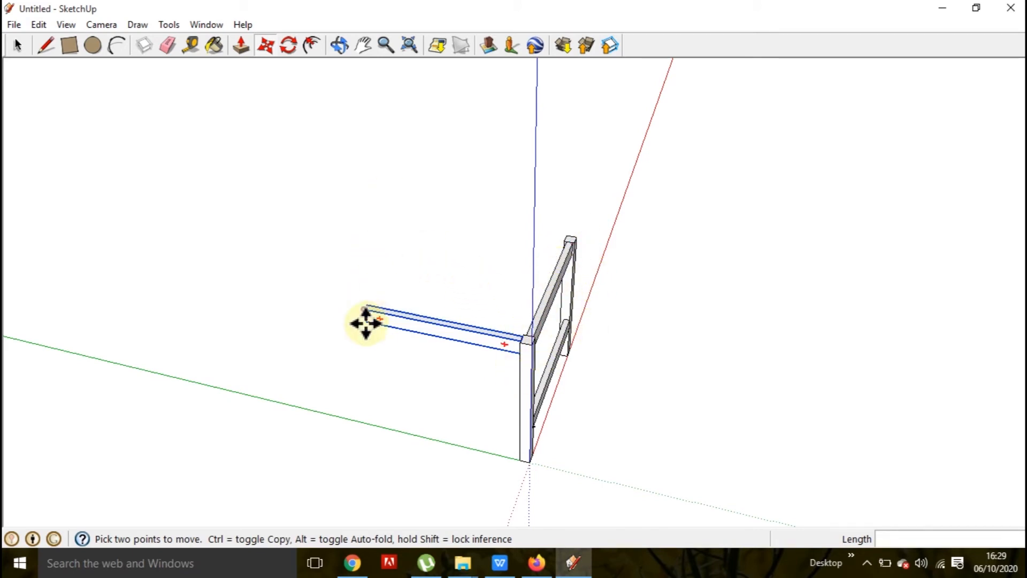
{"action": "scroll", "coordinate": [534, 303], "scroll_direction": "up", "scroll_amount": 3}
{"action": "scroll", "coordinate": [537, 312], "scroll_direction": "down", "scroll_amount": 4}
{"action": "middle_click_drag", "start_coordinate": [470, 439], "coordinate": [378, 332]}
Copy the whole side frame, both legs and both rails, 75 cm along the green axis to the connecting rail's free end.
{"action": "left_click", "coordinate": [10, 47]}
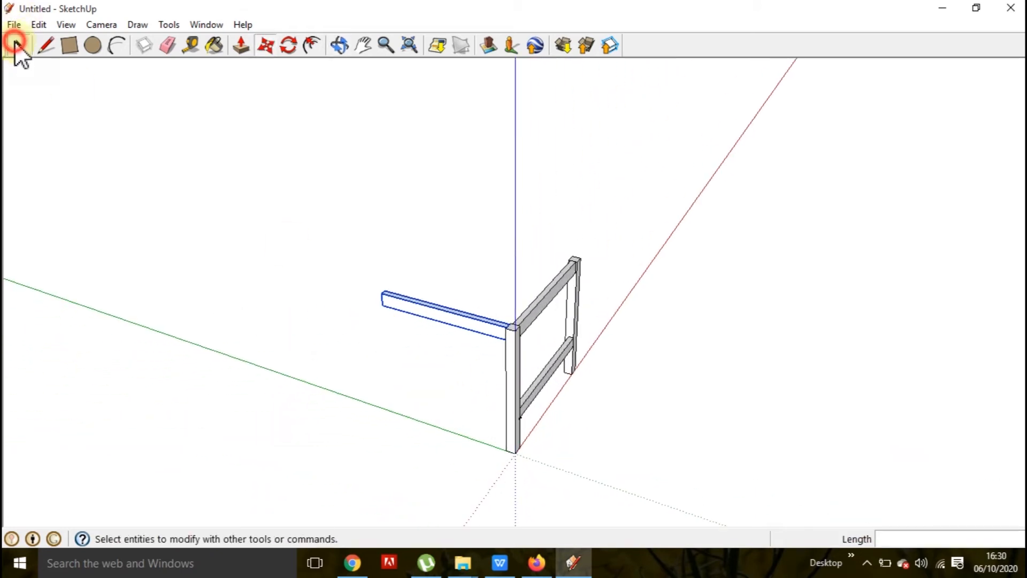
{"action": "left_click", "coordinate": [512, 336]}
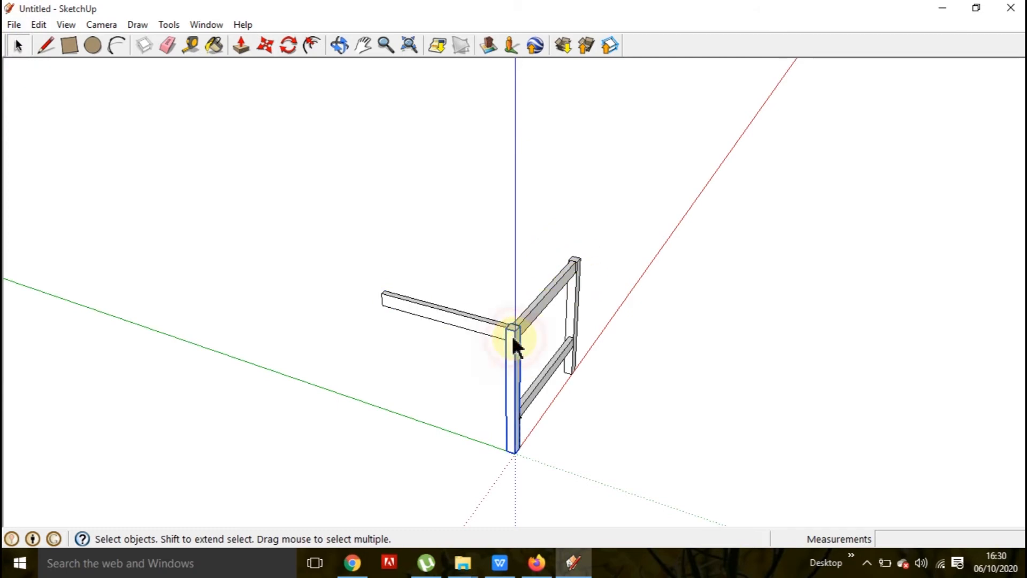
{"action": "left_click", "coordinate": [546, 313], "text": "ctrl"}
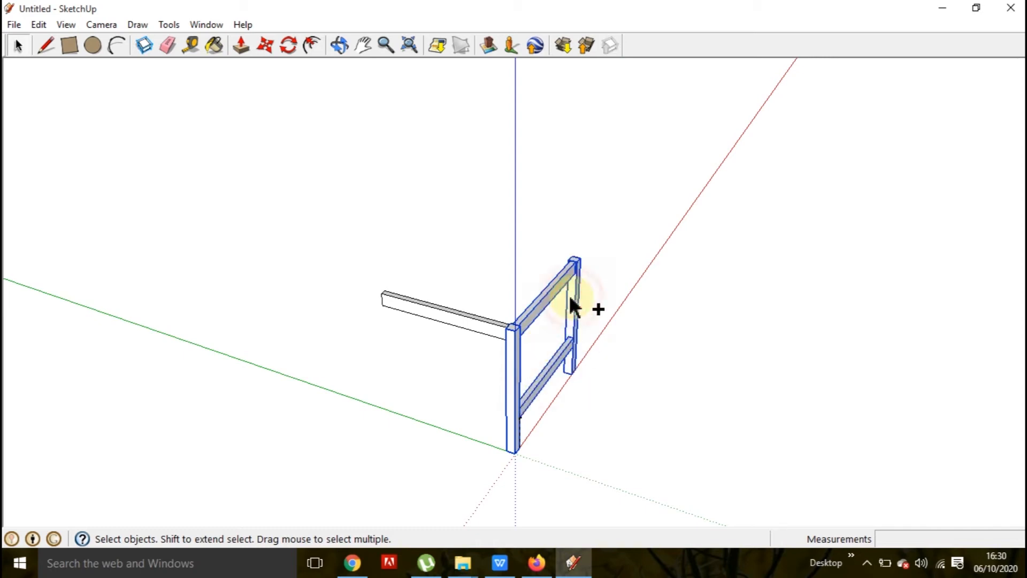
{"action": "middle_click_drag", "start_coordinate": [433, 374], "coordinate": [749, 387]}
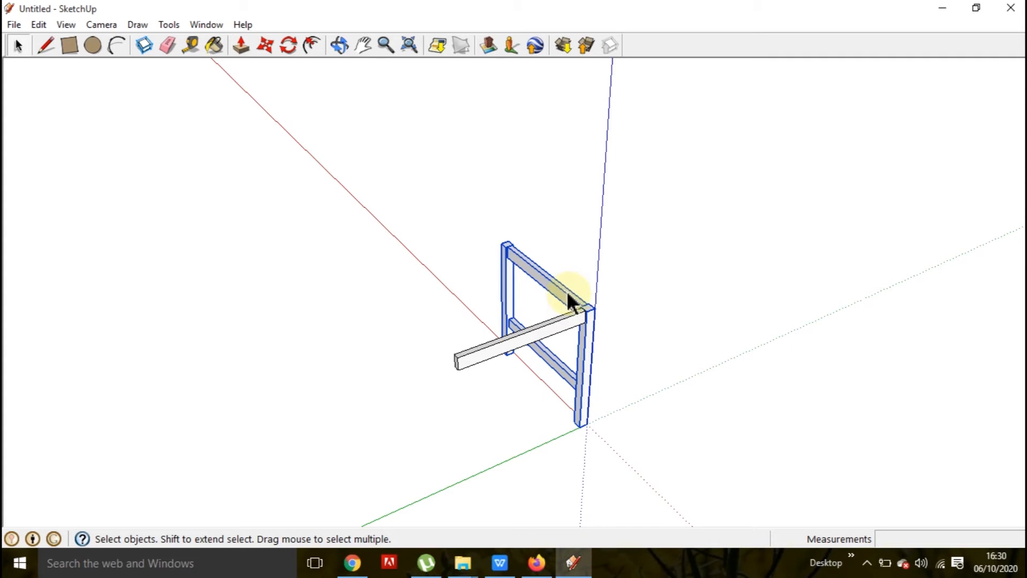
{"action": "left_click", "coordinate": [265, 45]}
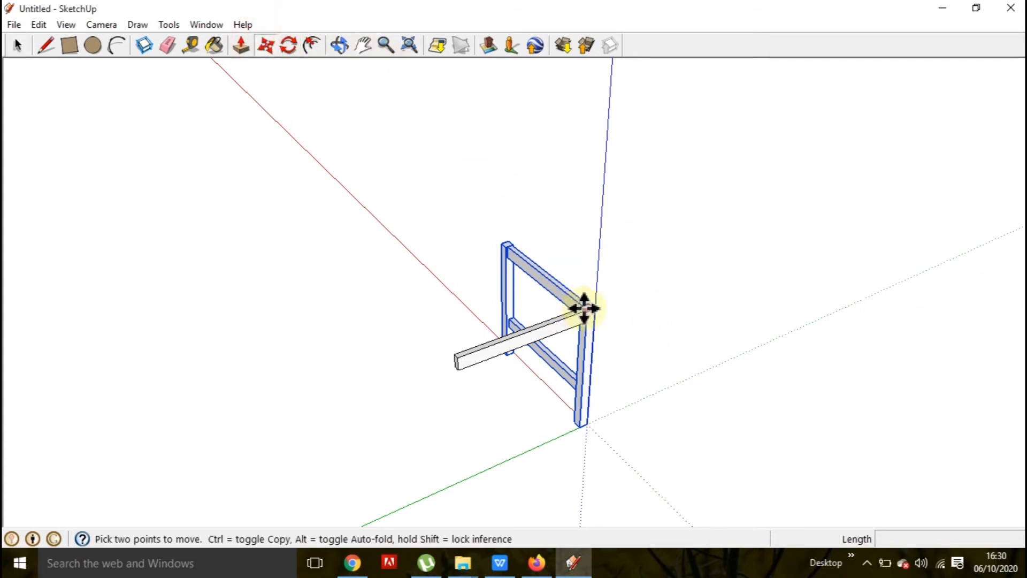
{"action": "scroll", "coordinate": [607, 307], "scroll_direction": "up", "scroll_amount": 3}
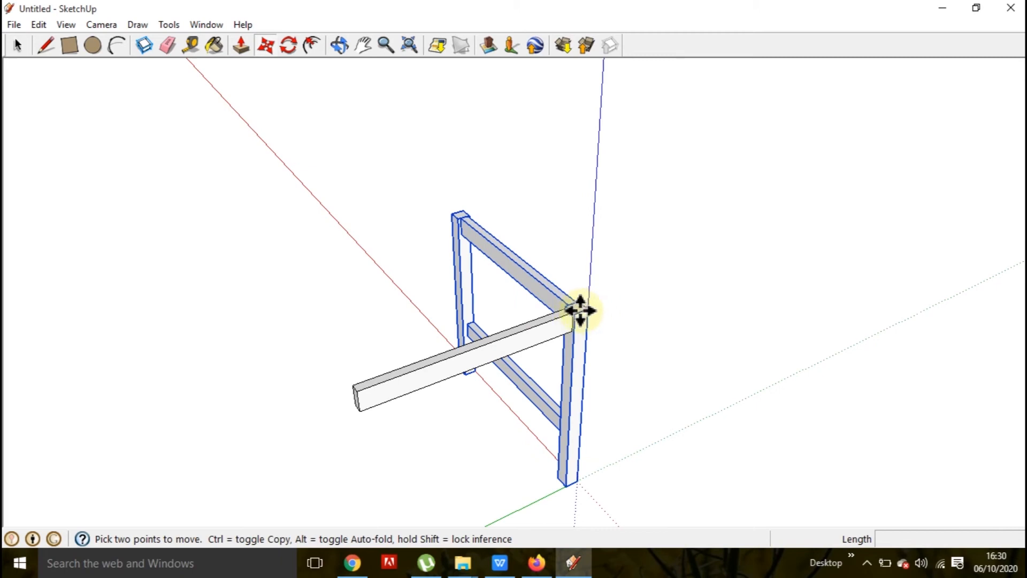
{"action": "left_click", "coordinate": [588, 308]}
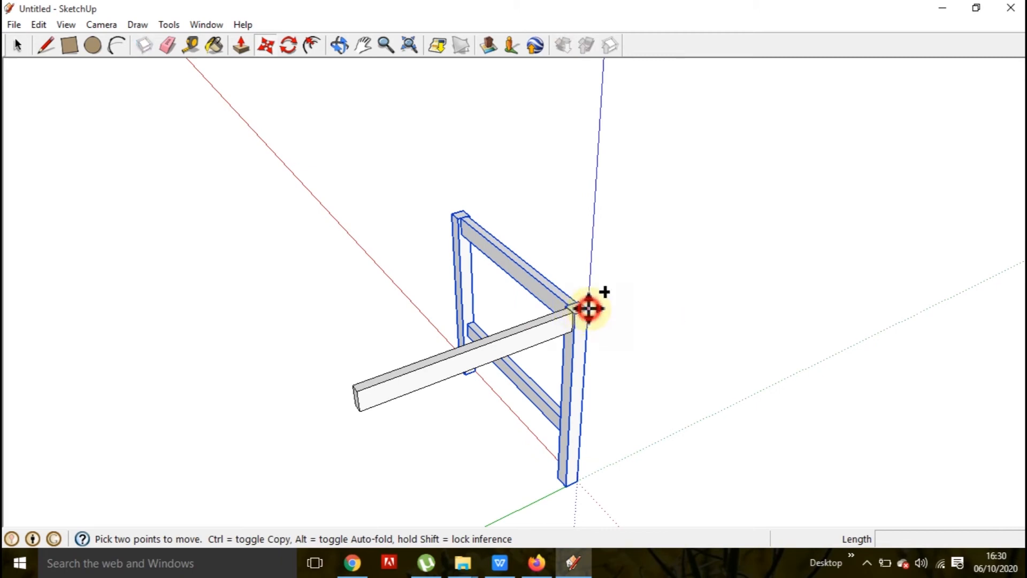
{"action": "key", "text": "ctrl"}
{"action": "type", "text": "5"}
{"action": "key", "text": "Return"}
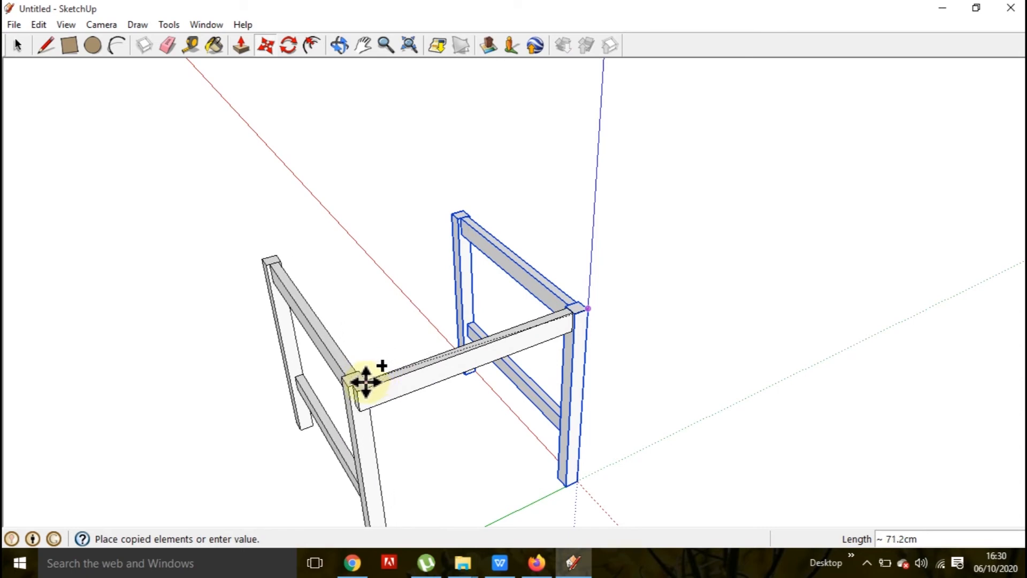
{"action": "left_click", "coordinate": [359, 386]}
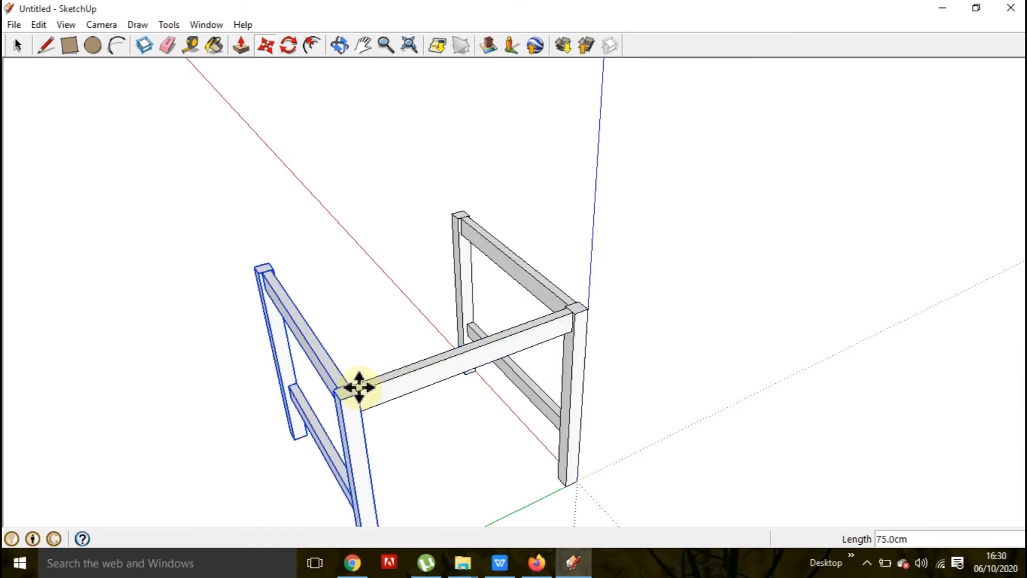
Examine how the copied side frame meets the connecting rail and how its own rails sit against the legs.
{"action": "scroll", "coordinate": [381, 358], "scroll_direction": "up", "scroll_amount": 4}
{"action": "scroll", "coordinate": [397, 329], "scroll_direction": "down", "scroll_amount": 5}
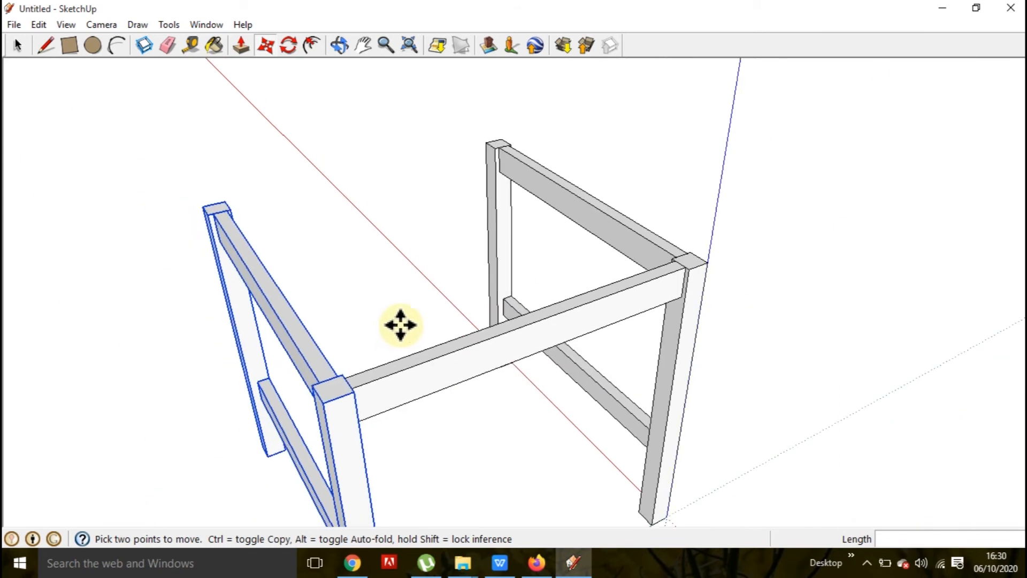
{"action": "middle_click_drag", "start_coordinate": [431, 383], "coordinate": [389, 295]}
{"action": "scroll", "coordinate": [257, 285], "scroll_direction": "up", "scroll_amount": 5}
{"action": "scroll", "coordinate": [433, 300], "scroll_direction": "down", "scroll_amount": 3}
{"action": "scroll", "coordinate": [187, 251], "scroll_direction": "down", "scroll_amount": 2}
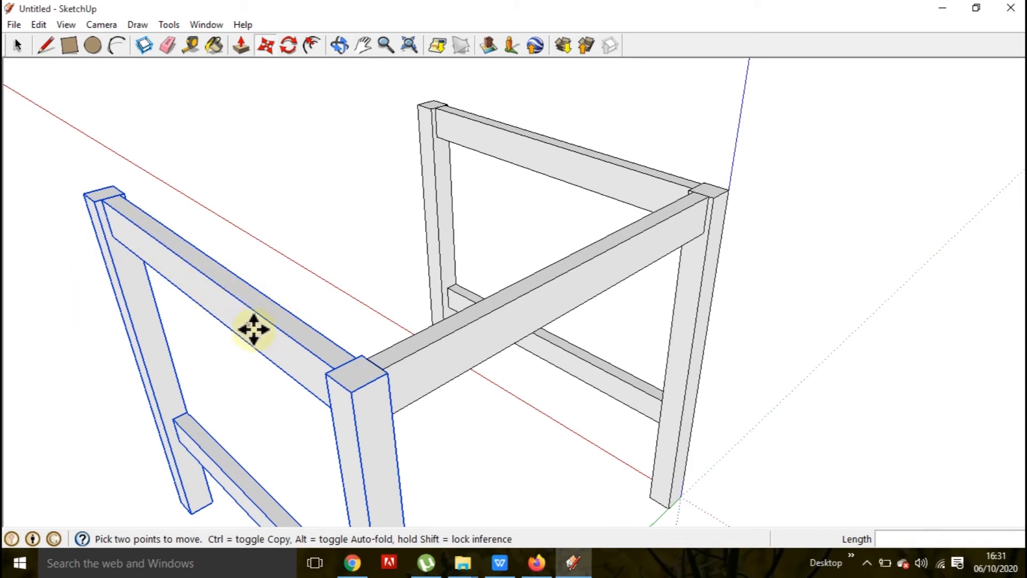
{"action": "scroll", "coordinate": [403, 351], "scroll_direction": "down", "scroll_amount": 3}
{"action": "mouse_move", "coordinate": [413, 342]}
{"action": "middle_mouse_down"}
{"action": "mouse_move", "coordinate": [435, 390]}
{"action": "mouse_move", "coordinate": [355, 346]}
{"action": "middle_mouse_up"}
{"action": "middle_click_drag", "start_coordinate": [289, 329], "coordinate": [361, 301]}
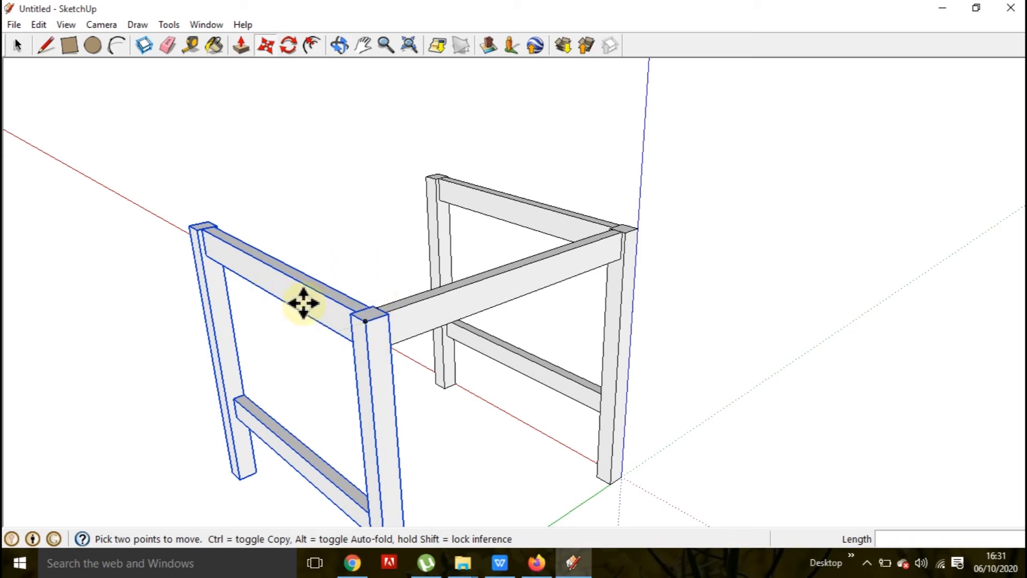
{"action": "scroll", "coordinate": [392, 341], "scroll_direction": "down", "scroll_amount": 2}
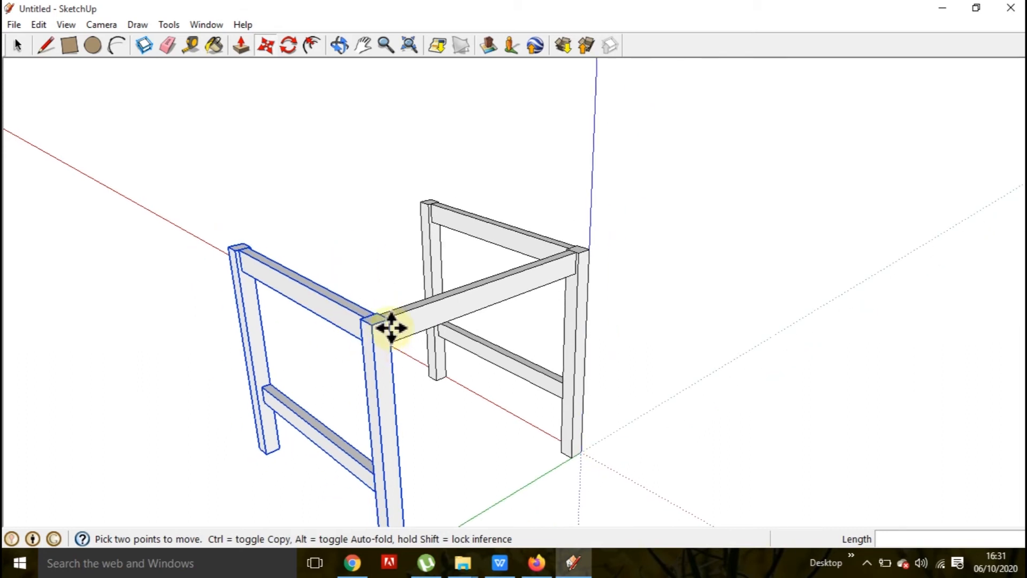
Flip the copied side frame along the green direction and check its rails against the legs.
{"action": "left_click", "coordinate": [20, 45]}
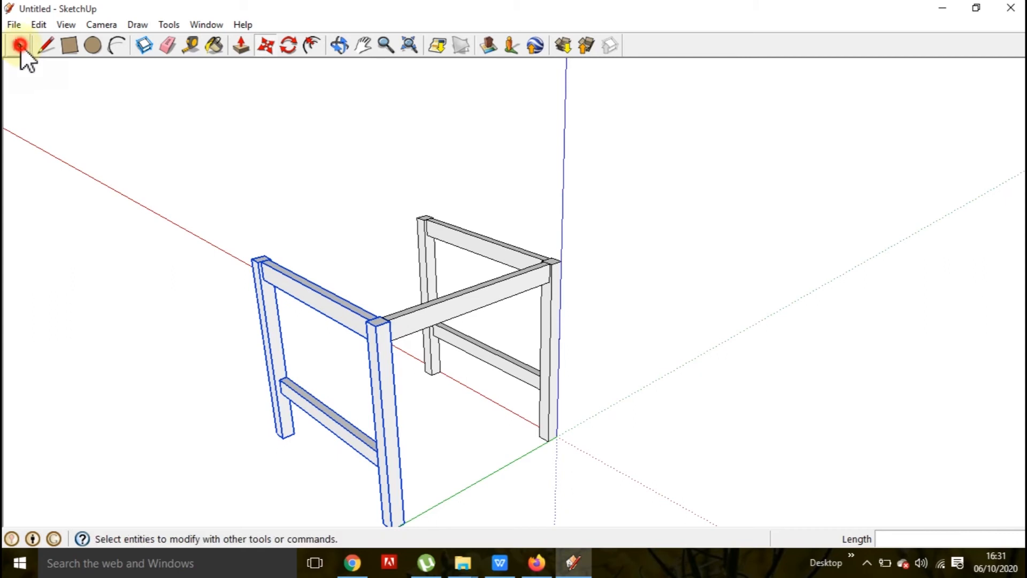
{"action": "right_click", "coordinate": [323, 302]}
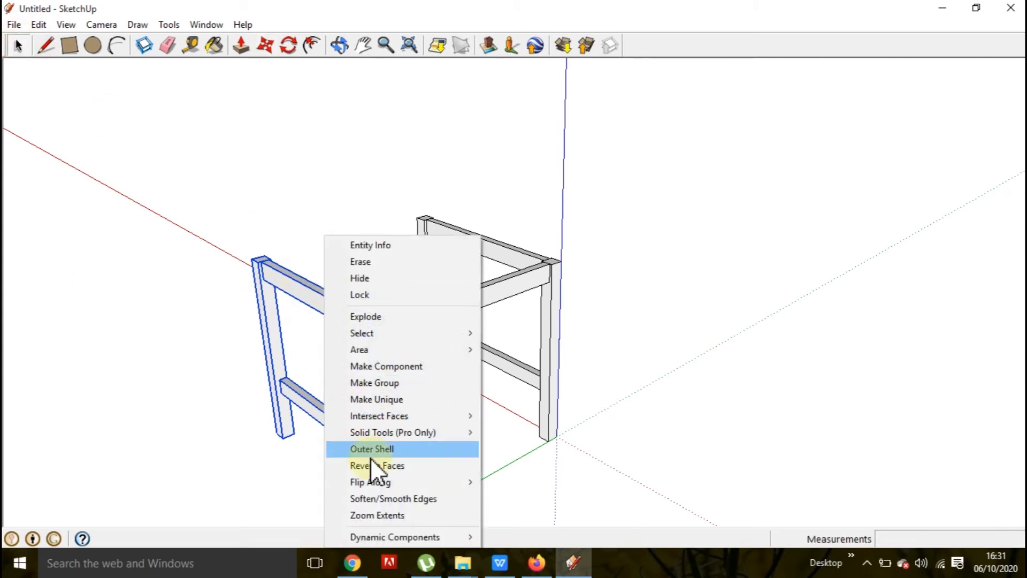
{"action": "left_click", "coordinate": [383, 482]}
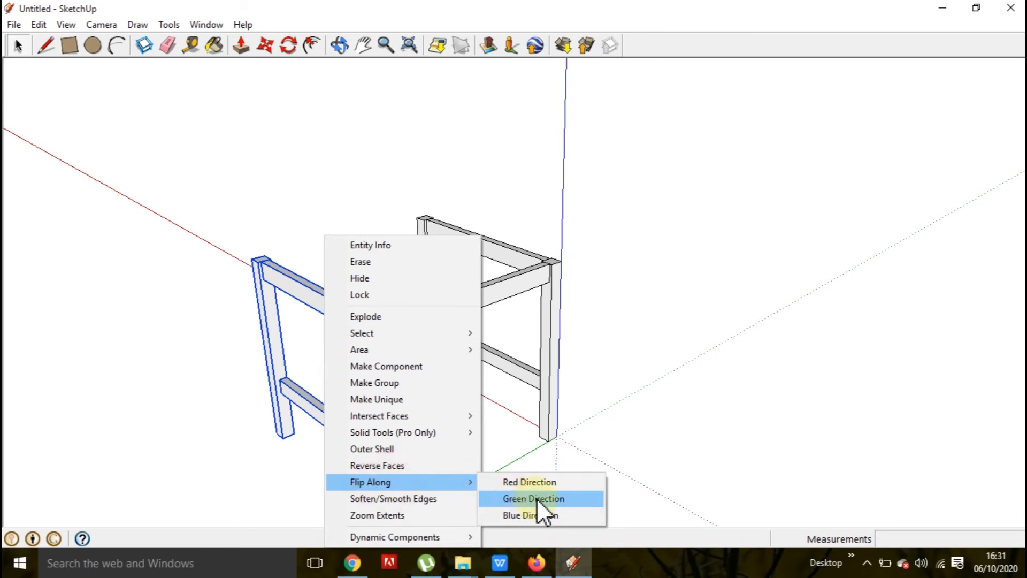
{"action": "left_click", "coordinate": [542, 499]}
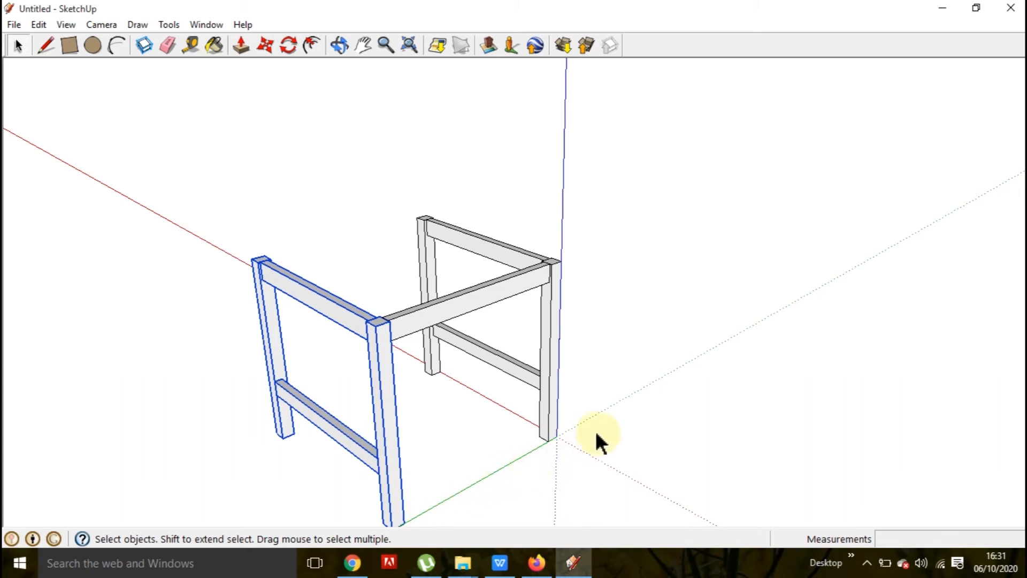
{"action": "scroll", "coordinate": [280, 276], "scroll_direction": "up", "scroll_amount": 4}
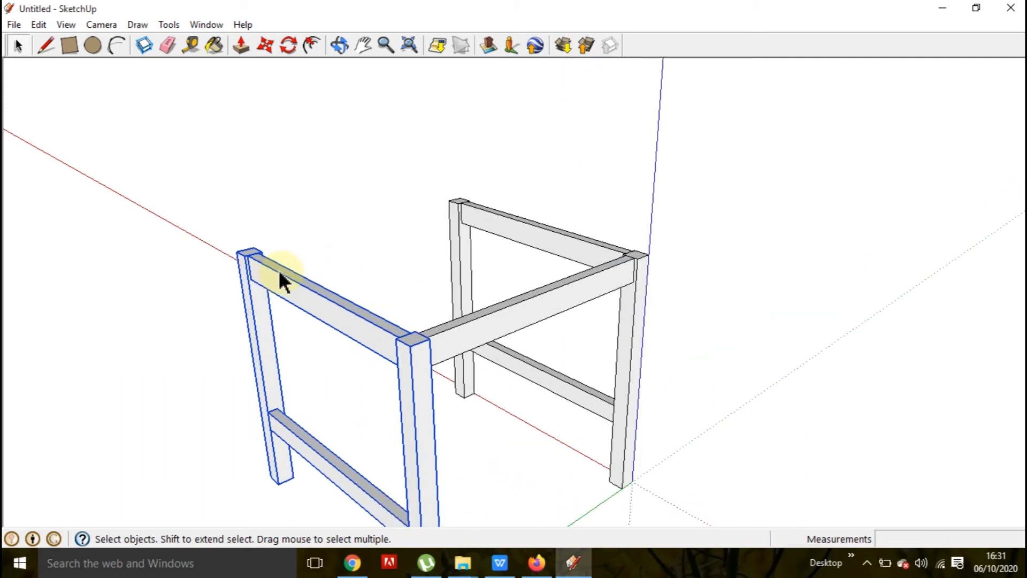
{"action": "scroll", "coordinate": [247, 255], "scroll_direction": "up", "scroll_amount": 3}
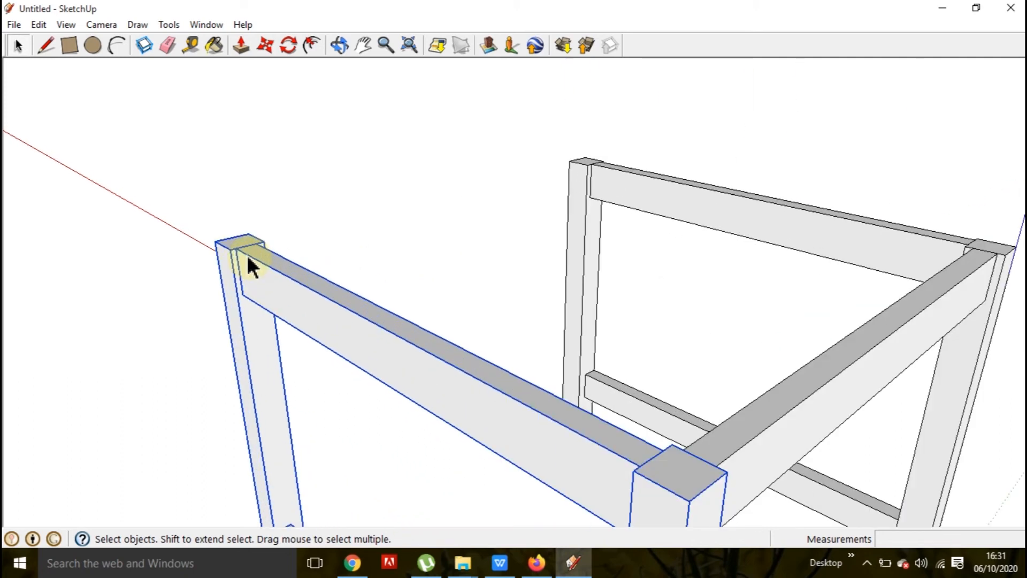
{"action": "middle_click_drag", "start_coordinate": [252, 242], "coordinate": [575, 282]}
{"action": "scroll", "coordinate": [567, 273], "scroll_direction": "down", "scroll_amount": 2}
{"action": "scroll", "coordinate": [570, 283], "scroll_direction": "down", "scroll_amount": 2}
Copy the connecting upper rail about 76 cm along the red axis, placing it between the opposite pair of legs.
{"action": "middle_click_drag", "start_coordinate": [409, 339], "coordinate": [822, 389]}
{"action": "middle_click_drag", "start_coordinate": [436, 356], "coordinate": [535, 364]}
{"action": "left_click", "coordinate": [709, 184]}
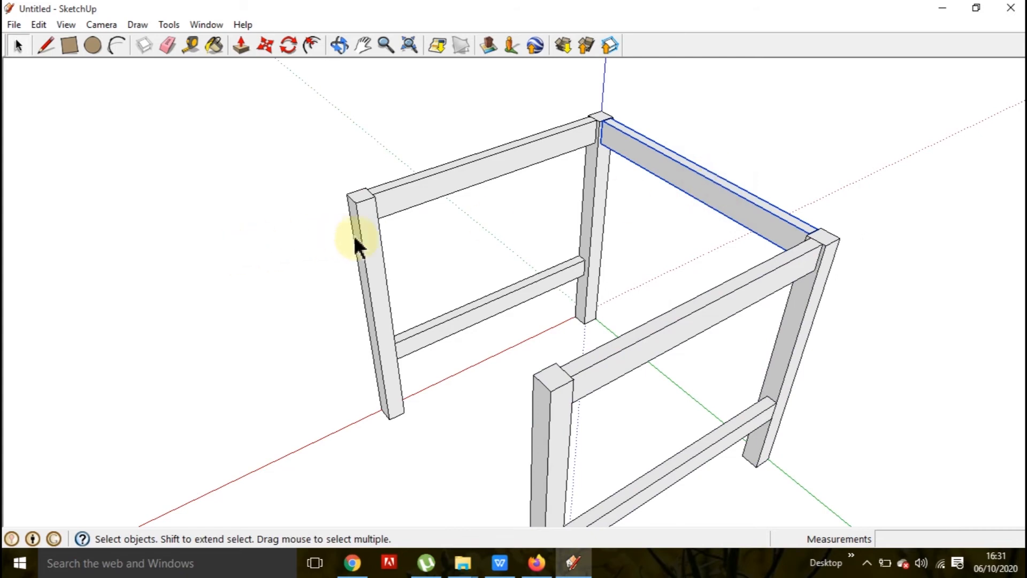
{"action": "middle_click_drag", "start_coordinate": [621, 281], "coordinate": [525, 169]}
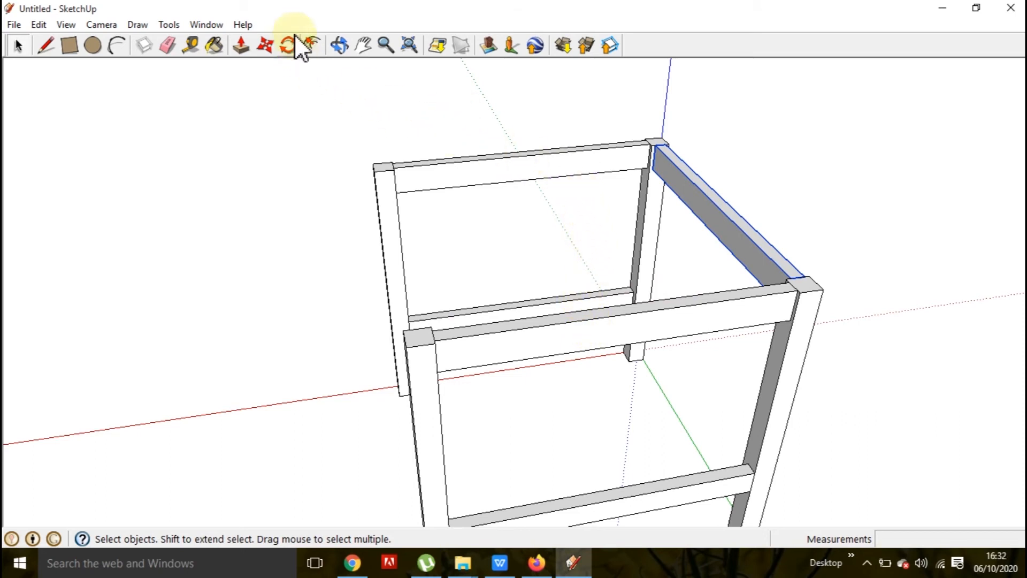
{"action": "left_click", "coordinate": [269, 45]}
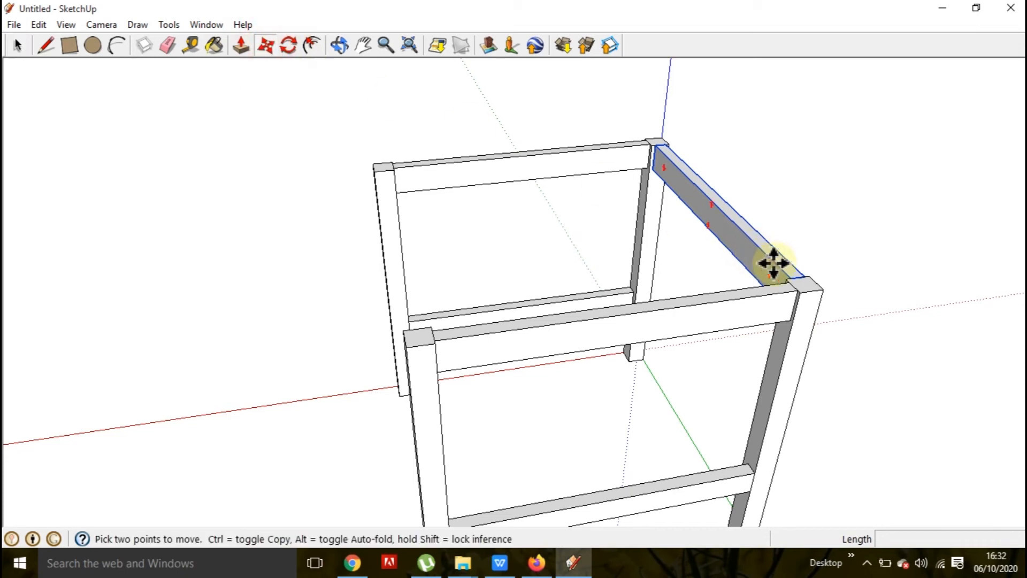
{"action": "scroll", "coordinate": [774, 262], "scroll_direction": "up", "scroll_amount": 3}
{"action": "scroll", "coordinate": [776, 289], "scroll_direction": "down", "scroll_amount": 1}
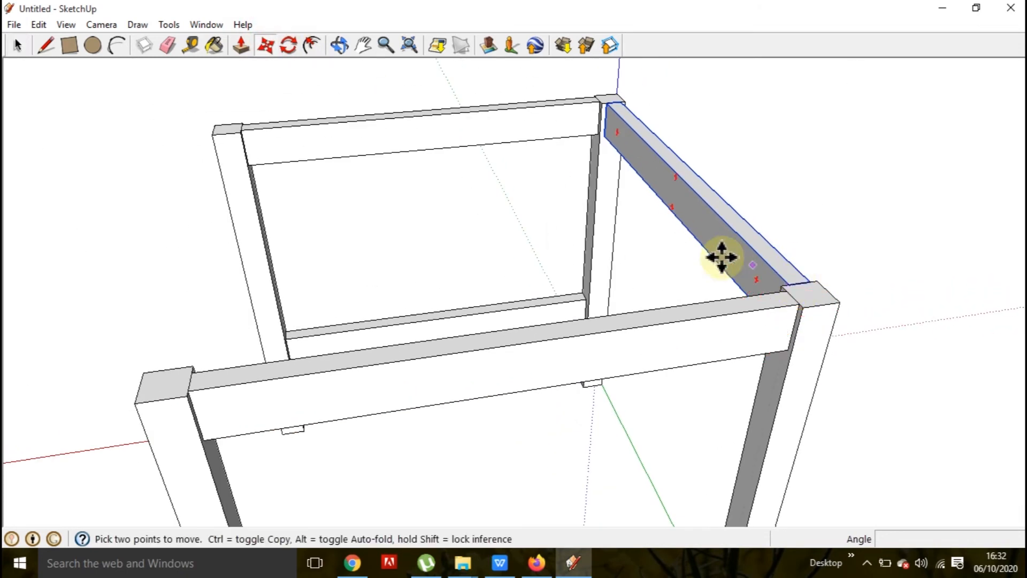
{"action": "scroll", "coordinate": [722, 258], "scroll_direction": "down", "scroll_amount": 2}
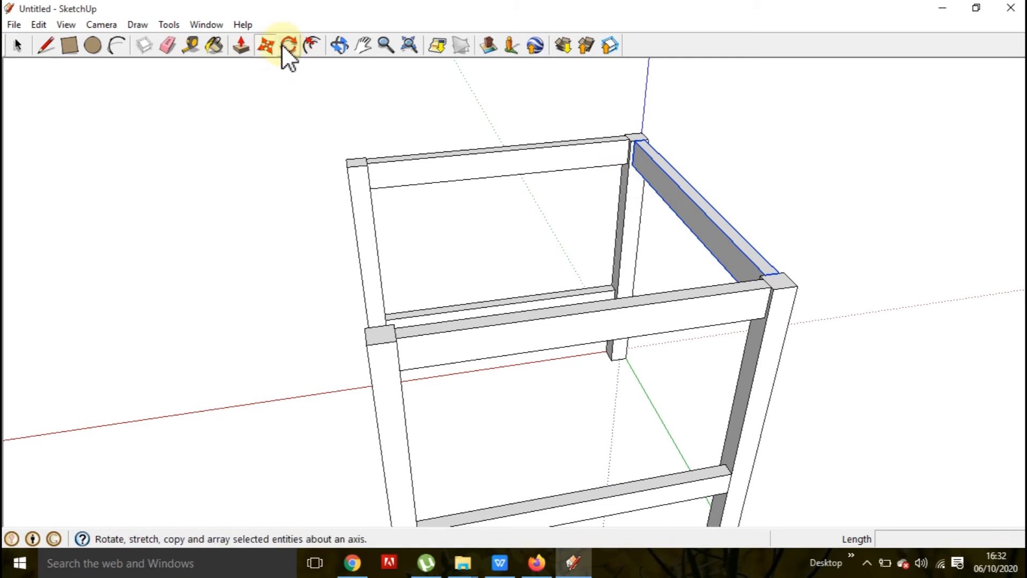
{"action": "left_click", "coordinate": [266, 46]}
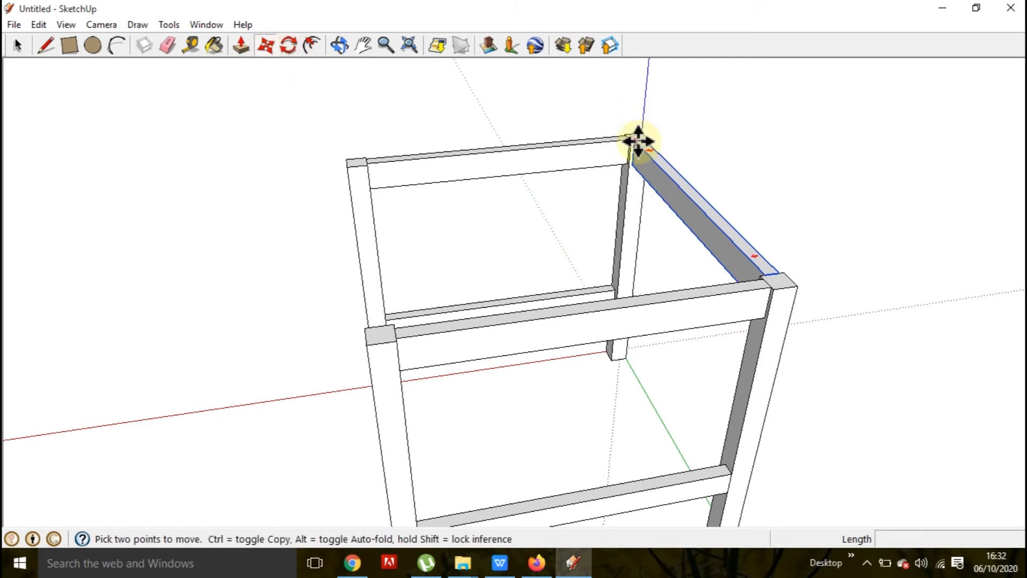
{"action": "left_click", "coordinate": [765, 299]}
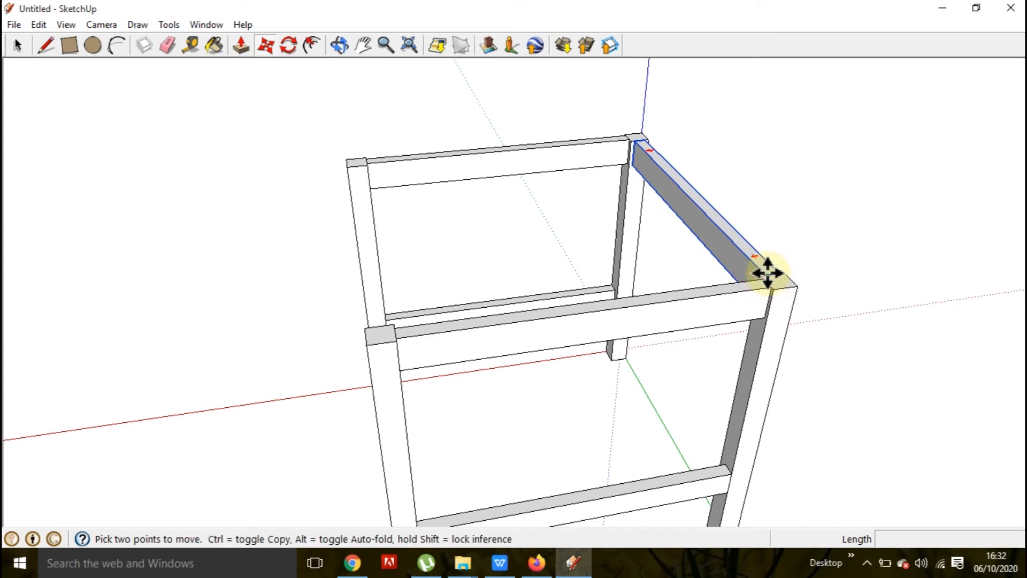
{"action": "left_click", "coordinate": [636, 140]}
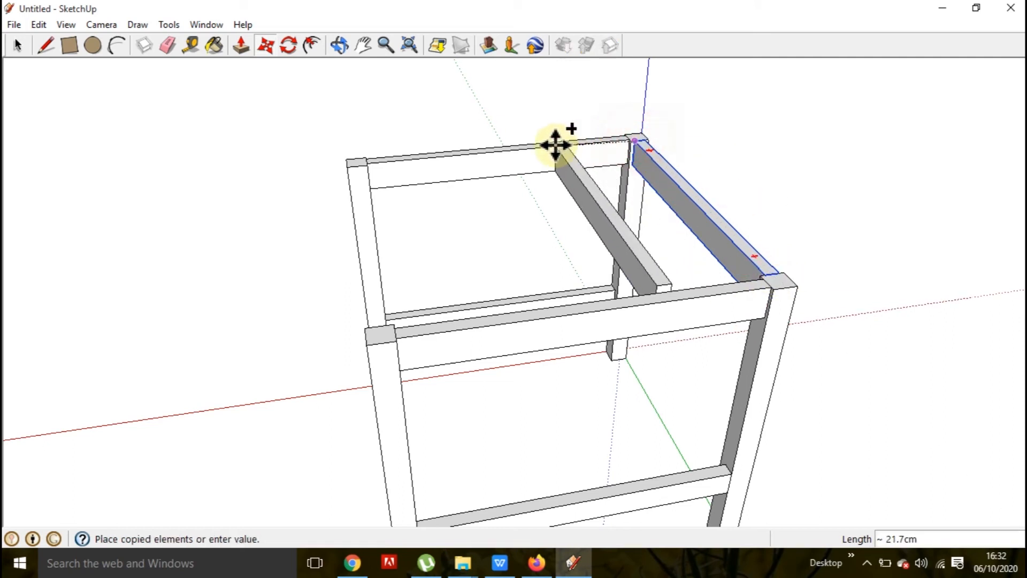
{"action": "left_click", "coordinate": [362, 172]}
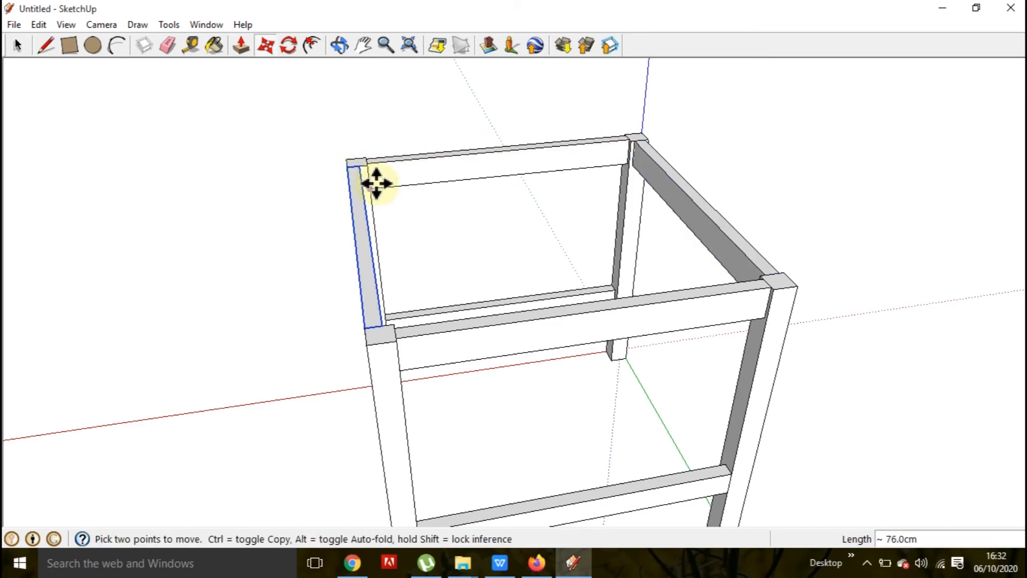
Move the copied upper rail about 0.7 cm inward from the outer corner of the adjacent leg.
{"action": "scroll", "coordinate": [347, 232], "scroll_direction": "up", "scroll_amount": 3}
{"action": "middle_click_drag", "start_coordinate": [344, 230], "coordinate": [463, 222]}
{"action": "scroll", "coordinate": [369, 209], "scroll_direction": "up", "scroll_amount": 3}
{"action": "scroll", "coordinate": [385, 214], "scroll_direction": "down", "scroll_amount": 5}
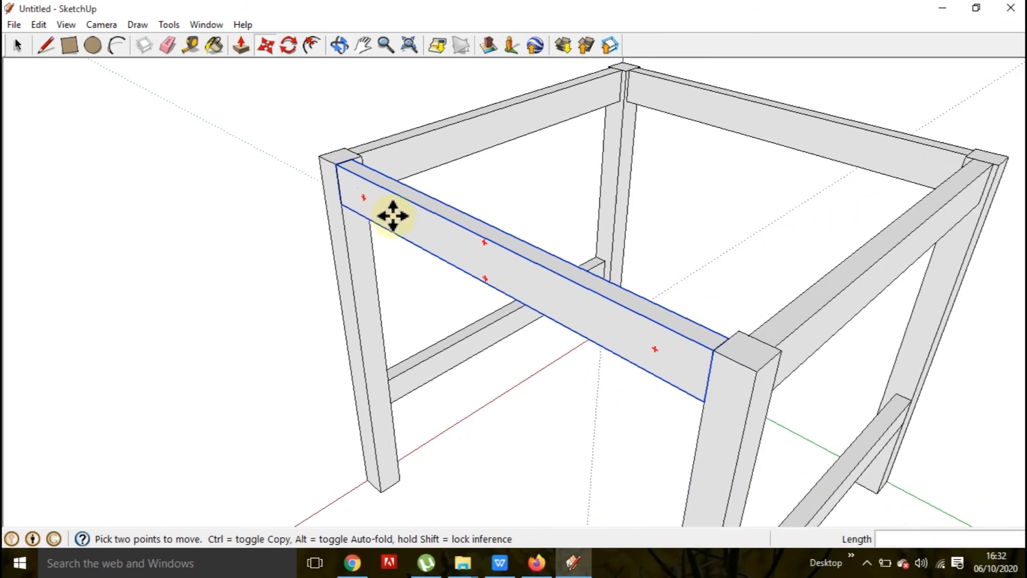
{"action": "middle_click_drag", "start_coordinate": [351, 177], "coordinate": [360, 218]}
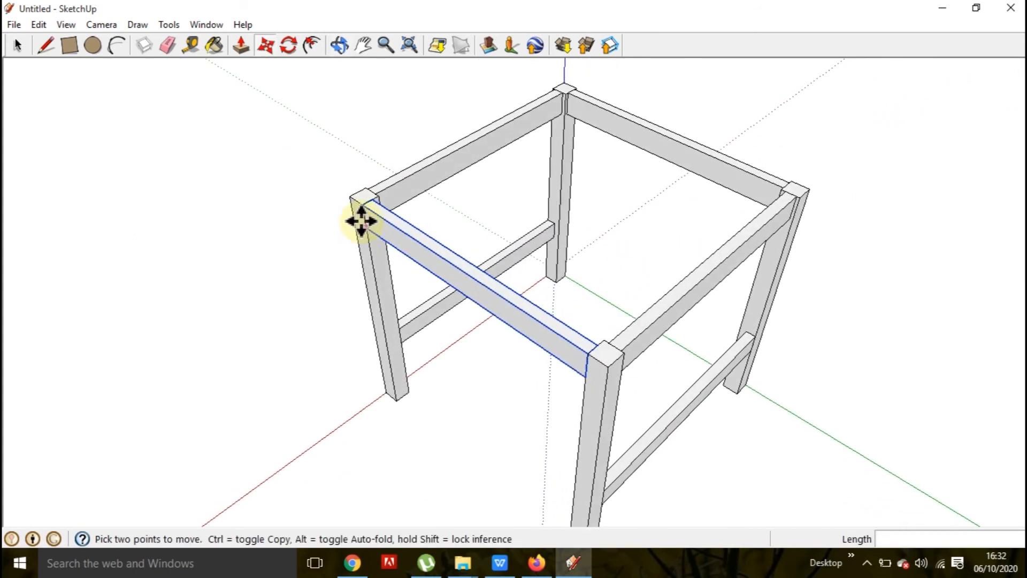
{"action": "scroll", "coordinate": [367, 179], "scroll_direction": "up", "scroll_amount": 5}
{"action": "scroll", "coordinate": [347, 262], "scroll_direction": "up", "scroll_amount": 2}
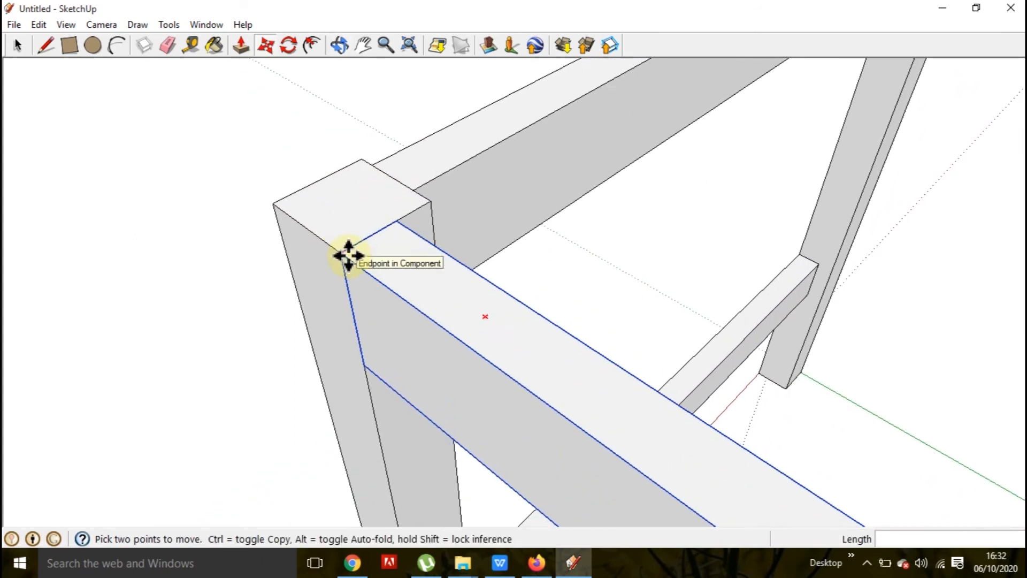
{"action": "left_click", "coordinate": [340, 250]}
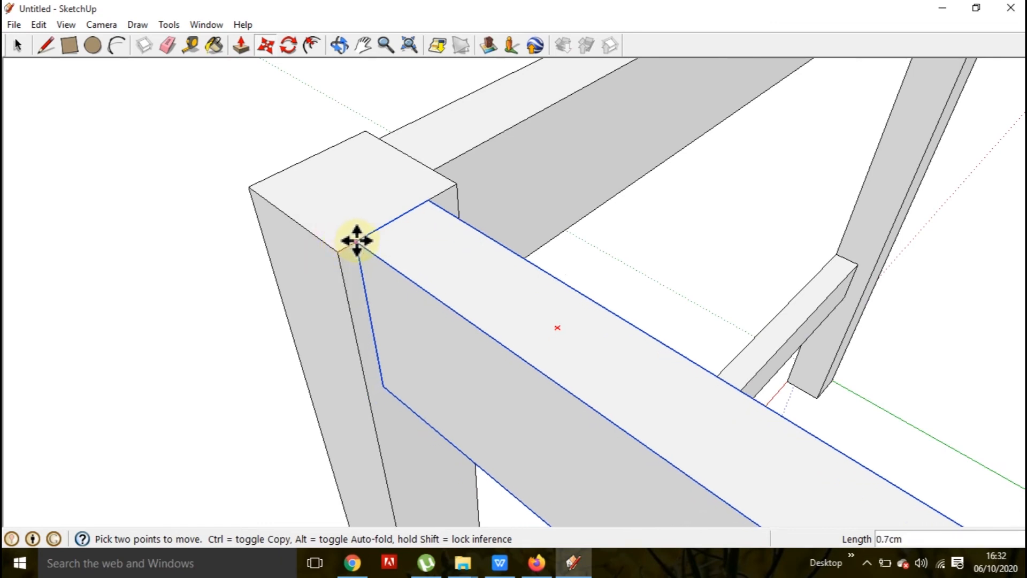
Examine the assembled frame from several sides, checking the upper rail joints and the two lower side rails.
{"action": "scroll", "coordinate": [471, 234], "scroll_direction": "down", "scroll_amount": 2}
{"action": "scroll", "coordinate": [475, 237], "scroll_direction": "down", "scroll_amount": 7}
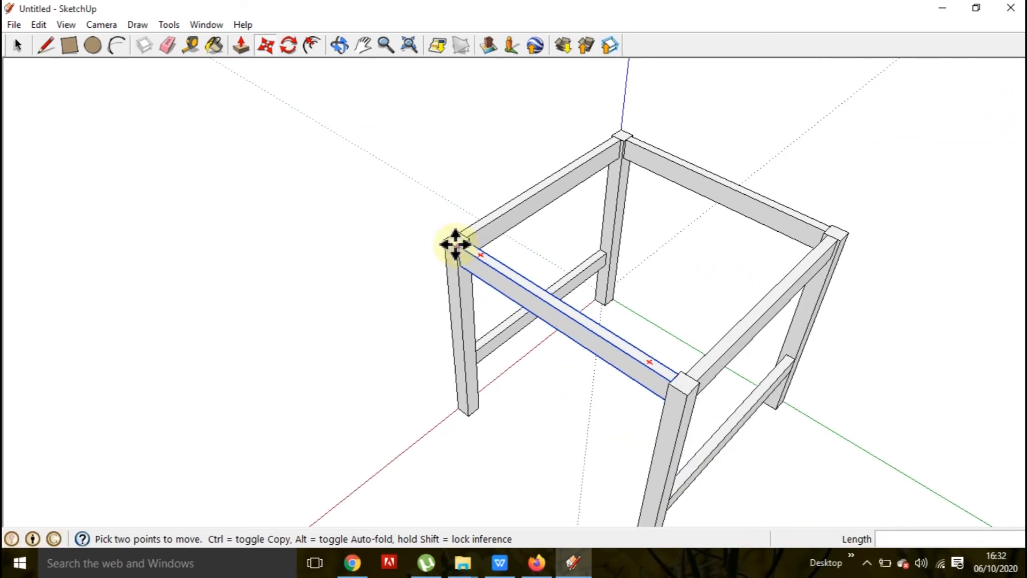
{"action": "middle_click_drag", "start_coordinate": [631, 291], "coordinate": [257, 210]}
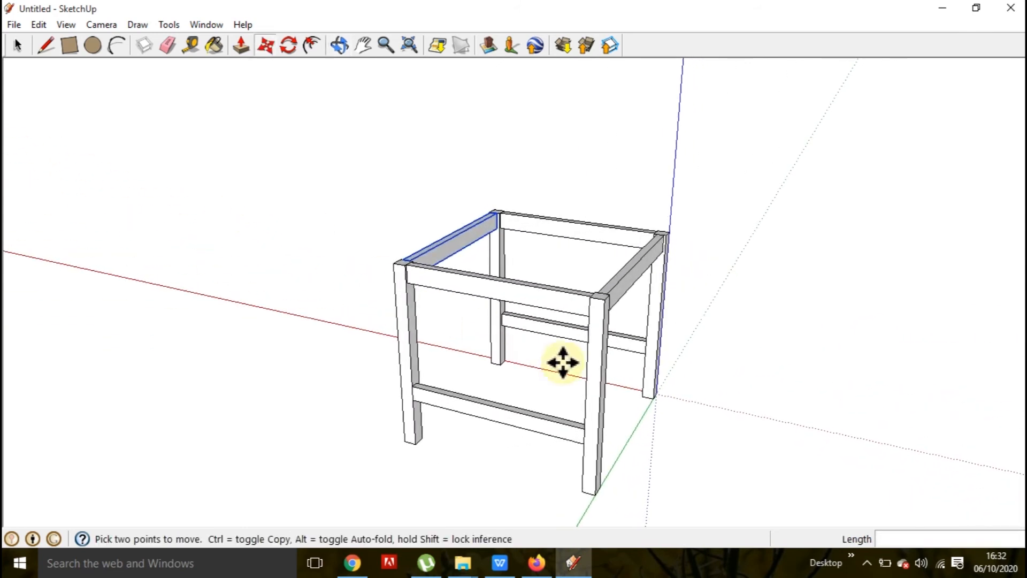
{"action": "scroll", "coordinate": [647, 358], "scroll_direction": "up", "scroll_amount": 3}
{"action": "middle_click_drag", "start_coordinate": [647, 358], "coordinate": [229, 326]}
{"action": "middle_click_drag", "start_coordinate": [614, 390], "coordinate": [486, 317]}
{"action": "scroll", "coordinate": [519, 332], "scroll_direction": "up", "scroll_amount": 3}
{"action": "scroll", "coordinate": [516, 328], "scroll_direction": "down", "scroll_amount": 2}
{"action": "scroll", "coordinate": [449, 315], "scroll_direction": "up", "scroll_amount": 3}
{"action": "scroll", "coordinate": [436, 332], "scroll_direction": "down", "scroll_amount": 3}
{"action": "scroll", "coordinate": [485, 317], "scroll_direction": "up", "scroll_amount": 2}
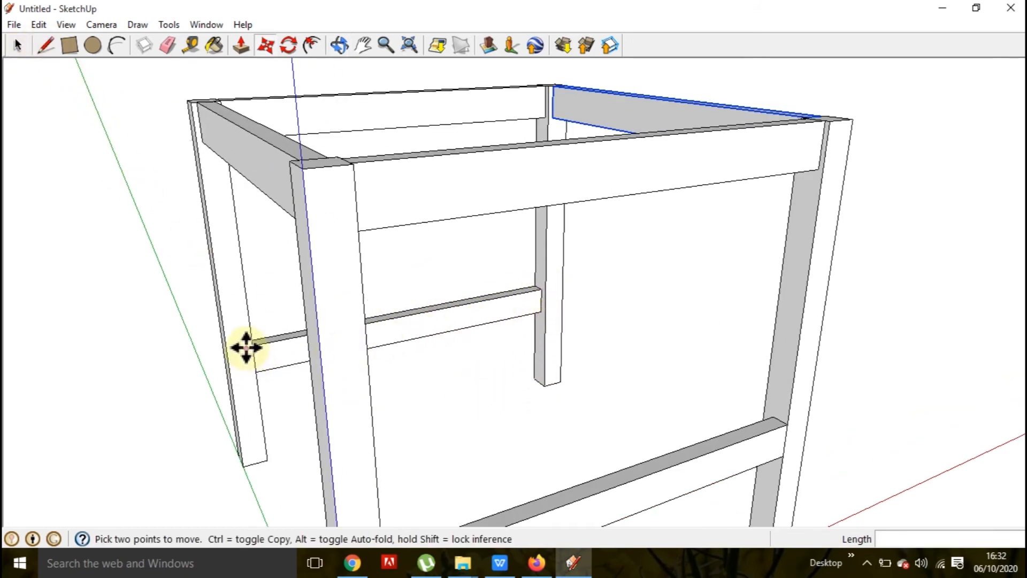
{"action": "middle_click_drag", "start_coordinate": [507, 318], "coordinate": [405, 313]}
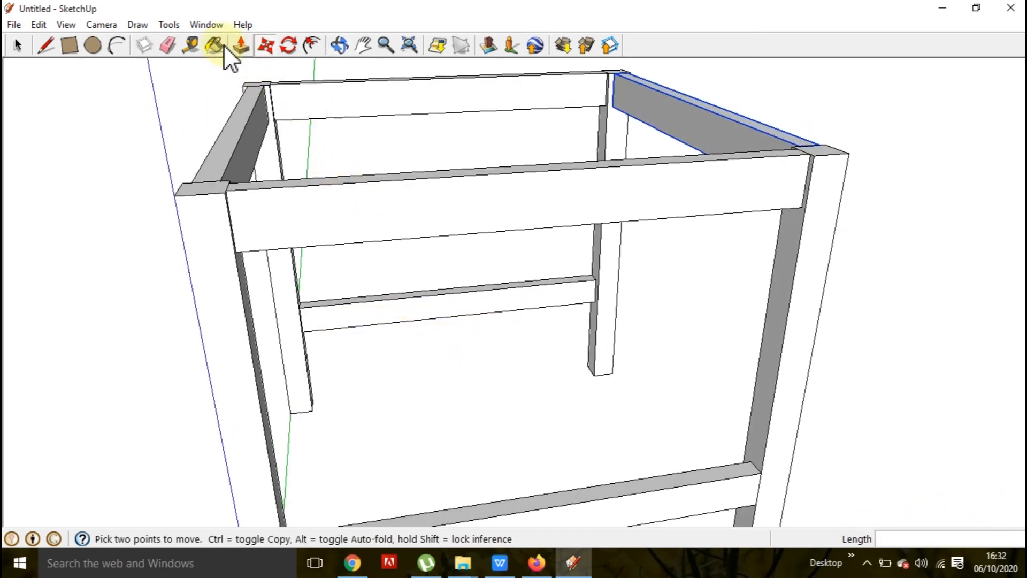
Mark a guide point 35 cm from the end of one lower side rail's inner top edge and measure the rail's height.
{"action": "left_click", "coordinate": [193, 41]}
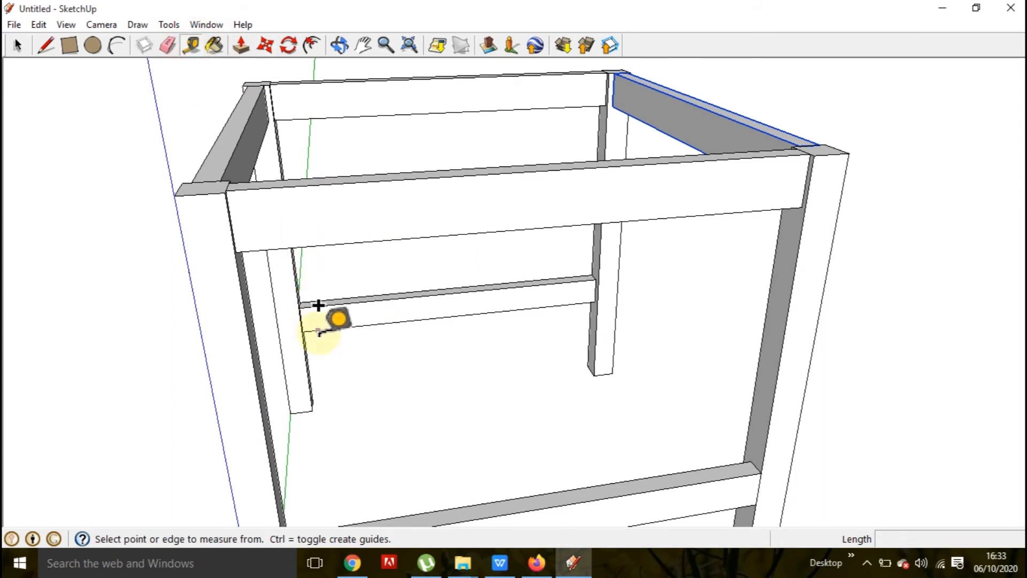
{"action": "scroll", "coordinate": [311, 291], "scroll_direction": "up", "scroll_amount": 3}
{"action": "scroll", "coordinate": [306, 286], "scroll_direction": "up", "scroll_amount": 2}
{"action": "scroll", "coordinate": [284, 294], "scroll_direction": "up", "scroll_amount": 1}
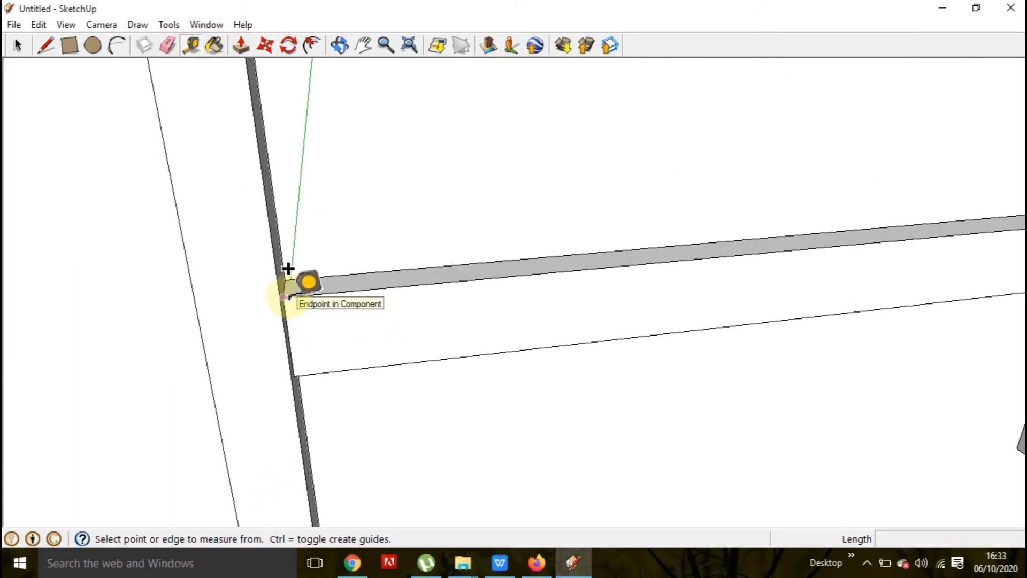
{"action": "left_click", "coordinate": [286, 294]}
{"action": "middle_click_drag", "start_coordinate": [419, 314], "coordinate": [631, 333]}
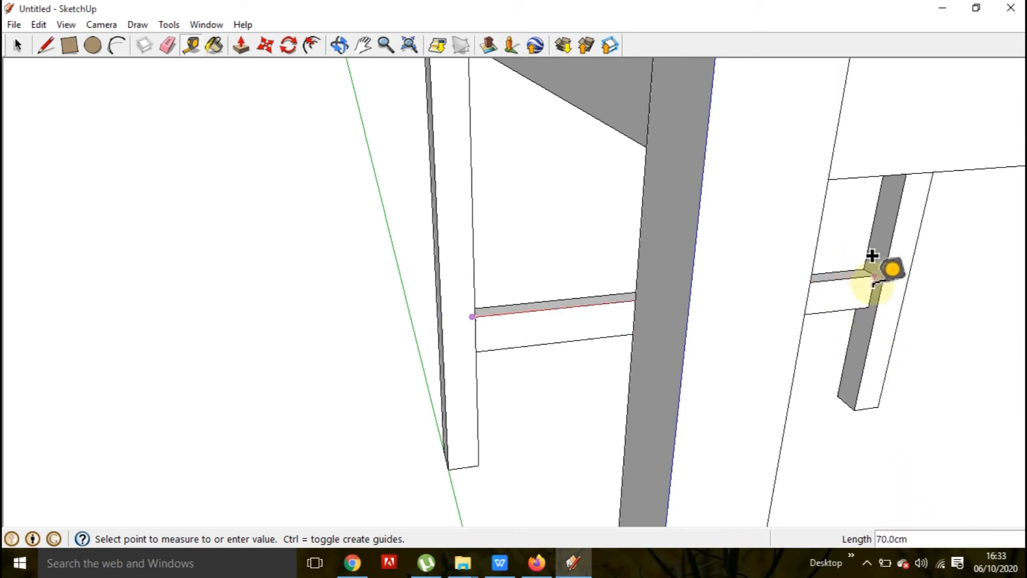
{"action": "middle_click_drag", "start_coordinate": [821, 265], "coordinate": [807, 300]}
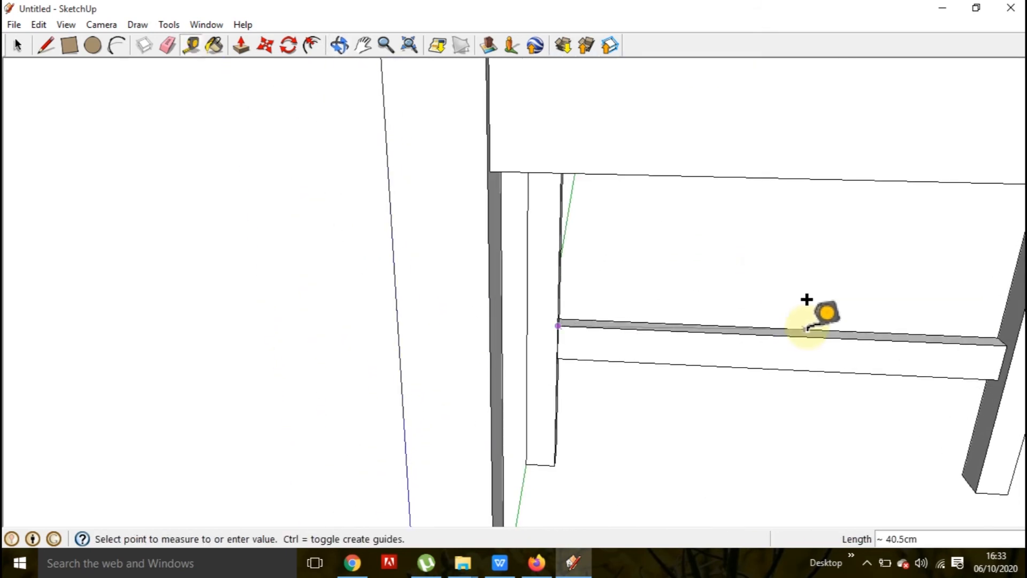
{"action": "left_click", "coordinate": [781, 337]}
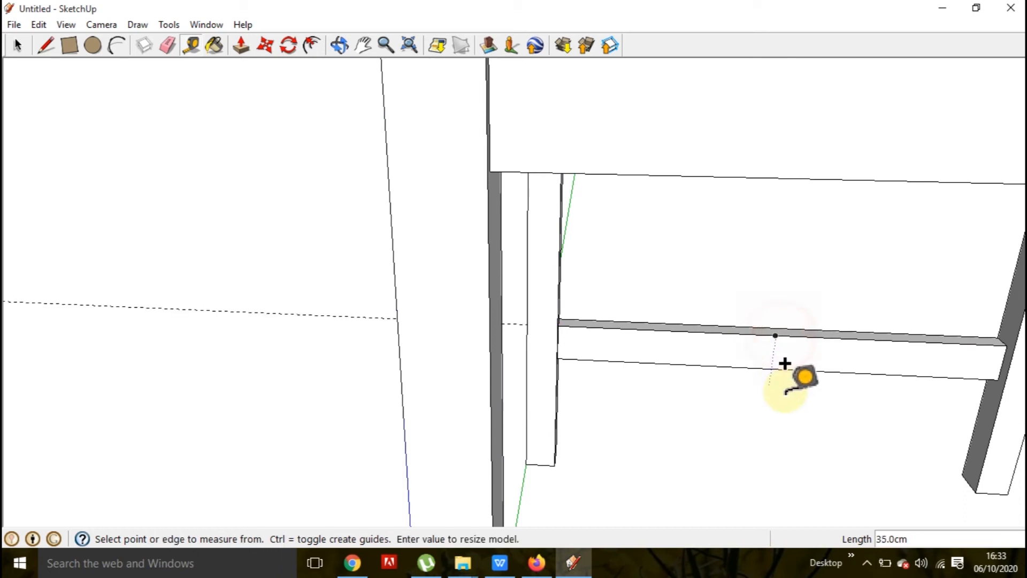
{"action": "left_click", "coordinate": [771, 369]}
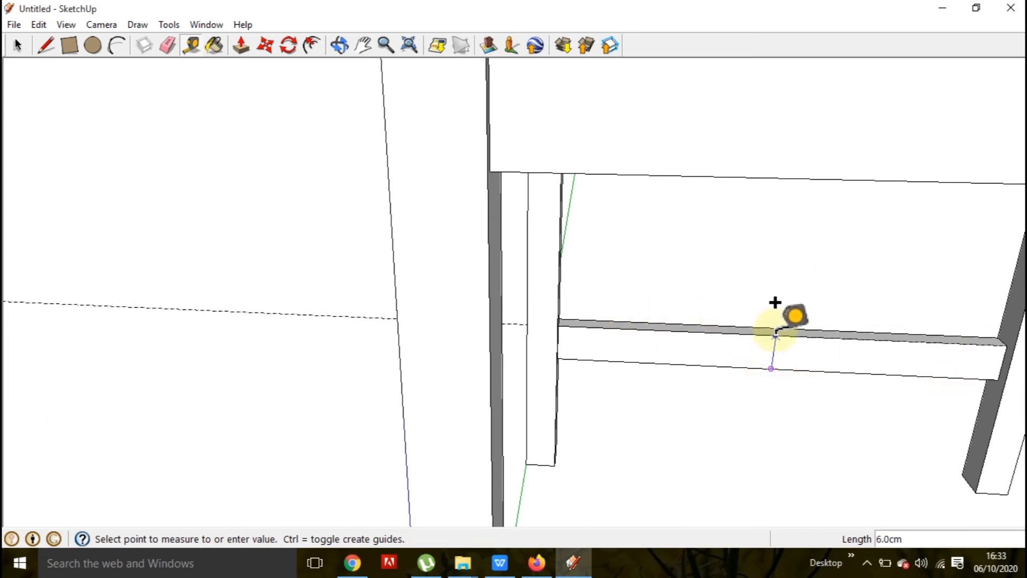
{"action": "scroll", "coordinate": [853, 373], "scroll_direction": "down", "scroll_amount": 2}
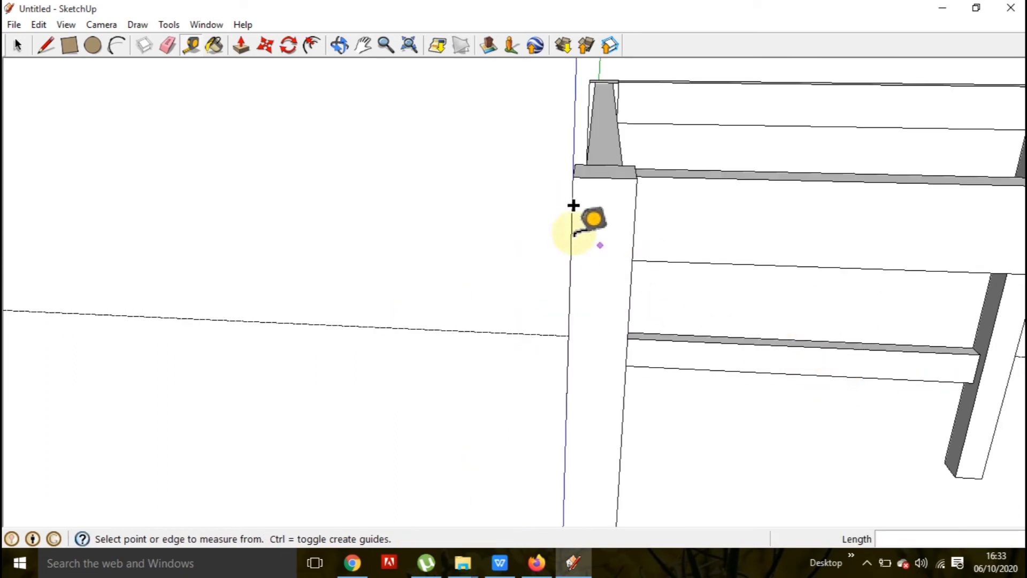
Draw a 6 by 6 cm square on the lower side rail's inner face, starting at the midpoint guide point.
{"action": "left_click", "coordinate": [69, 45]}
{"action": "scroll", "coordinate": [697, 325], "scroll_direction": "down", "scroll_amount": 2}
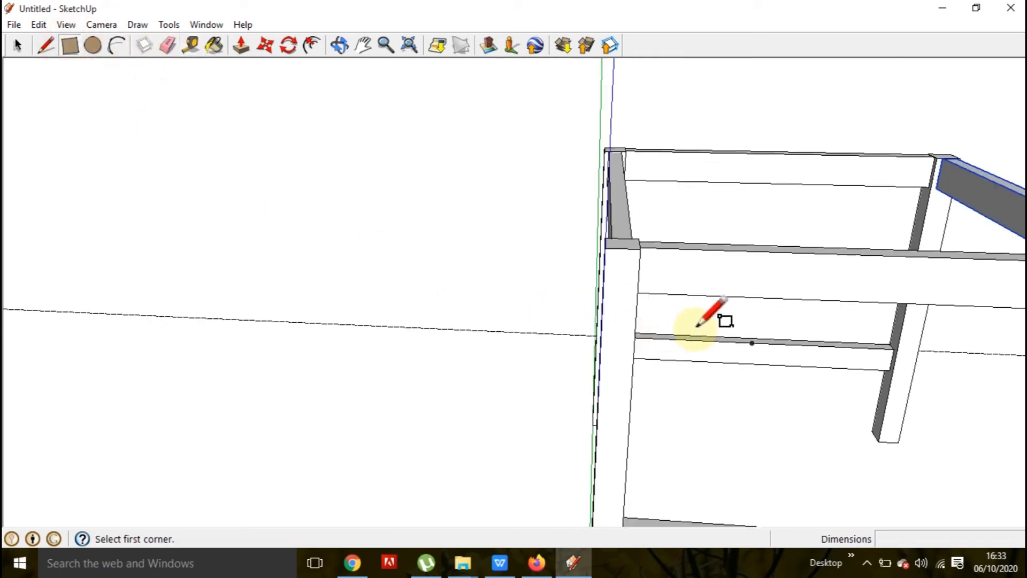
{"action": "left_click", "coordinate": [753, 343]}
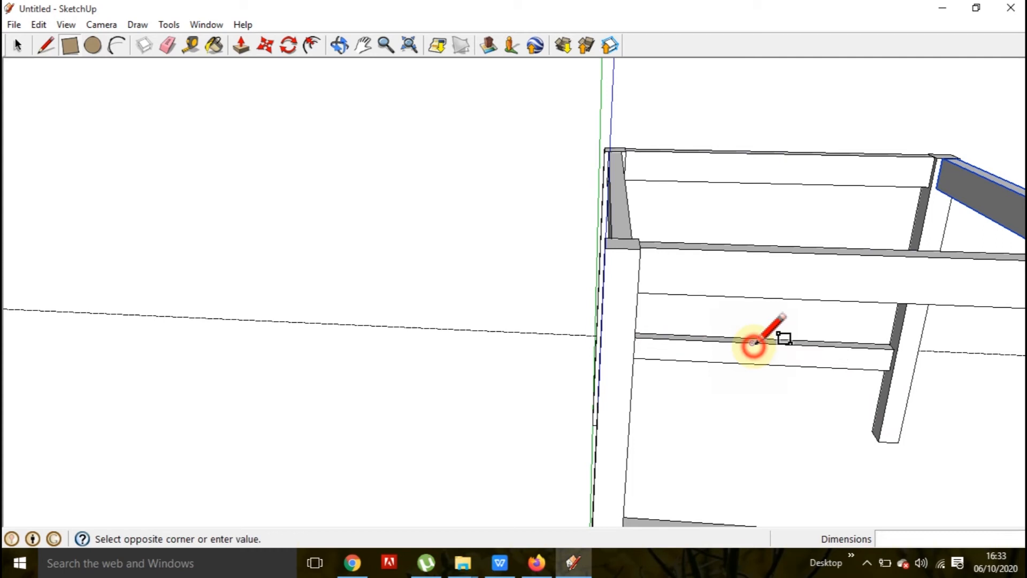
{"action": "left_click", "coordinate": [774, 364]}
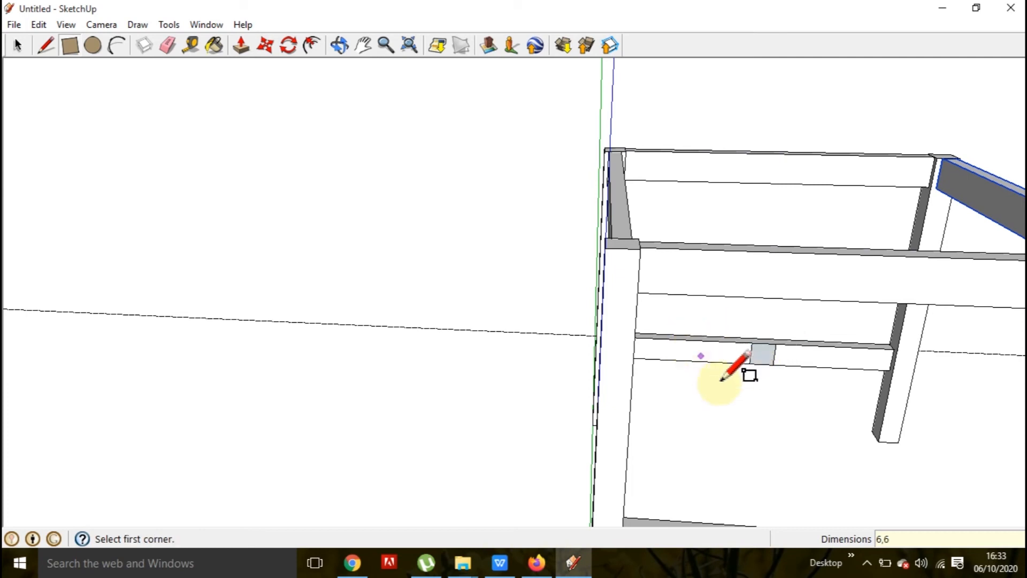
Extrude the square 74 cm across to the opposite lower side rail as a connecting crossbar.
{"action": "middle_click_drag", "start_coordinate": [718, 381], "coordinate": [901, 348]}
{"action": "mouse_move", "coordinate": [677, 337]}
{"action": "middle_mouse_down"}
{"action": "mouse_move", "coordinate": [824, 379]}
{"action": "mouse_move", "coordinate": [860, 351]}
{"action": "mouse_move", "coordinate": [682, 328]}
{"action": "middle_mouse_up"}
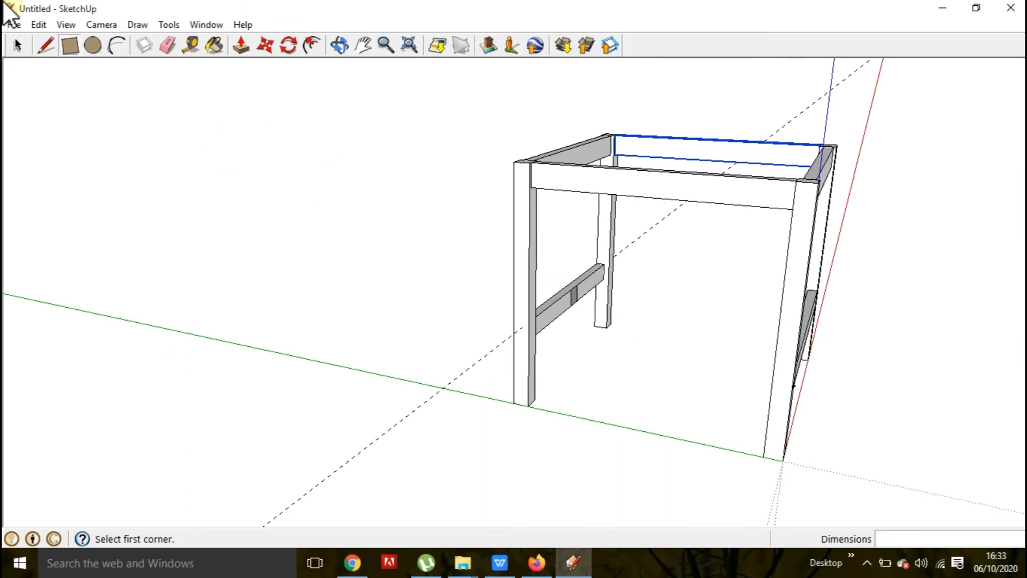
{"action": "left_click", "coordinate": [245, 48]}
{"action": "scroll", "coordinate": [574, 309], "scroll_direction": "up", "scroll_amount": 5}
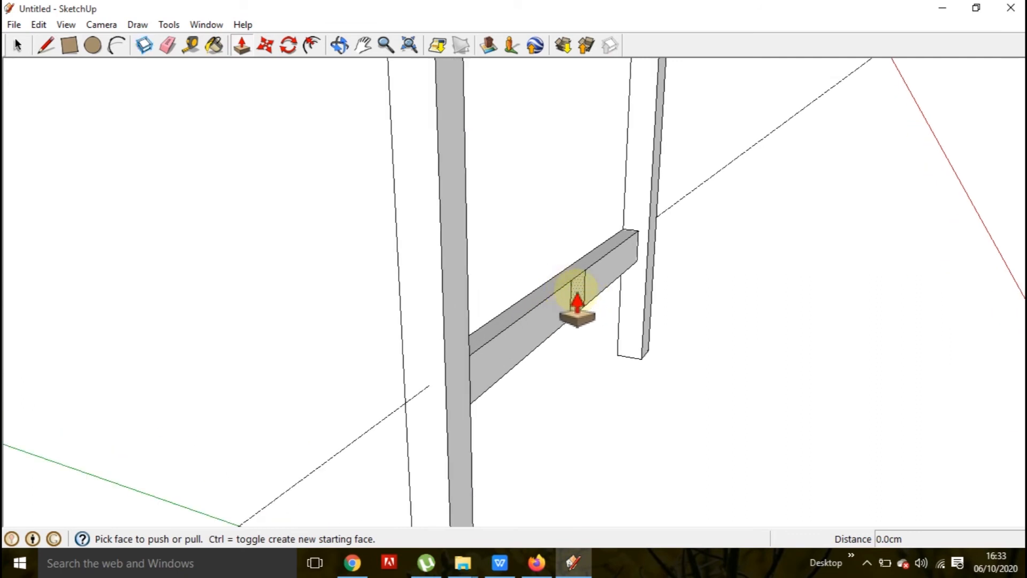
{"action": "left_click", "coordinate": [578, 300]}
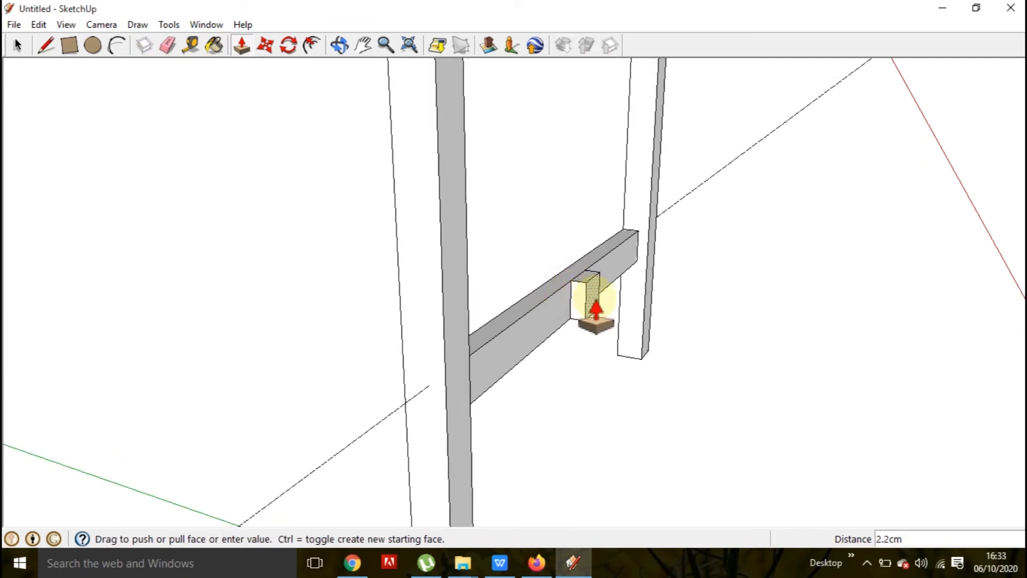
{"action": "type", "text": "74"}
{"action": "key", "text": "Return"}
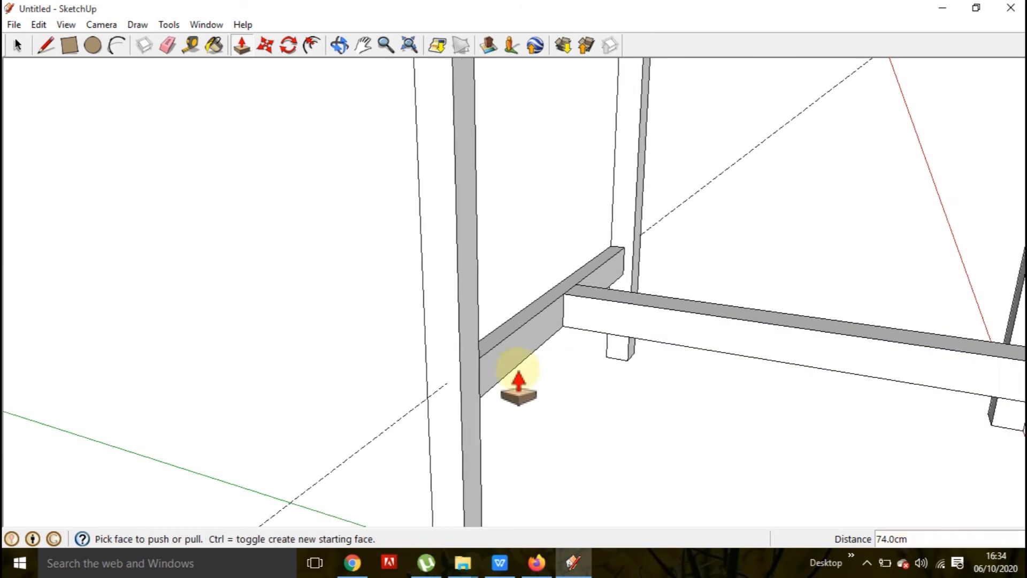
Examine the frame from all around, checking where the crossbar meets both lower side rails.
{"action": "scroll", "coordinate": [511, 370], "scroll_direction": "down", "scroll_amount": 5}
{"action": "middle_click_drag", "start_coordinate": [792, 357], "coordinate": [586, 365]}
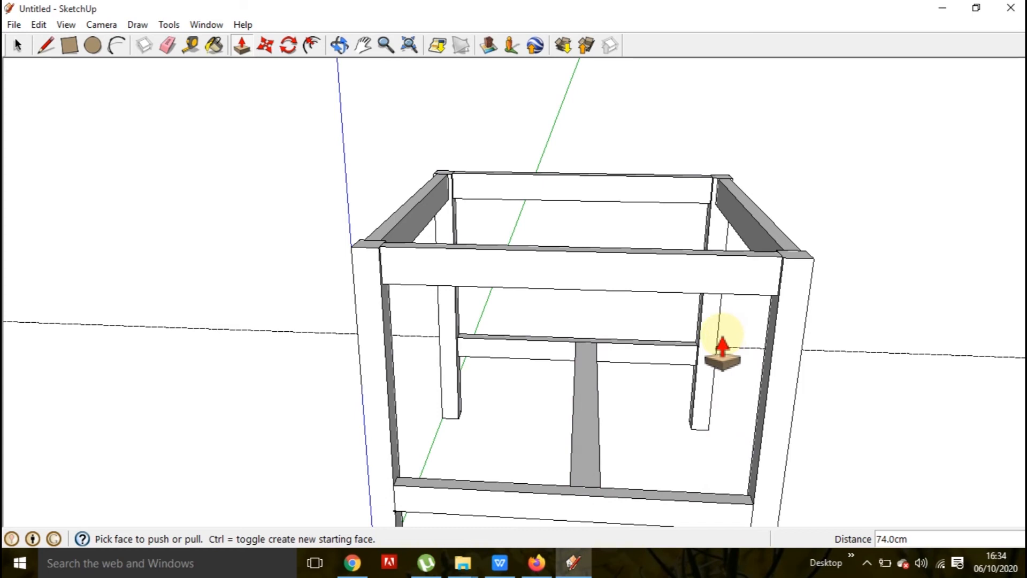
{"action": "middle_click_drag", "start_coordinate": [721, 345], "coordinate": [362, 344]}
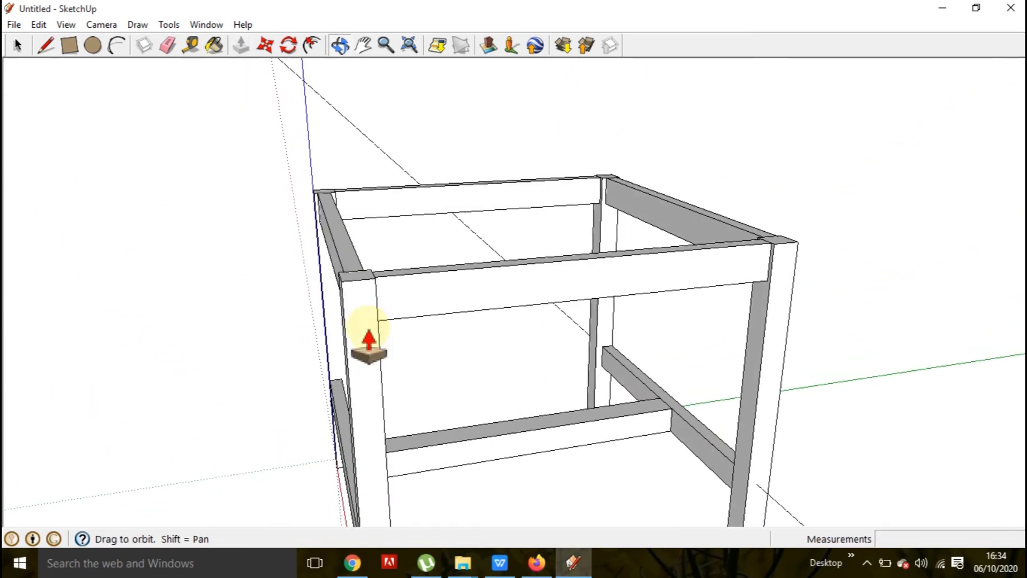
{"action": "middle_click_drag", "start_coordinate": [545, 399], "coordinate": [682, 356]}
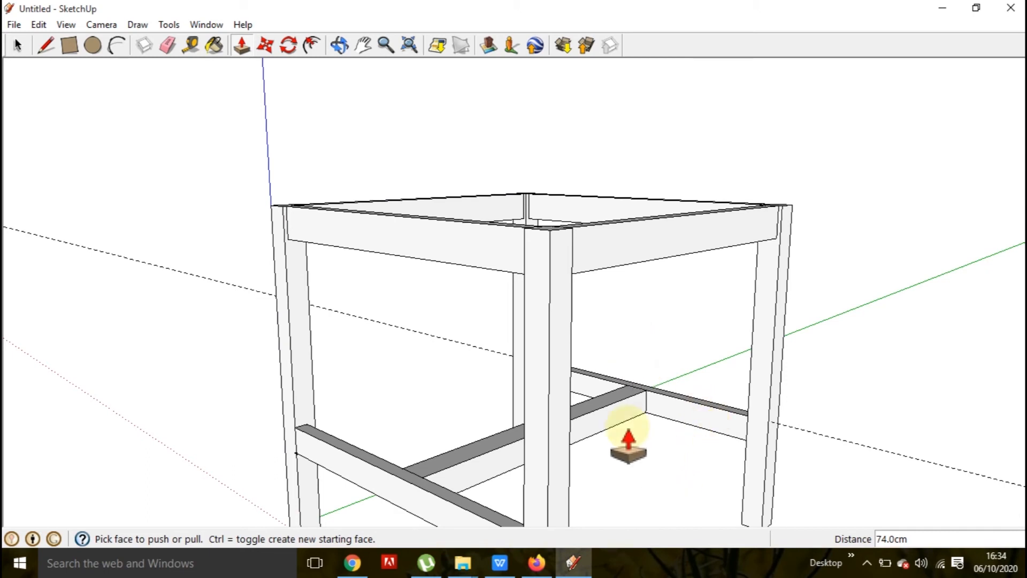
{"action": "middle_click_drag", "start_coordinate": [517, 262], "coordinate": [532, 303]}
{"action": "middle_click_drag", "start_coordinate": [469, 302], "coordinate": [657, 336]}
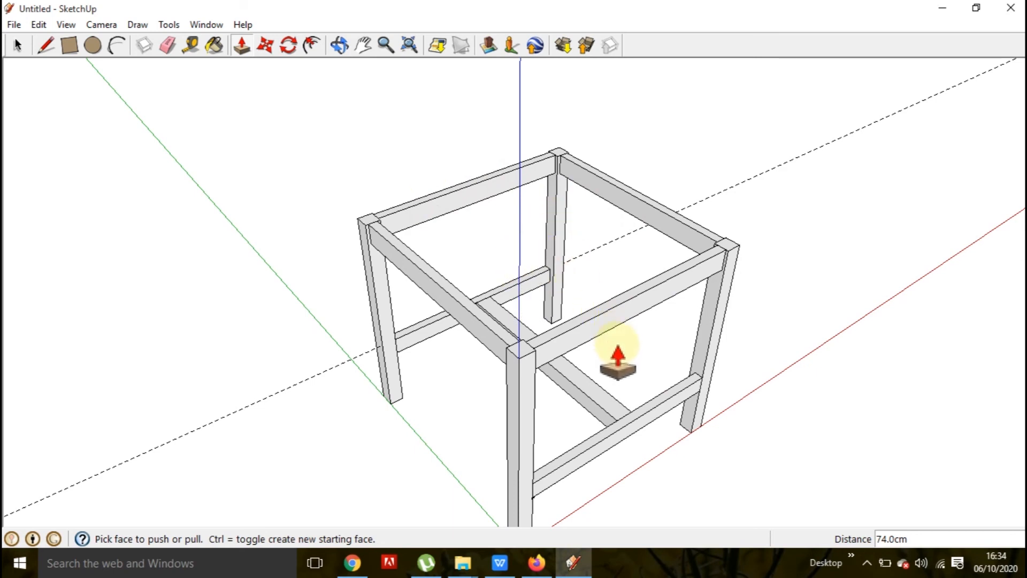
{"action": "middle_click_drag", "start_coordinate": [616, 358], "coordinate": [506, 278]}
{"action": "left_click", "coordinate": [341, 45]}
{"action": "left_click_drag", "start_coordinate": [439, 214], "coordinate": [615, 362]}
{"action": "scroll", "coordinate": [486, 264], "scroll_direction": "up", "scroll_amount": 3}
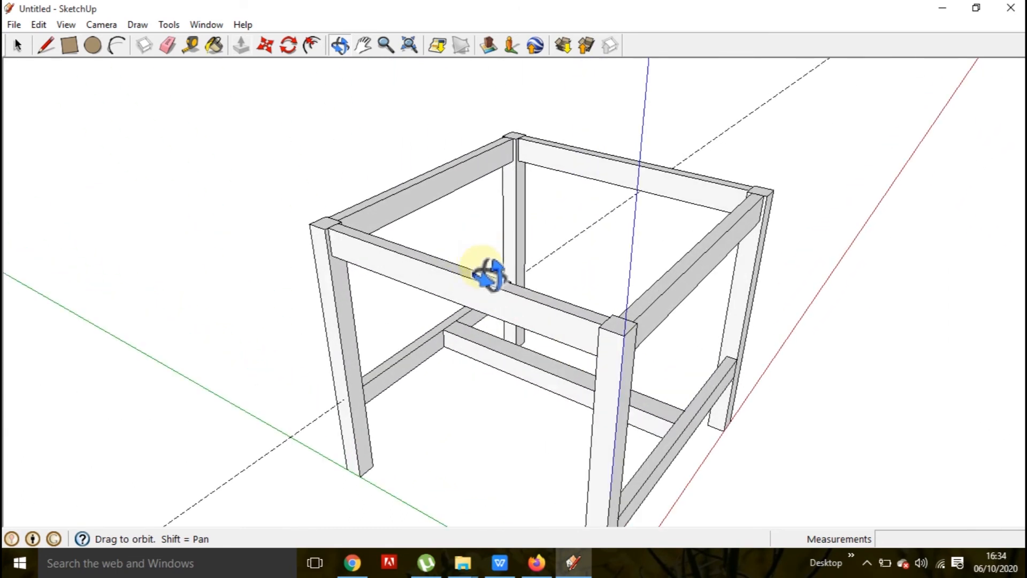
Draw an 80 by 80 cm rectangle over the frame's top, between diagonally opposite outer leg corners.
{"action": "left_click", "coordinate": [69, 47]}
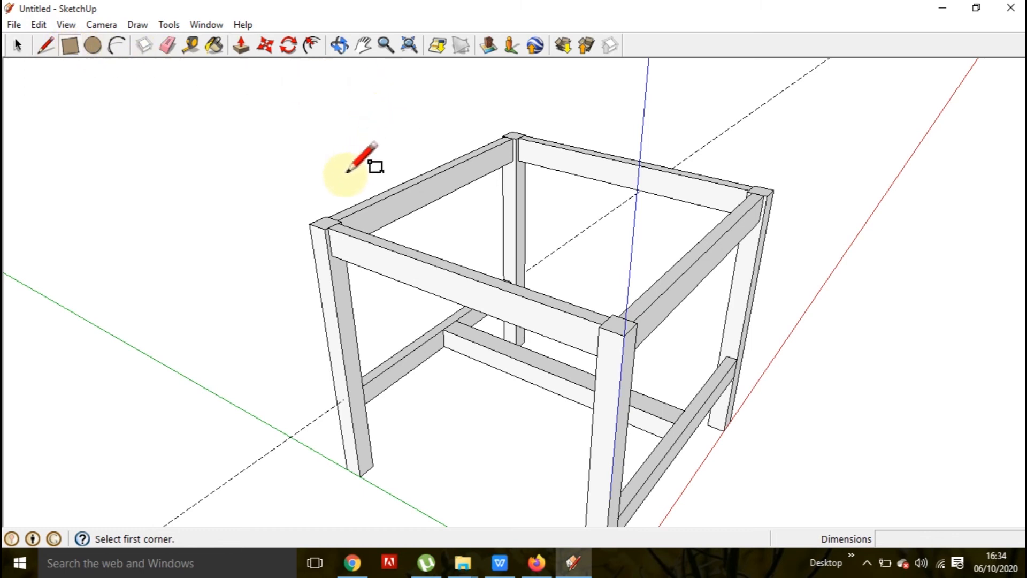
{"action": "left_click", "coordinate": [313, 222]}
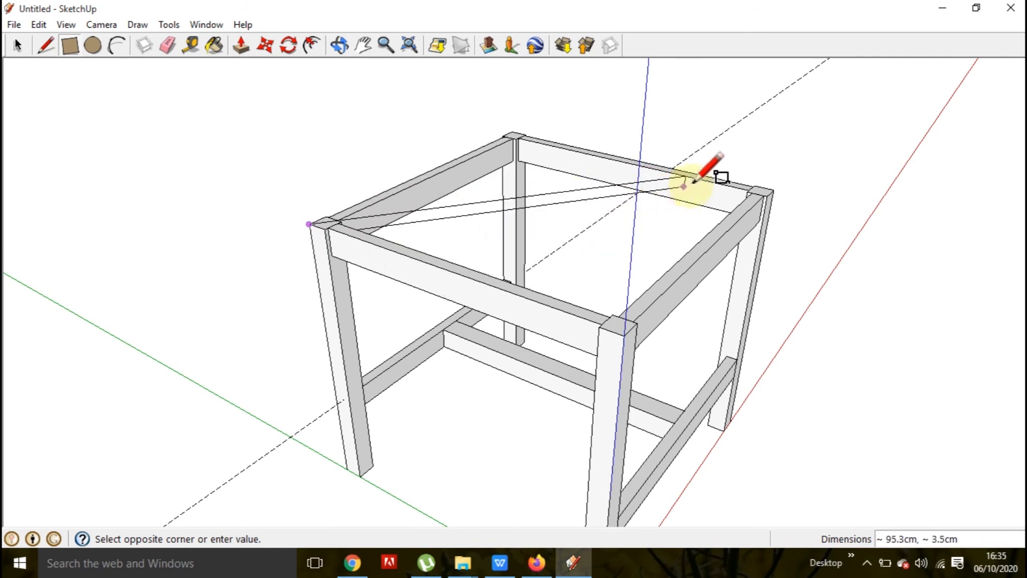
{"action": "left_click", "coordinate": [774, 189]}
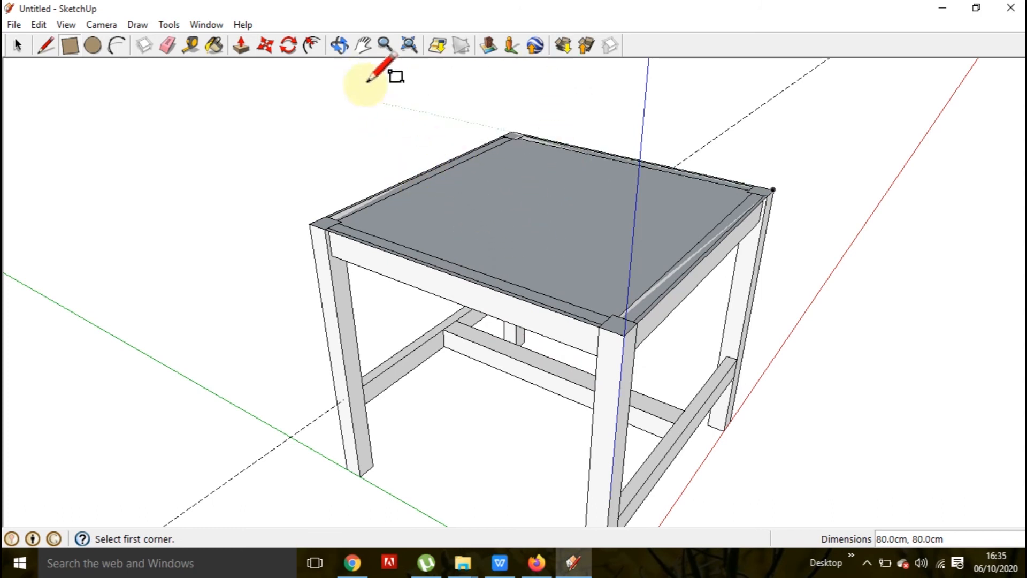
Extrude the top rectangle upward to make a 2 cm thick tabletop.
{"action": "left_click", "coordinate": [242, 44]}
{"action": "left_click", "coordinate": [523, 202]}
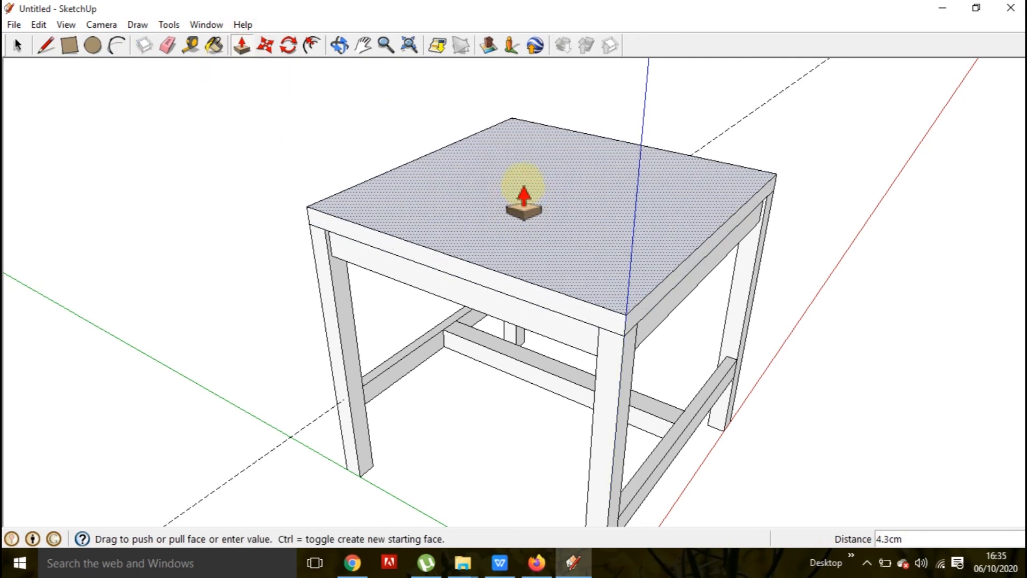
{"action": "left_click", "coordinate": [523, 190]}
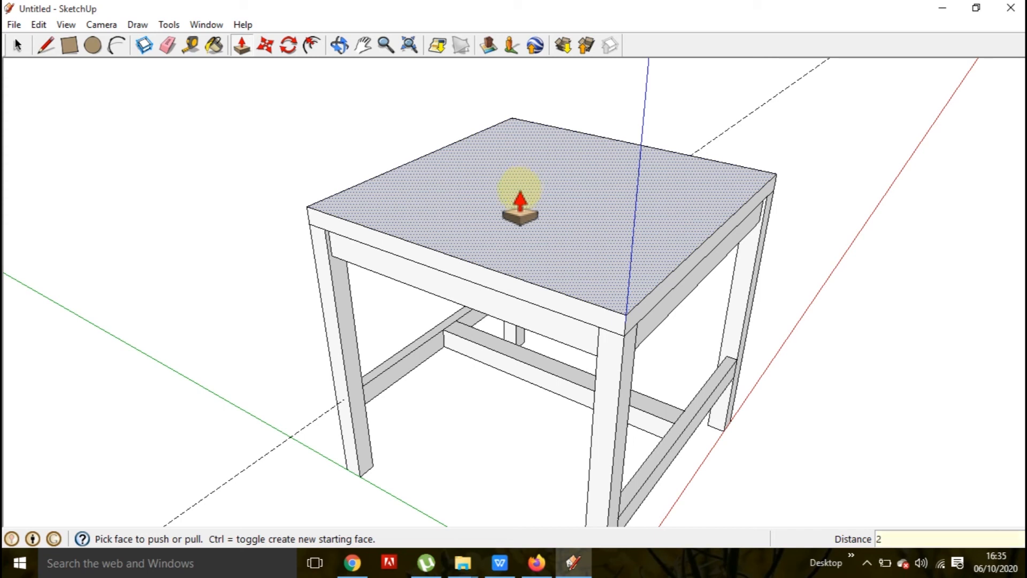
{"action": "key", "text": "Return"}
Extend one side edge of the tabletop 4 cm outward so it overhangs the legs.
{"action": "scroll", "coordinate": [492, 297], "scroll_direction": "up", "scroll_amount": 2}
{"action": "middle_click_drag", "start_coordinate": [531, 278], "coordinate": [437, 301]}
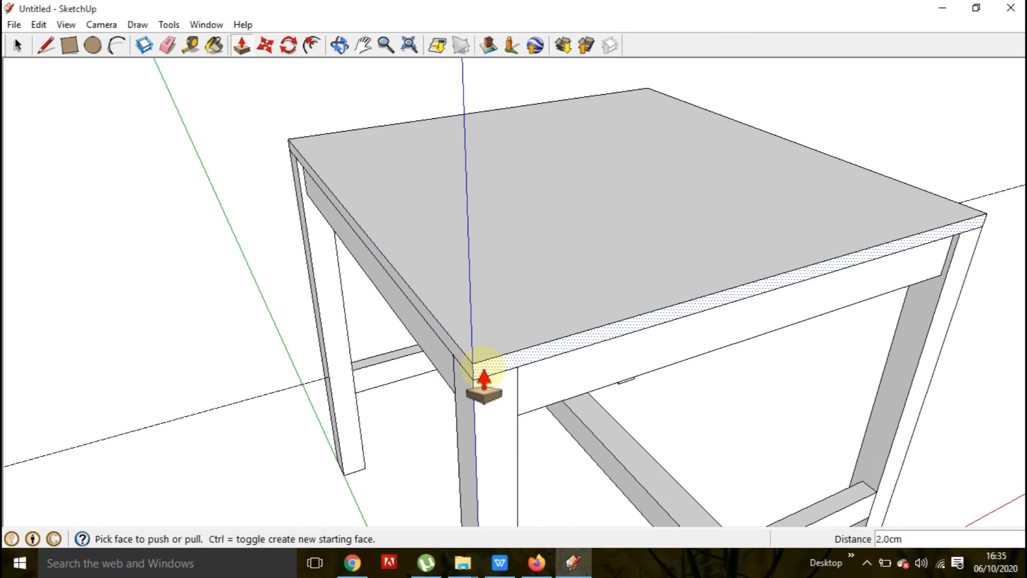
{"action": "middle_click_drag", "start_coordinate": [446, 364], "coordinate": [344, 259]}
{"action": "middle_click_drag", "start_coordinate": [362, 223], "coordinate": [485, 273]}
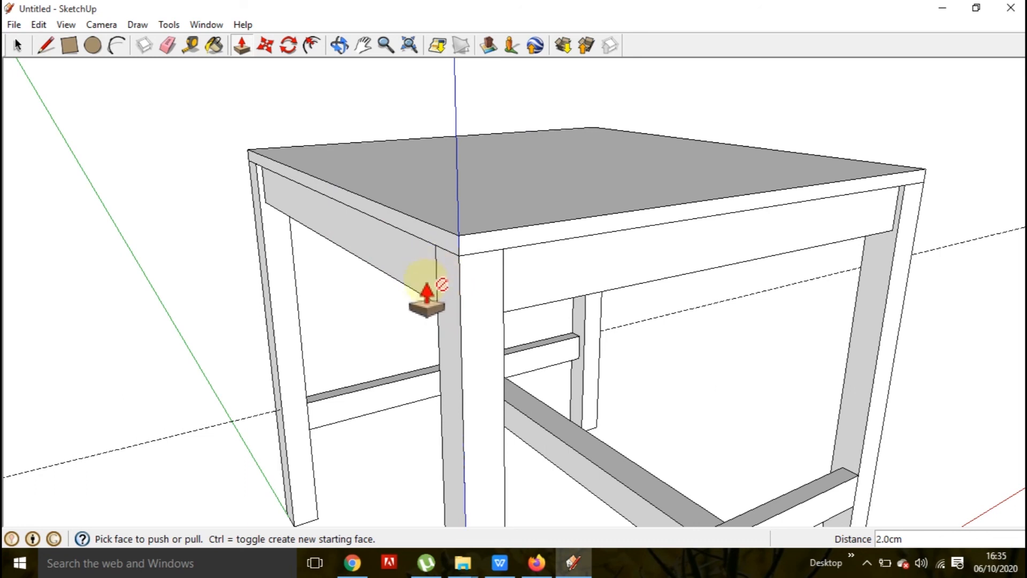
{"action": "middle_click_drag", "start_coordinate": [458, 291], "coordinate": [551, 299]}
{"action": "left_click_drag", "start_coordinate": [450, 295], "coordinate": [422, 309]}
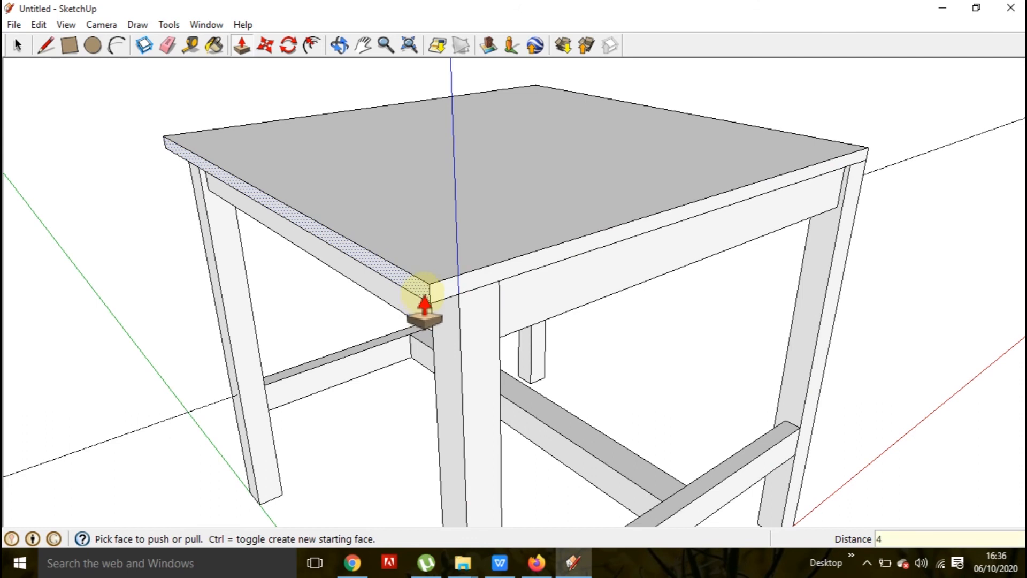
{"action": "key", "text": "Return"}
Pull two more side edges of the tabletop outward by 4 cm each.
{"action": "middle_click_drag", "start_coordinate": [486, 340], "coordinate": [624, 360]}
{"action": "middle_click_drag", "start_coordinate": [824, 377], "coordinate": [654, 329]}
{"action": "left_click_drag", "start_coordinate": [646, 322], "coordinate": [662, 336]}
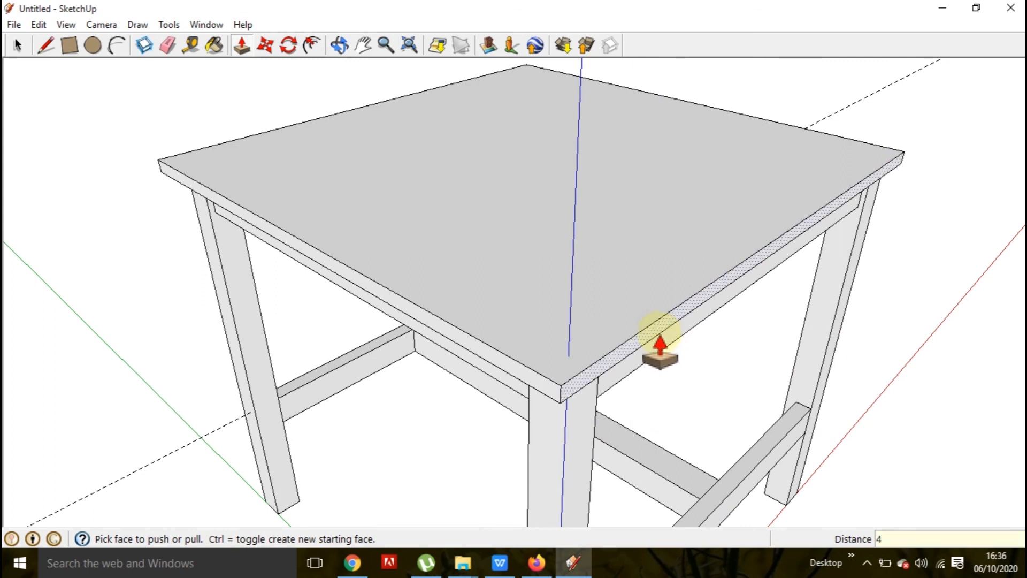
{"action": "key", "text": "Return"}
{"action": "middle_click_drag", "start_coordinate": [750, 340], "coordinate": [552, 355]}
{"action": "left_click_drag", "start_coordinate": [836, 429], "coordinate": [865, 436]}
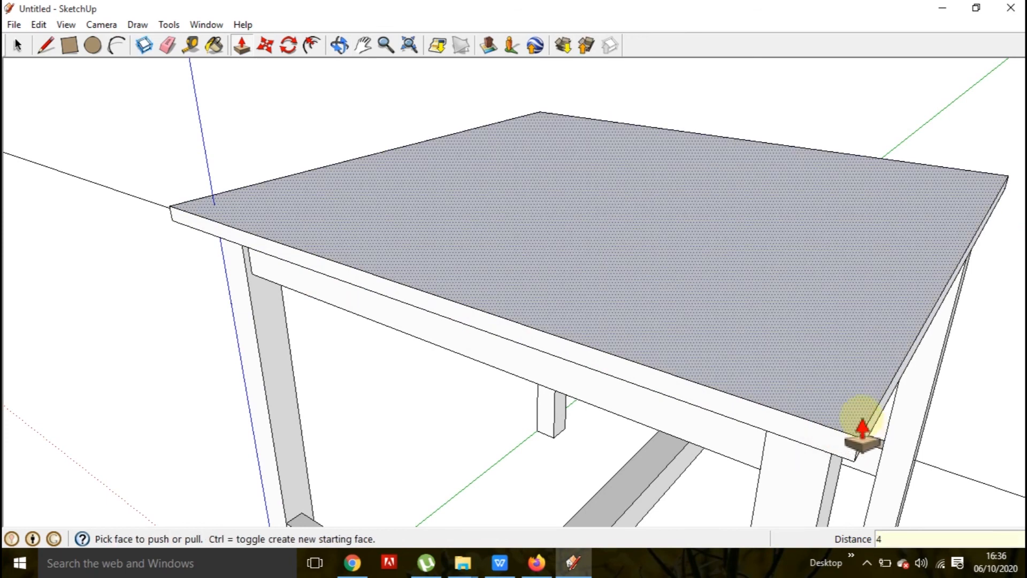
{"action": "key", "text": "Return"}
Pull the last flush side edge of the tabletop outward by 4 cm to complete the overhang.
{"action": "middle_click_drag", "start_coordinate": [867, 417], "coordinate": [561, 328]}
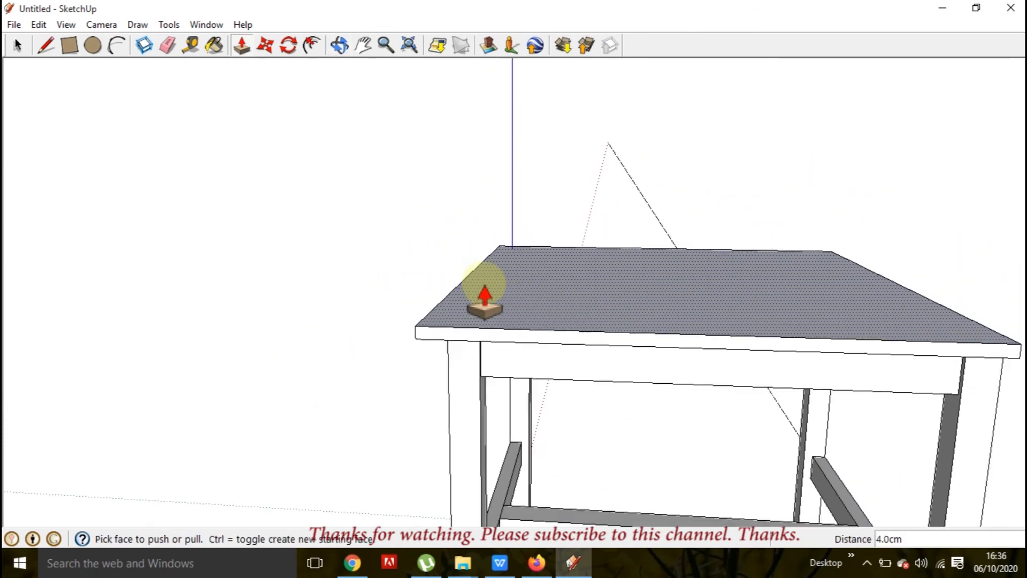
{"action": "scroll", "coordinate": [485, 300], "scroll_direction": "down", "scroll_amount": 3}
{"action": "middle_click_drag", "start_coordinate": [797, 357], "coordinate": [700, 361]}
{"action": "scroll", "coordinate": [708, 357], "scroll_direction": "up", "scroll_amount": 2}
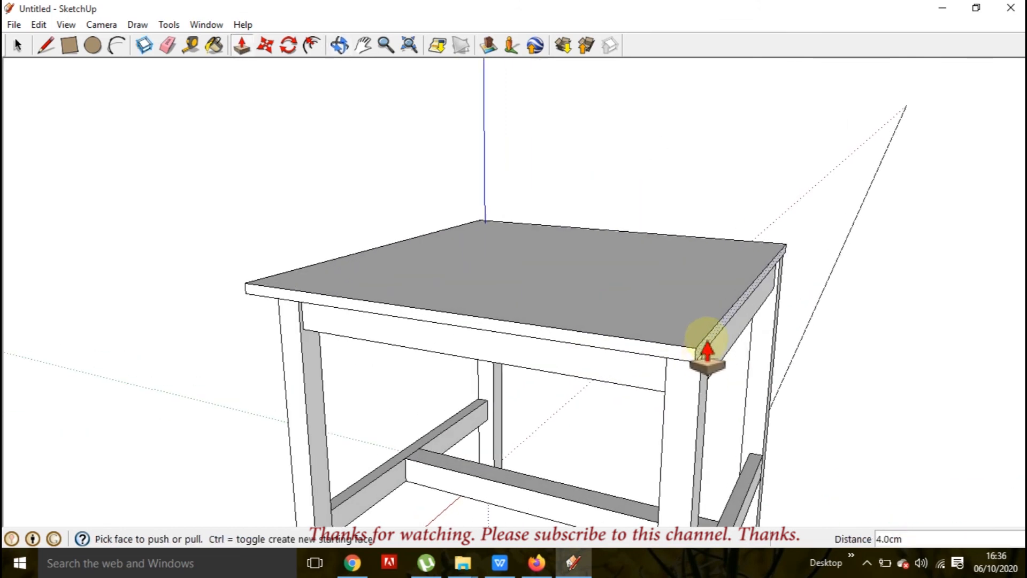
{"action": "left_click_drag", "start_coordinate": [711, 345], "coordinate": [781, 344]}
Hide the two overlapping guide lines that run past the table at ground level.
{"action": "scroll", "coordinate": [782, 342], "scroll_direction": "down", "scroll_amount": 2}
{"action": "middle_click_drag", "start_coordinate": [817, 324], "coordinate": [301, 169]}
{"action": "middle_click_drag", "start_coordinate": [583, 260], "coordinate": [693, 344]}
{"action": "scroll", "coordinate": [484, 278], "scroll_direction": "down", "scroll_amount": 3}
{"action": "mouse_move", "coordinate": [390, 294]}
{"action": "middle_mouse_down"}
{"action": "mouse_move", "coordinate": [760, 384]}
{"action": "mouse_move", "coordinate": [394, 351]}
{"action": "mouse_move", "coordinate": [562, 360]}
{"action": "mouse_move", "coordinate": [797, 305]}
{"action": "mouse_move", "coordinate": [408, 381]}
{"action": "mouse_move", "coordinate": [590, 367]}
{"action": "mouse_move", "coordinate": [569, 321]}
{"action": "mouse_move", "coordinate": [374, 291]}
{"action": "middle_mouse_up"}
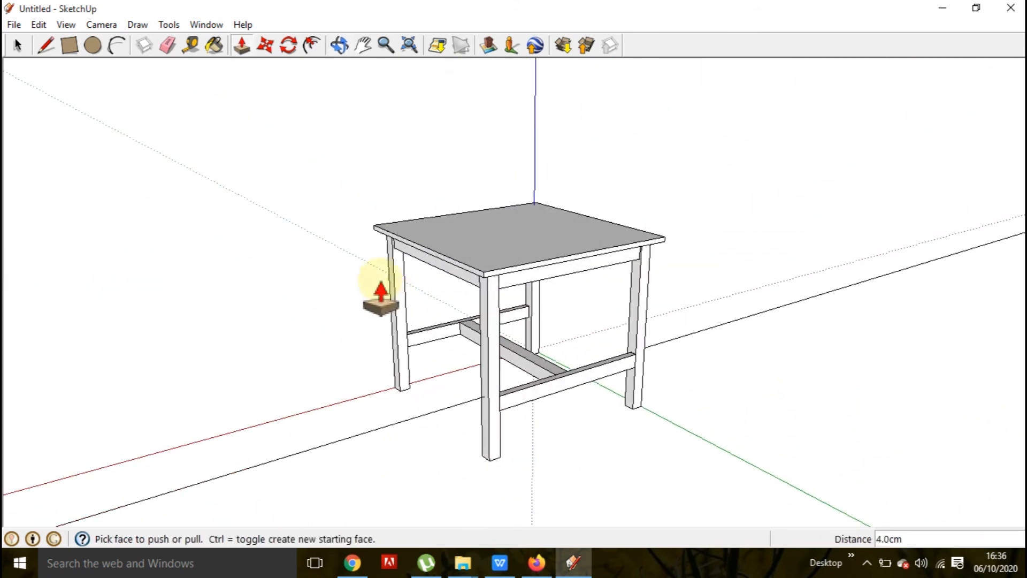
{"action": "left_click", "coordinate": [16, 44]}
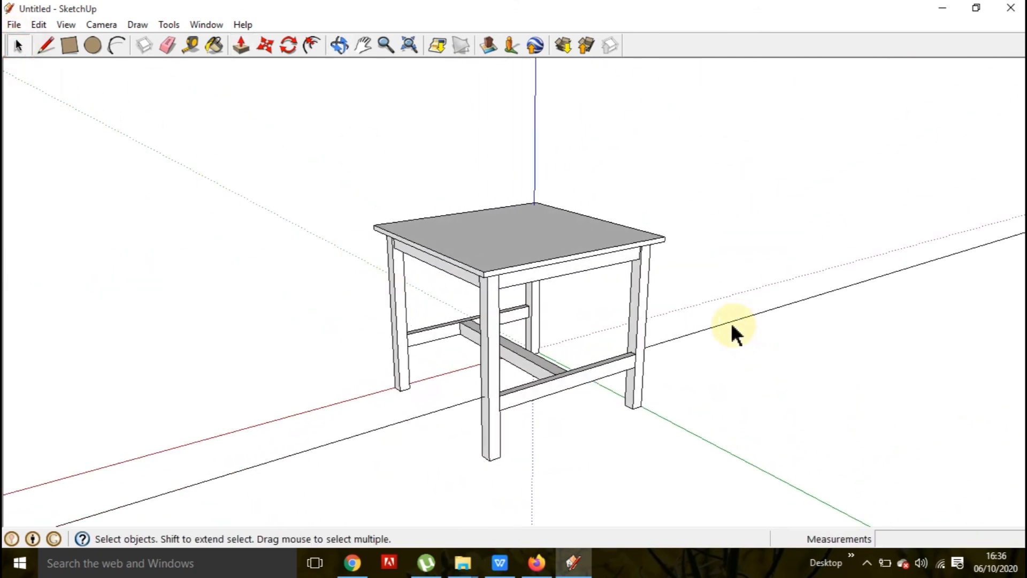
{"action": "middle_click_drag", "start_coordinate": [540, 389], "coordinate": [762, 428]}
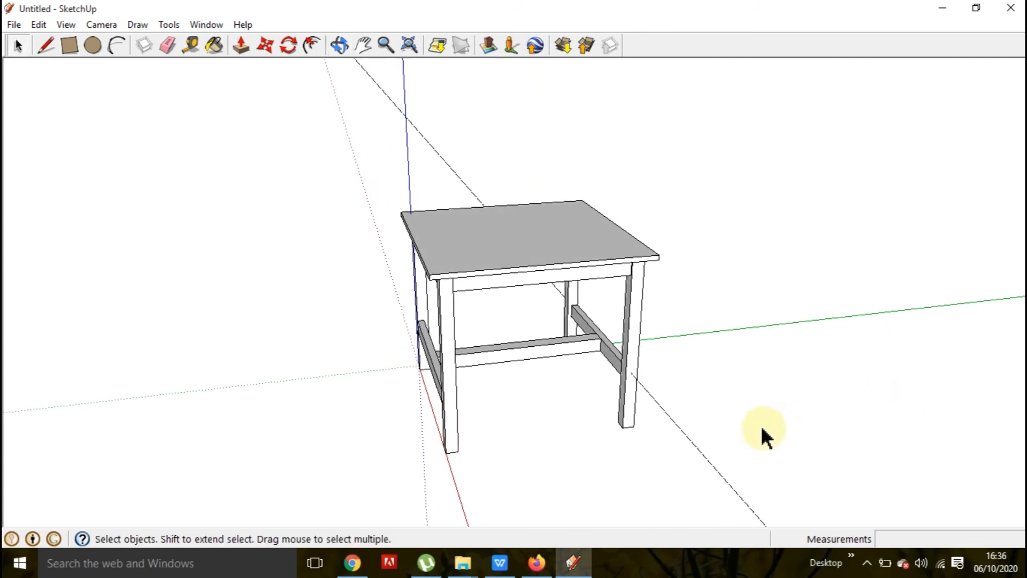
{"action": "right_click", "coordinate": [697, 455]}
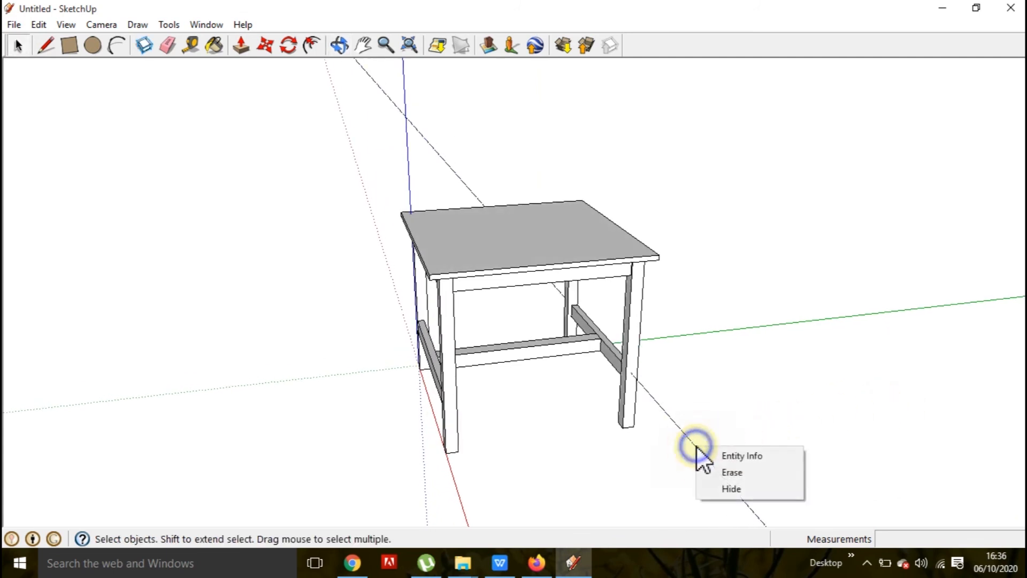
{"action": "left_click", "coordinate": [747, 489]}
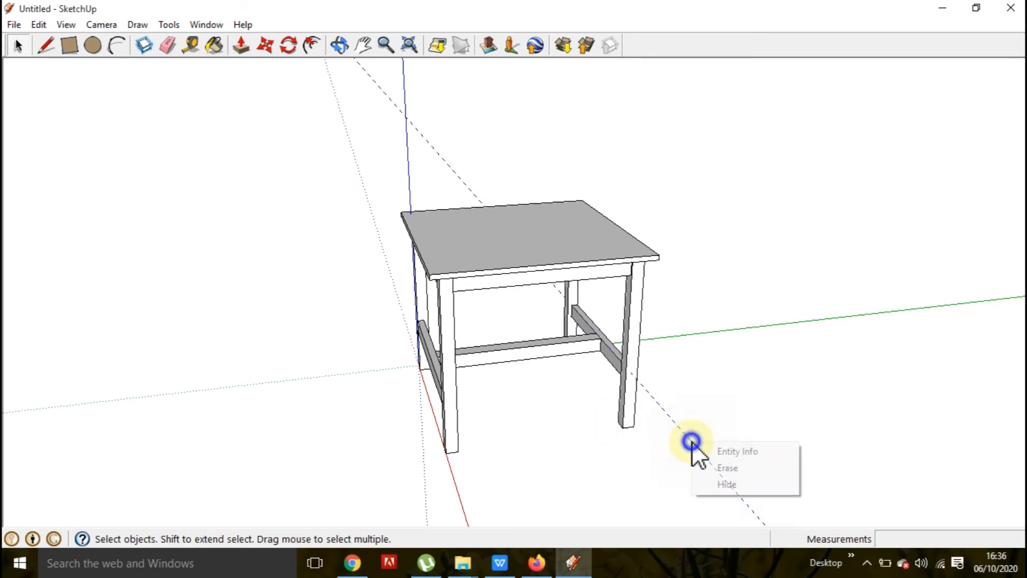
{"action": "left_click", "coordinate": [733, 484]}
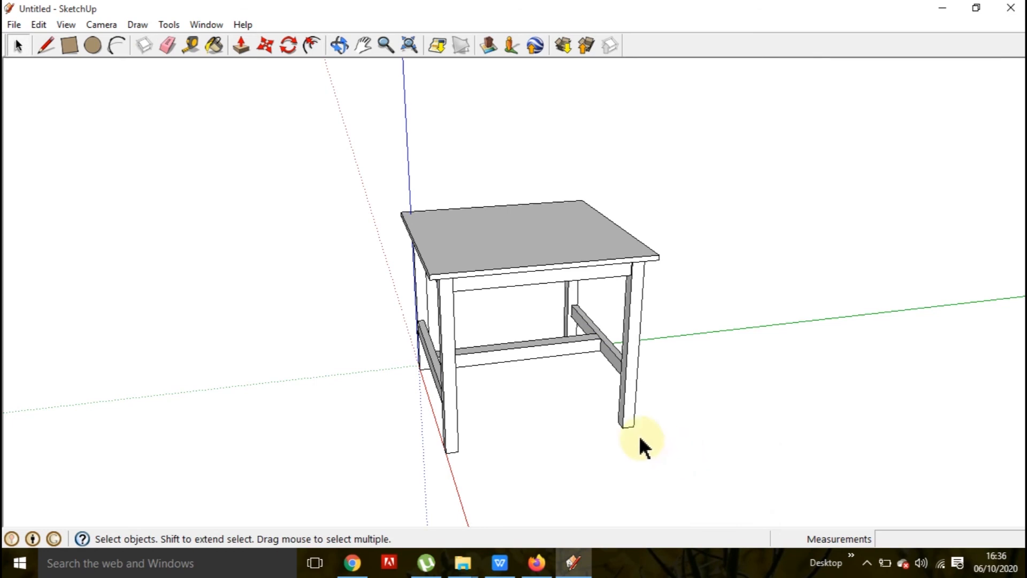
Examine the finished table from all around, checking the tabletop overhang, the legs, rails and lower crossbar.
{"action": "key", "text": "o"}
{"action": "middle_click_drag", "start_coordinate": [589, 413], "coordinate": [795, 436]}
{"action": "middle_click_drag", "start_coordinate": [434, 390], "coordinate": [729, 336]}
{"action": "left_click_drag", "start_coordinate": [736, 342], "coordinate": [607, 433]}
{"action": "middle_click_drag", "start_coordinate": [608, 432], "coordinate": [678, 396]}
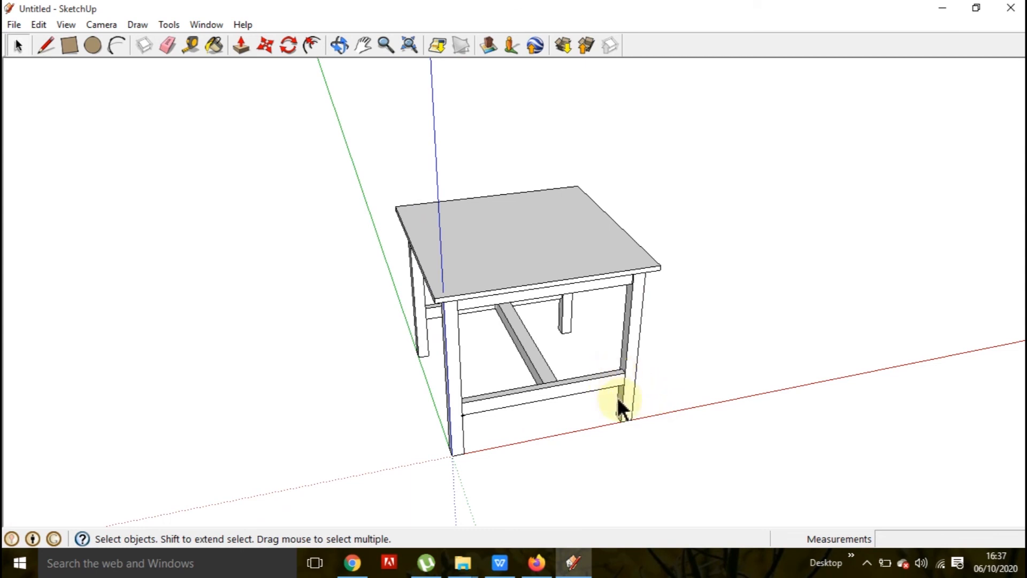
{"action": "middle_click_drag", "start_coordinate": [441, 384], "coordinate": [747, 366]}
{"action": "scroll", "coordinate": [536, 335], "scroll_direction": "up", "scroll_amount": 2}
{"action": "middle_click_drag", "start_coordinate": [535, 337], "coordinate": [560, 347]}
{"action": "scroll", "coordinate": [572, 350], "scroll_direction": "down", "scroll_amount": 2}
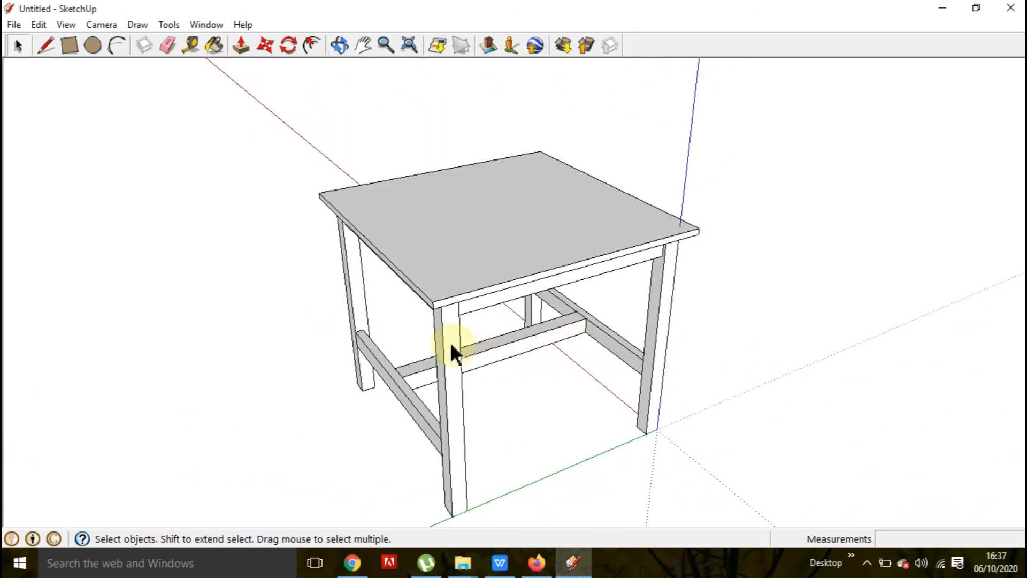
{"action": "middle_click_drag", "start_coordinate": [429, 353], "coordinate": [514, 292]}
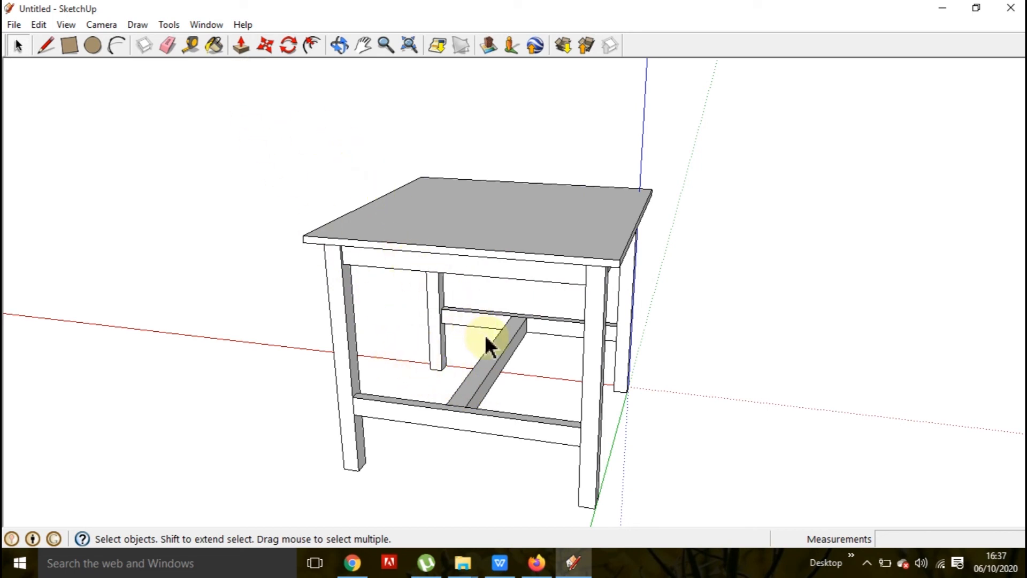
{"action": "middle_click_drag", "start_coordinate": [338, 308], "coordinate": [647, 349]}
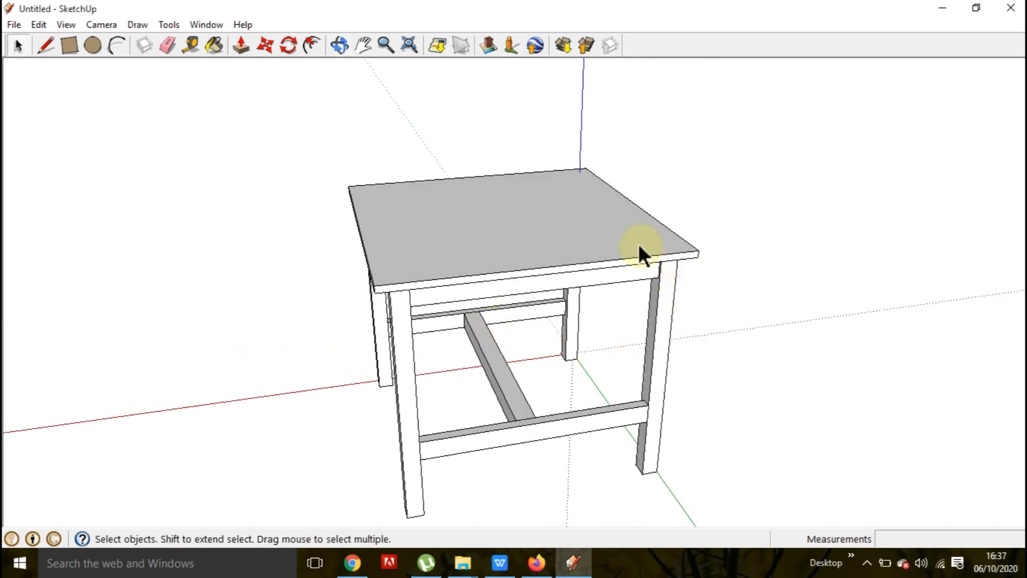
{"action": "middle_click_drag", "start_coordinate": [440, 366], "coordinate": [319, 352]}
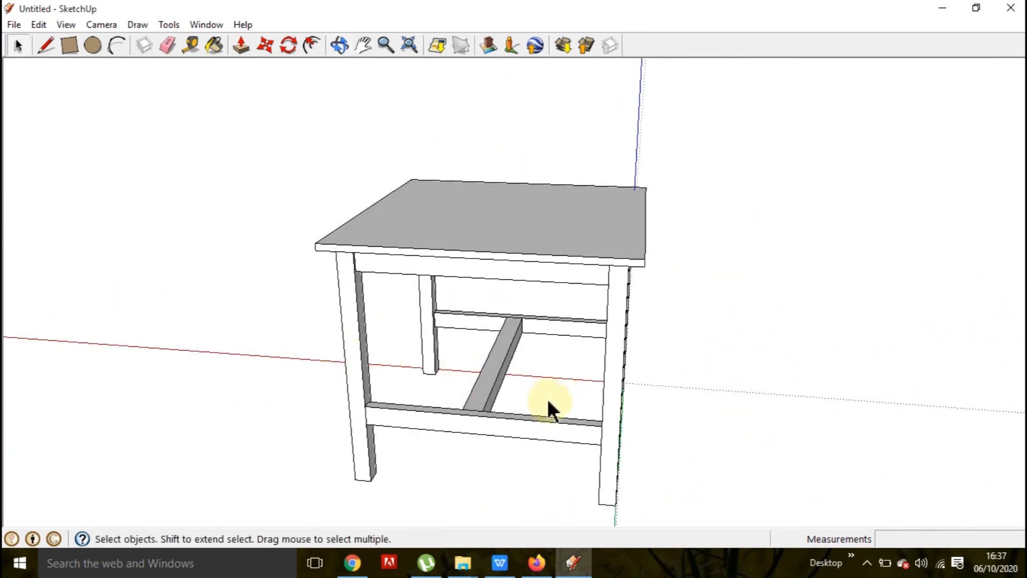
{"action": "middle_click_drag", "start_coordinate": [643, 332], "coordinate": [321, 284]}
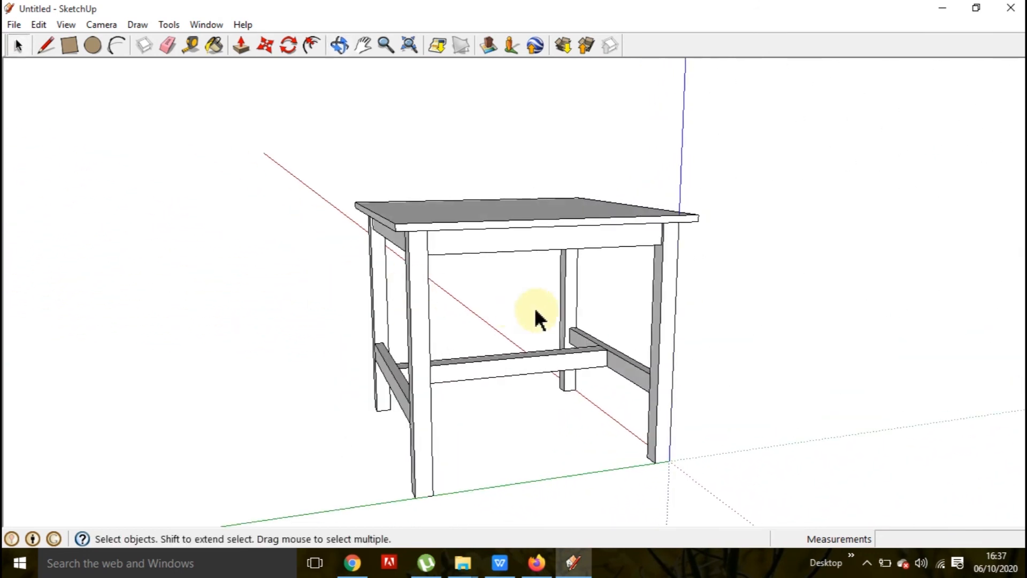